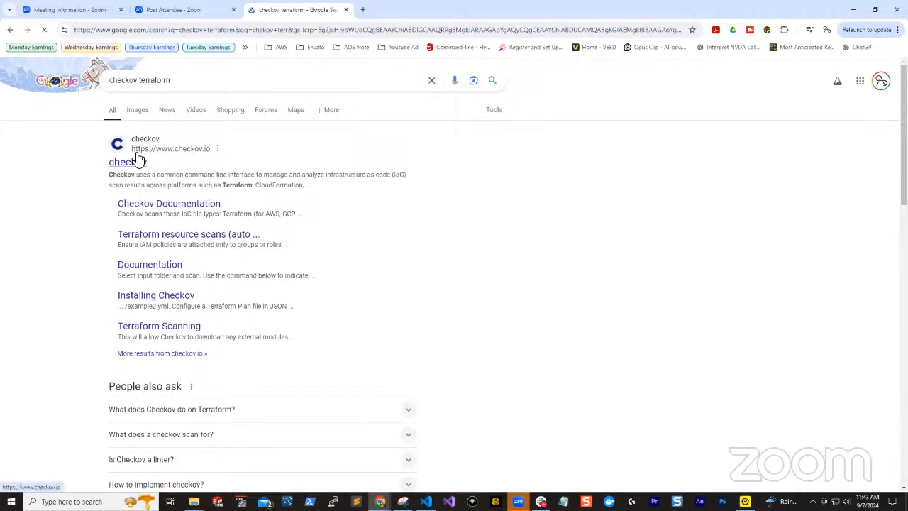
Step: Open the checkov.io homepage from the search results
{"action": "left_click", "coordinate": [134, 164]}
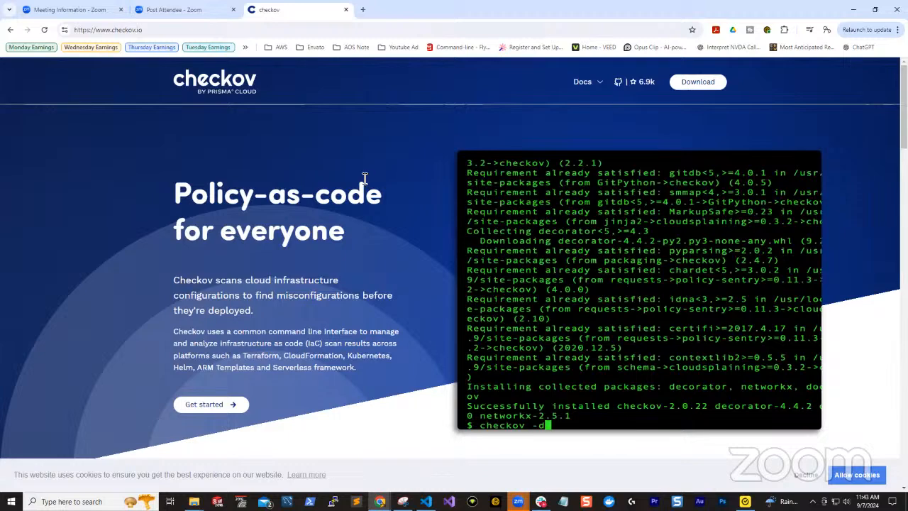
{"action": "scroll", "coordinate": [374, 177], "scroll_direction": "down", "scroll_amount": 2}
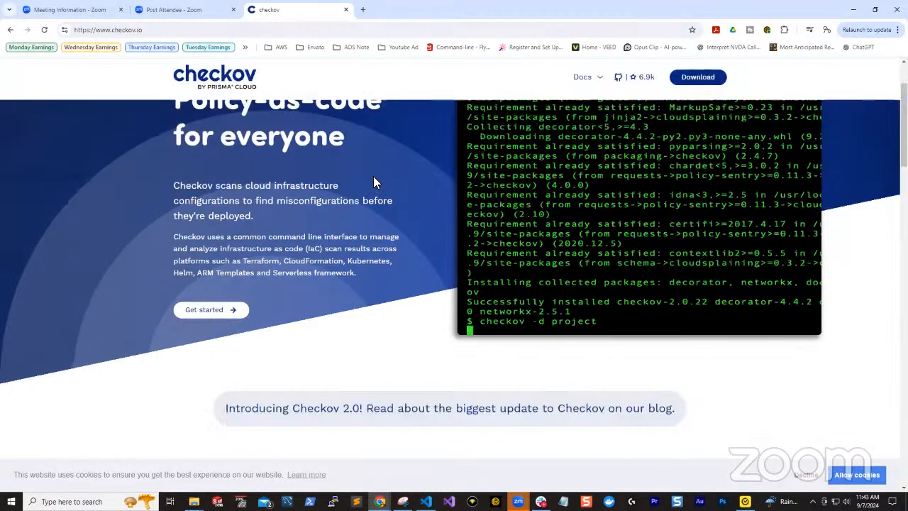
{"action": "scroll", "coordinate": [374, 179], "scroll_direction": "up", "scroll_amount": 1}
{"action": "scroll", "coordinate": [374, 179], "scroll_direction": "down", "scroll_amount": 3}
{"action": "scroll", "coordinate": [375, 180], "scroll_direction": "down", "scroll_amount": 1}
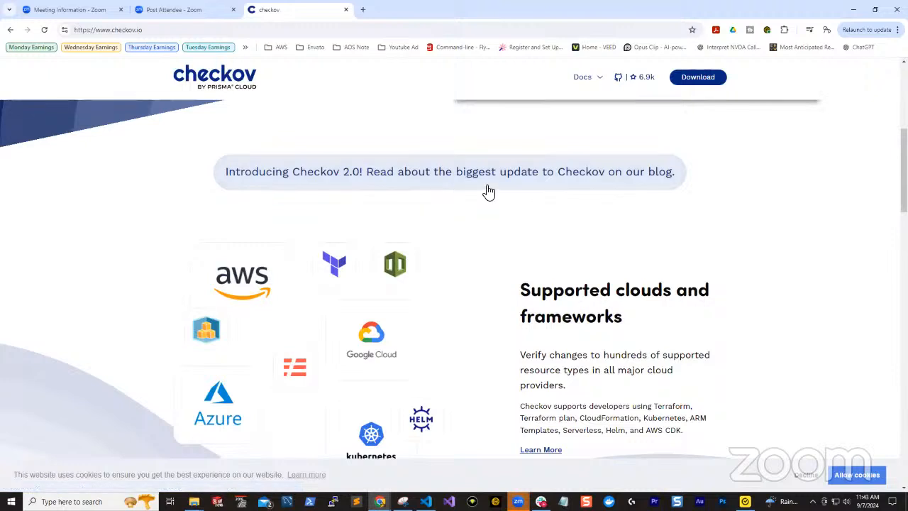
Step: Browse down the homepage's policy-as-code overview and open the Get started documentation
{"action": "scroll", "coordinate": [401, 237], "scroll_direction": "down", "scroll_amount": 1}
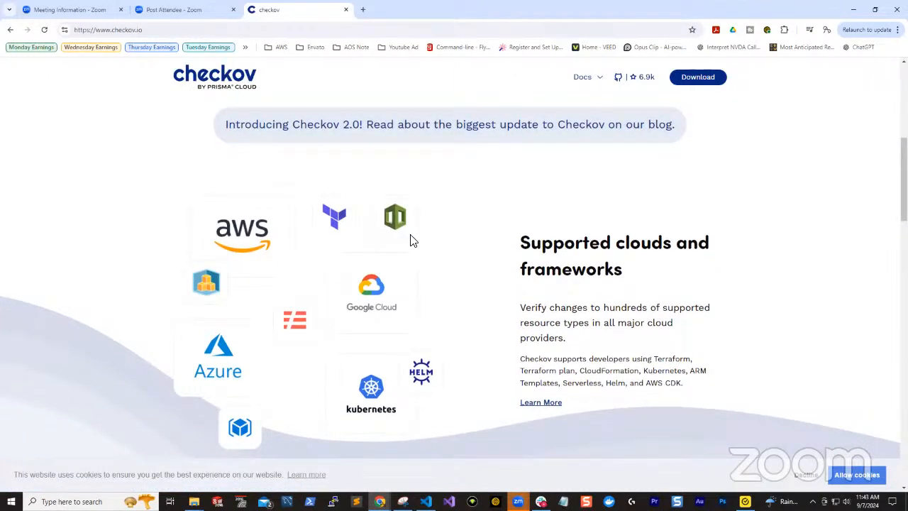
{"action": "scroll", "coordinate": [496, 237], "scroll_direction": "down", "scroll_amount": 1}
{"action": "scroll", "coordinate": [650, 254], "scroll_direction": "down", "scroll_amount": 3}
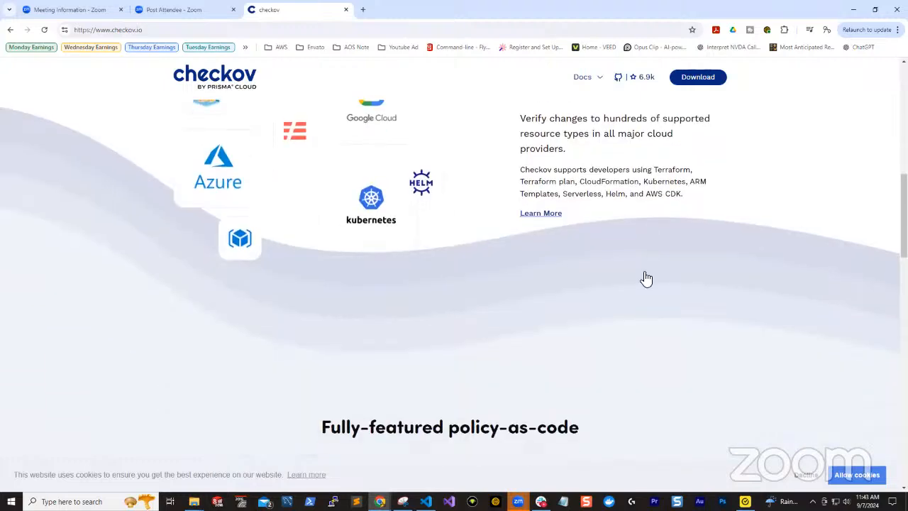
{"action": "scroll", "coordinate": [645, 278], "scroll_direction": "up", "scroll_amount": 12}
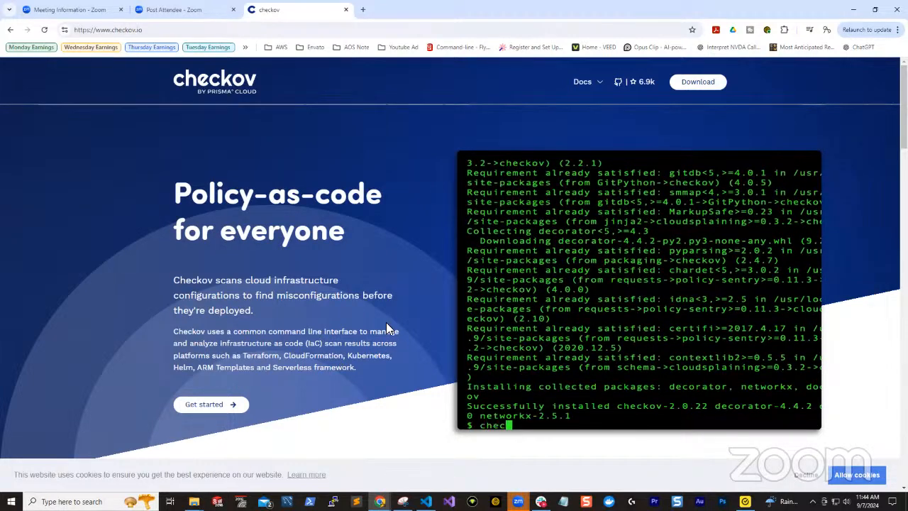
{"action": "scroll", "coordinate": [376, 305], "scroll_direction": "down", "scroll_amount": 1}
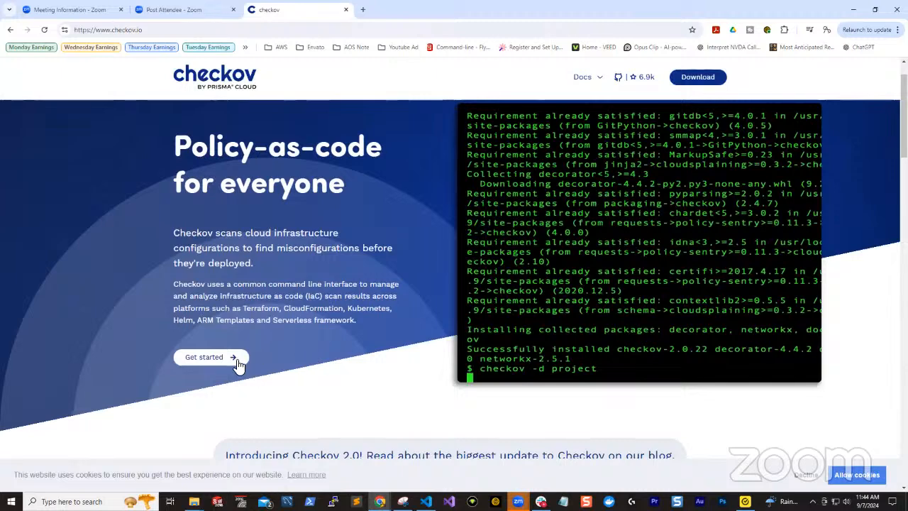
{"action": "left_click", "coordinate": [239, 362]}
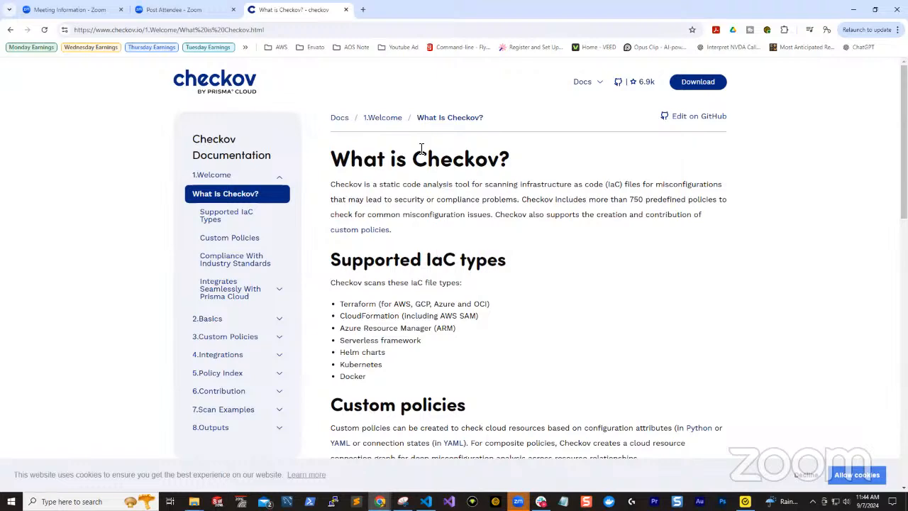
Step: Read the What is Checkov? page and highlight Terraform in its IaC types list
{"action": "scroll", "coordinate": [481, 139], "scroll_direction": "down", "scroll_amount": 2}
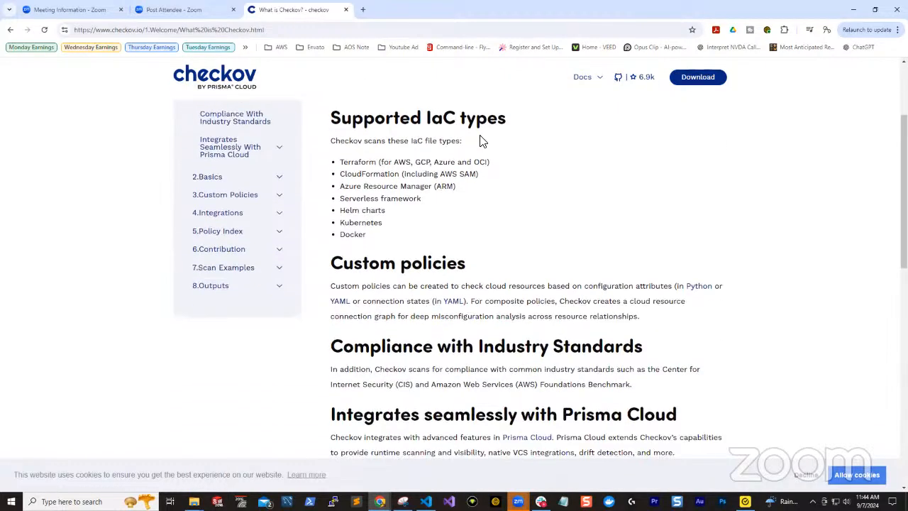
{"action": "scroll", "coordinate": [481, 140], "scroll_direction": "up", "scroll_amount": 1}
{"action": "scroll", "coordinate": [481, 141], "scroll_direction": "up", "scroll_amount": 2}
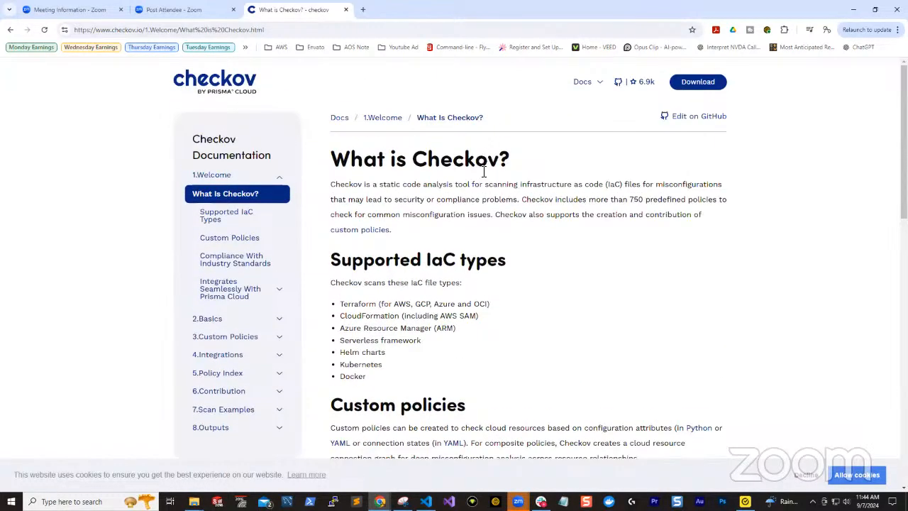
{"action": "scroll", "coordinate": [487, 185], "scroll_direction": "down", "scroll_amount": 2}
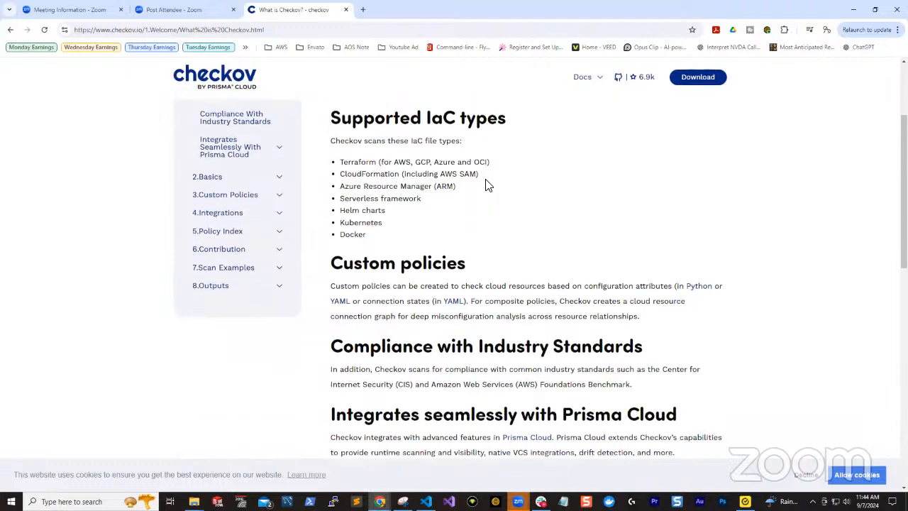
{"action": "double_click", "coordinate": [348, 162]}
{"action": "scroll", "coordinate": [430, 187], "scroll_direction": "down", "scroll_amount": 5}
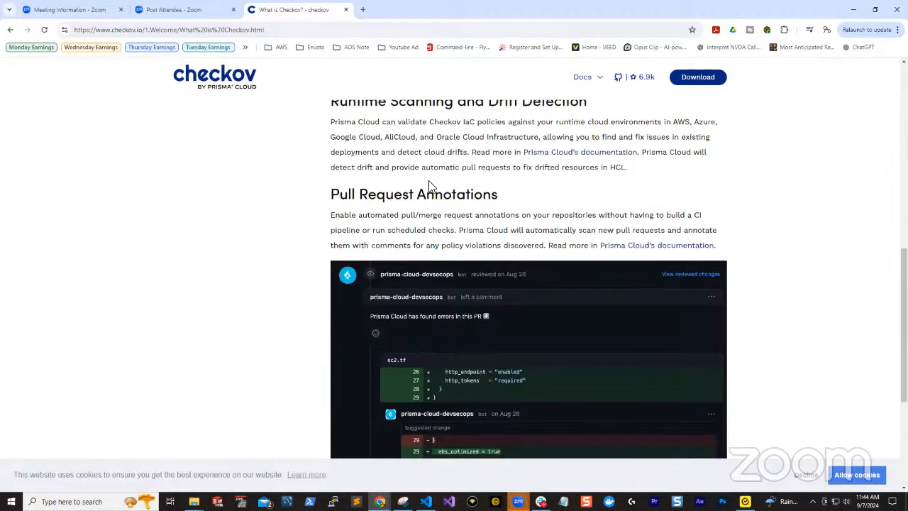
{"action": "scroll", "coordinate": [430, 188], "scroll_direction": "up", "scroll_amount": 1}
Step: Expand 2.Basics in the docs sidebar and open Installing Checkov
{"action": "scroll", "coordinate": [430, 188], "scroll_direction": "down", "scroll_amount": 5}
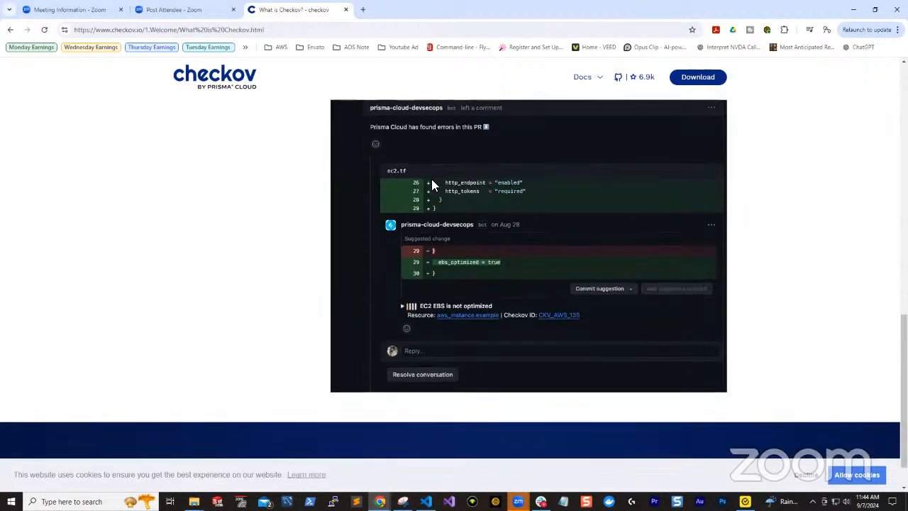
{"action": "scroll", "coordinate": [432, 181], "scroll_direction": "up", "scroll_amount": 8}
{"action": "scroll", "coordinate": [437, 179], "scroll_direction": "up", "scroll_amount": 2}
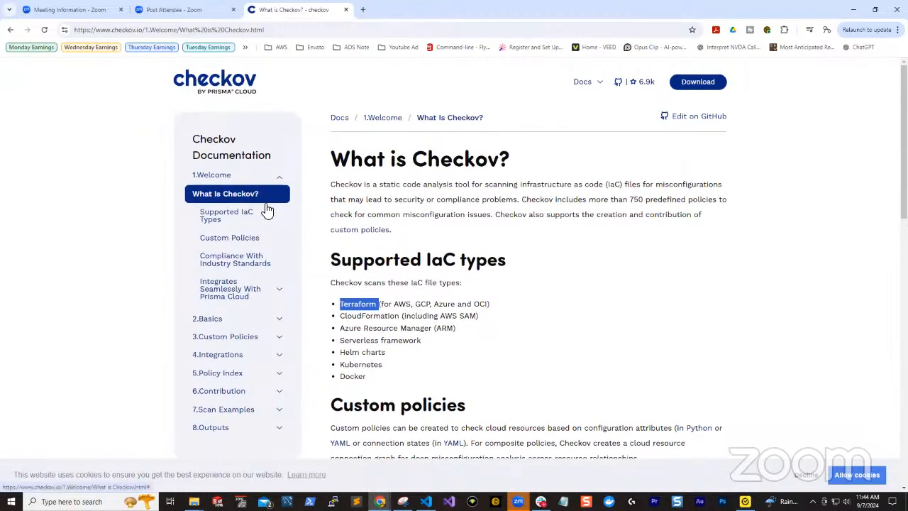
{"action": "left_click", "coordinate": [279, 321]}
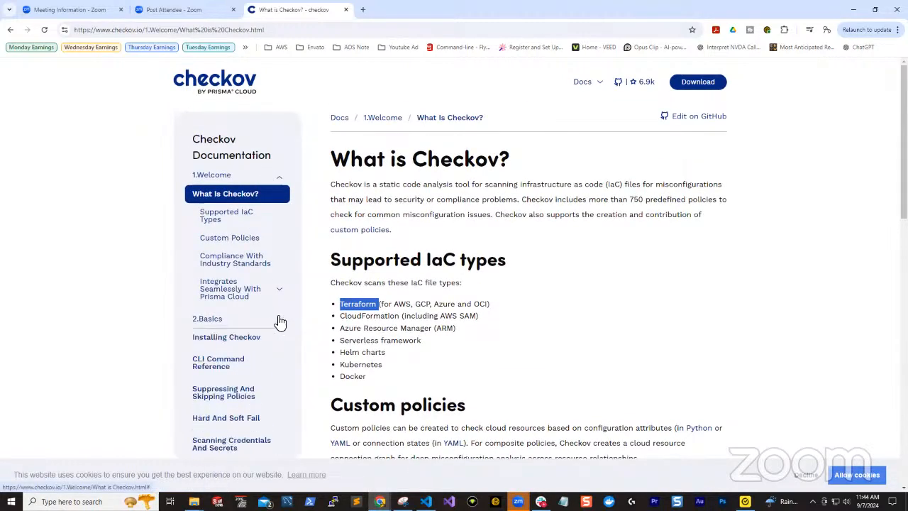
{"action": "left_click", "coordinate": [254, 342]}
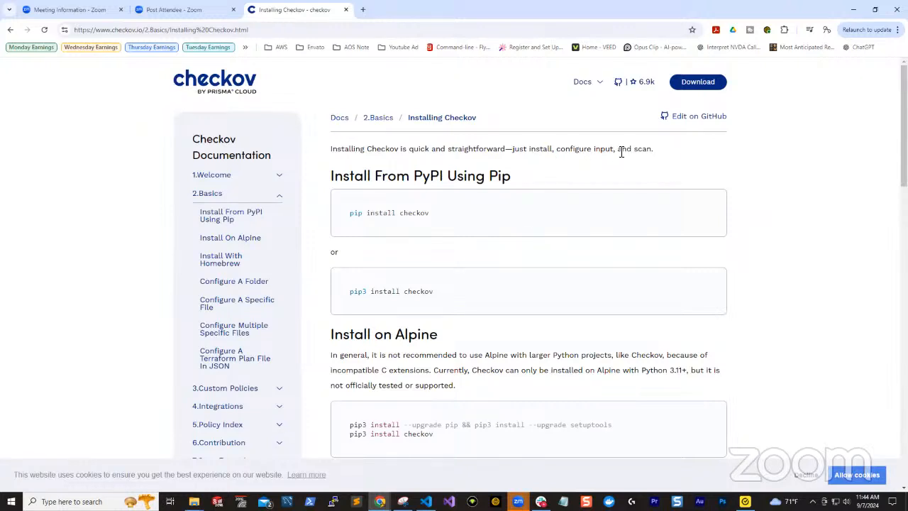
Step: Scroll through the pip, Alpine and Homebrew install sections of Installing Checkov
{"action": "scroll", "coordinate": [620, 151], "scroll_direction": "down", "scroll_amount": 1}
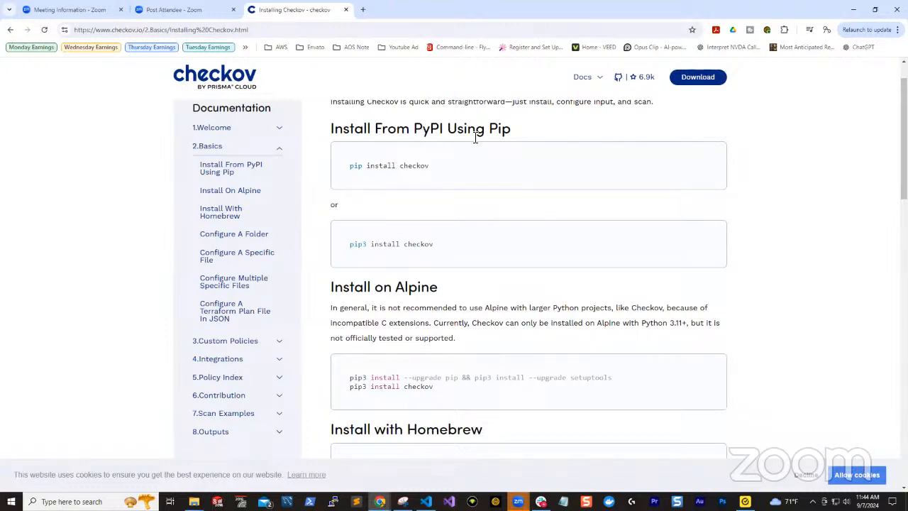
{"action": "scroll", "coordinate": [476, 138], "scroll_direction": "down", "scroll_amount": 1}
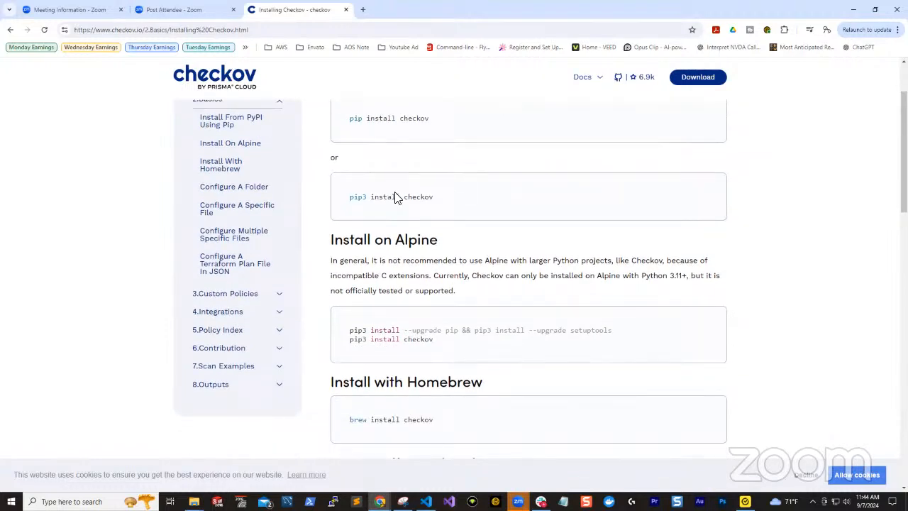
{"action": "scroll", "coordinate": [399, 200], "scroll_direction": "up", "scroll_amount": 2}
{"action": "scroll", "coordinate": [403, 197], "scroll_direction": "down", "scroll_amount": 2}
{"action": "scroll", "coordinate": [416, 238], "scroll_direction": "down", "scroll_amount": 5}
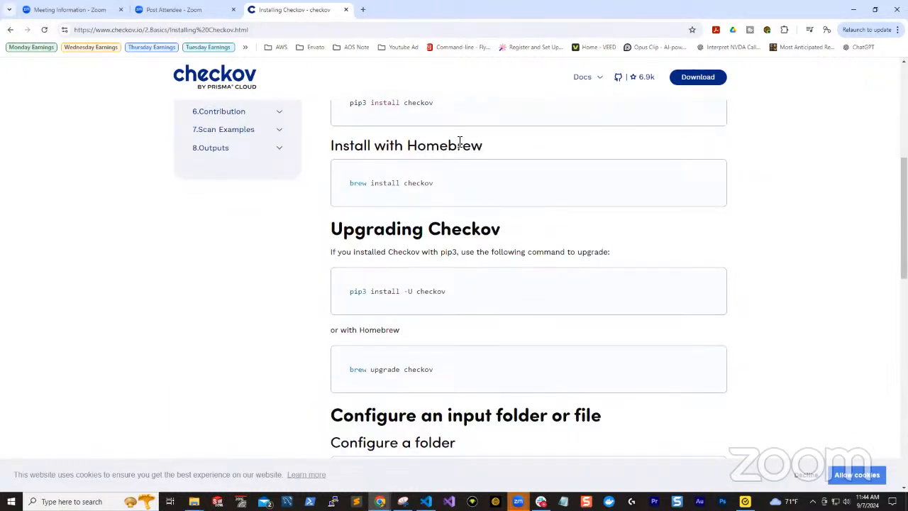
{"action": "scroll", "coordinate": [460, 142], "scroll_direction": "down", "scroll_amount": 1}
{"action": "scroll", "coordinate": [425, 177], "scroll_direction": "up", "scroll_amount": 1}
{"action": "scroll", "coordinate": [430, 172], "scroll_direction": "down", "scroll_amount": 4}
{"action": "scroll", "coordinate": [399, 287], "scroll_direction": "up", "scroll_amount": 6}
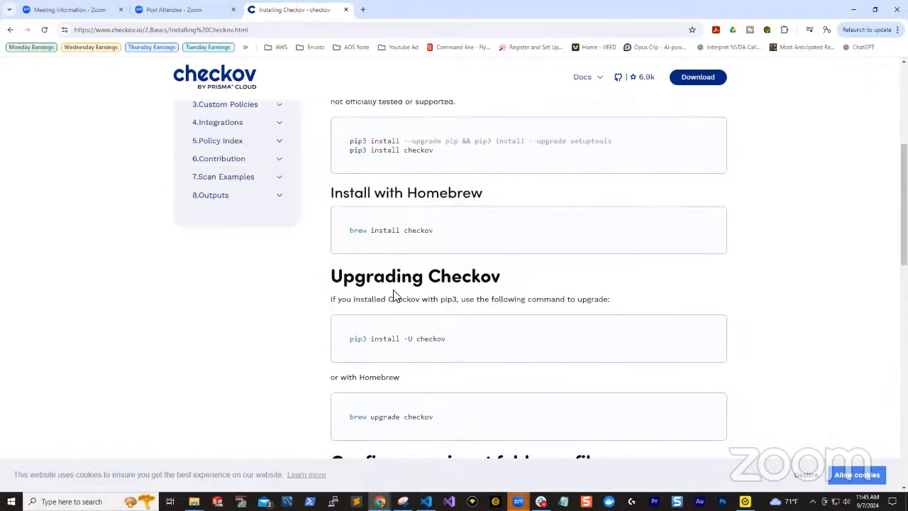
{"action": "scroll", "coordinate": [408, 262], "scroll_direction": "down", "scroll_amount": 2}
{"action": "scroll", "coordinate": [411, 261], "scroll_direction": "up", "scroll_amount": 2}
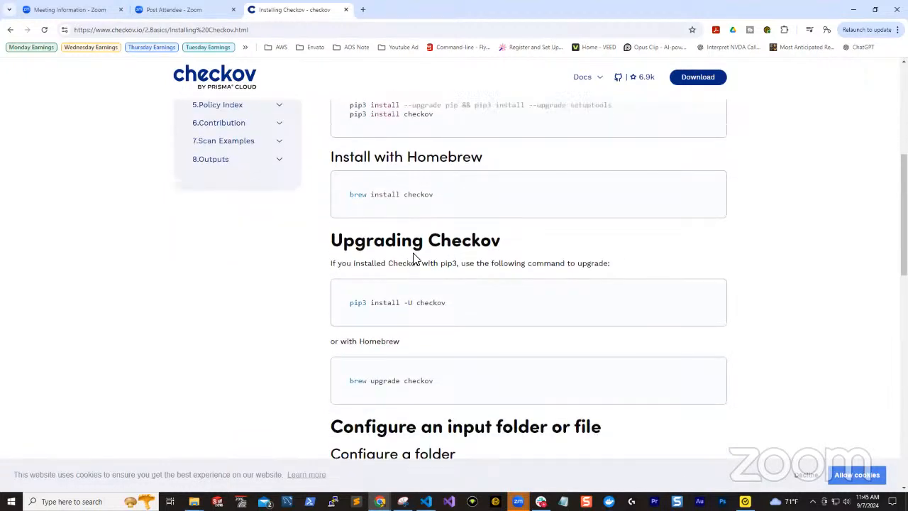
{"action": "scroll", "coordinate": [402, 260], "scroll_direction": "down", "scroll_amount": 1}
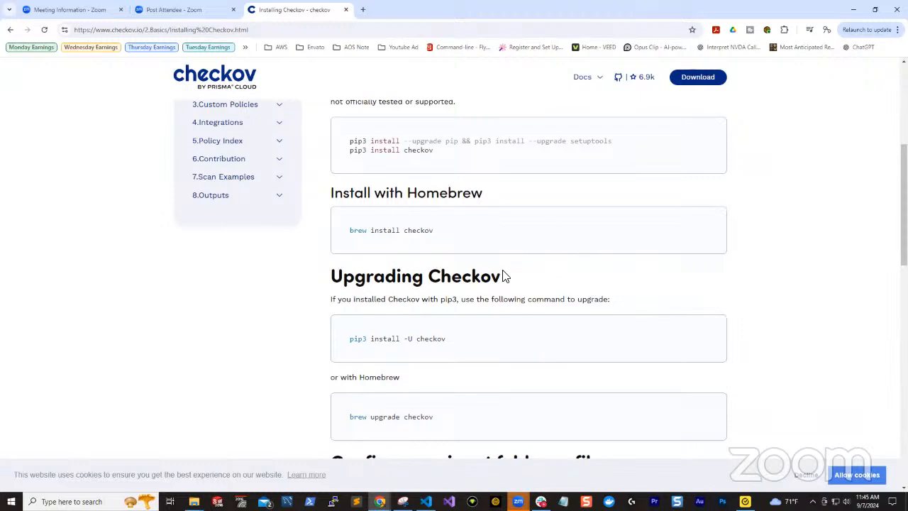
Step: Continue past the Upgrading commands (pip3 install -U checkov, brew upgrade checkov) to input configuration
{"action": "scroll", "coordinate": [418, 231], "scroll_direction": "up", "scroll_amount": 2}
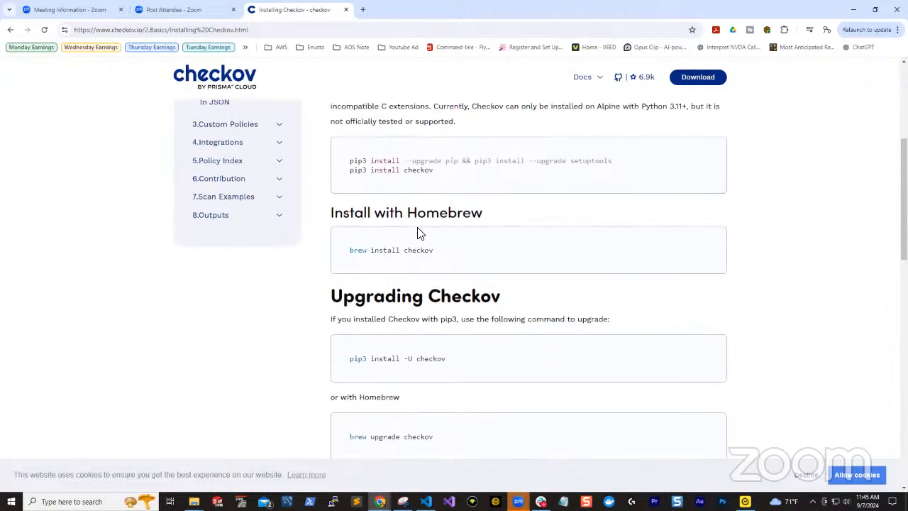
{"action": "scroll", "coordinate": [426, 238], "scroll_direction": "down", "scroll_amount": 1}
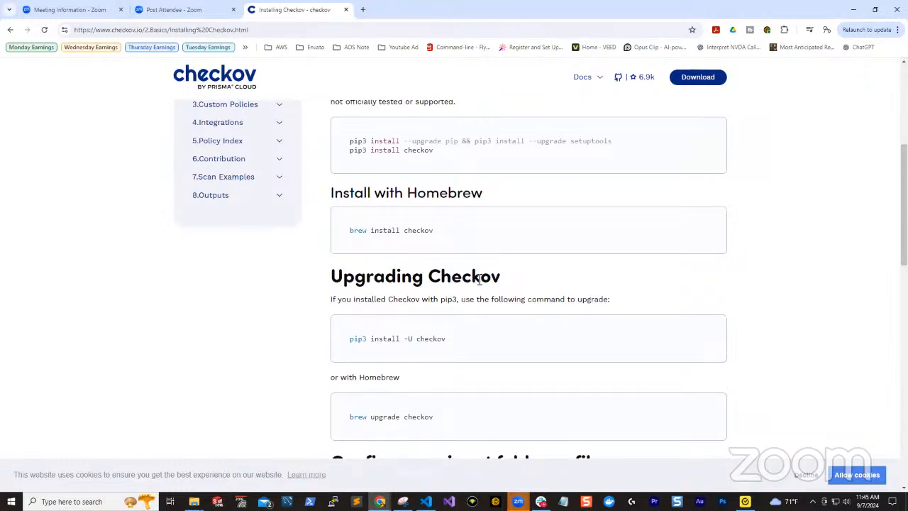
{"action": "scroll", "coordinate": [564, 290], "scroll_direction": "down", "scroll_amount": 1}
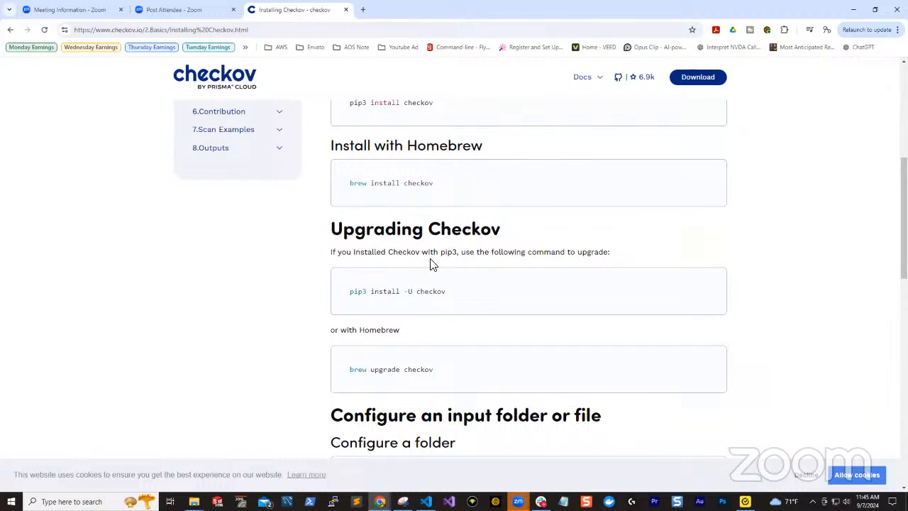
{"action": "scroll", "coordinate": [441, 255], "scroll_direction": "down", "scroll_amount": 2}
{"action": "scroll", "coordinate": [440, 257], "scroll_direction": "up", "scroll_amount": 1}
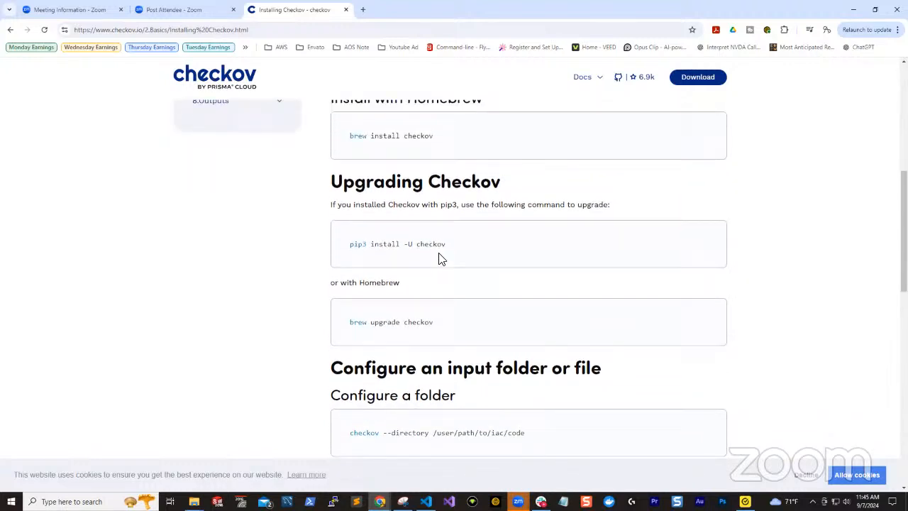
{"action": "scroll", "coordinate": [441, 258], "scroll_direction": "down", "scroll_amount": 2}
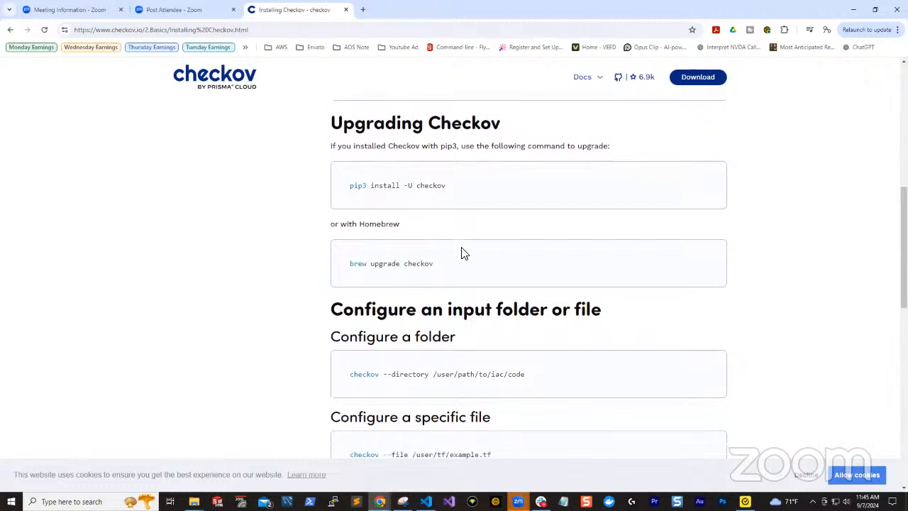
{"action": "scroll", "coordinate": [461, 254], "scroll_direction": "down", "scroll_amount": 1}
{"action": "scroll", "coordinate": [536, 271], "scroll_direction": "up", "scroll_amount": 2}
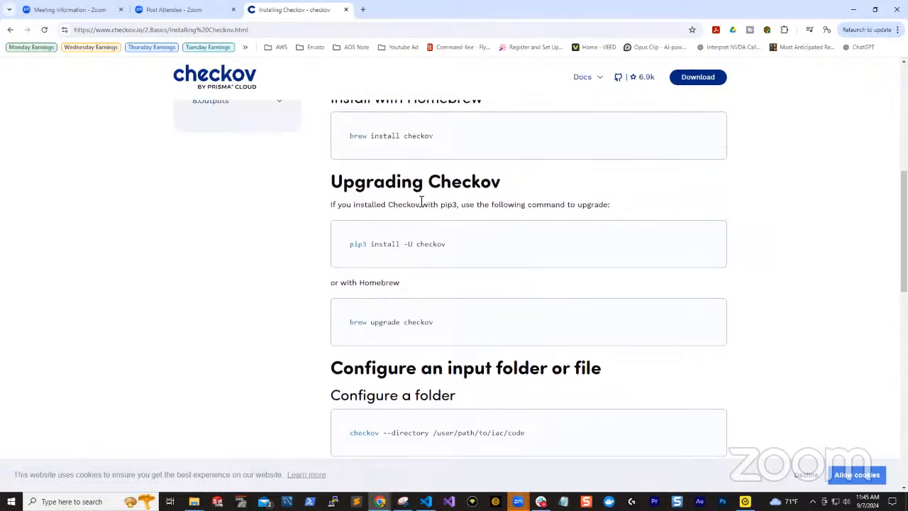
{"action": "scroll", "coordinate": [467, 217], "scroll_direction": "down", "scroll_amount": 4}
{"action": "scroll", "coordinate": [444, 215], "scroll_direction": "up", "scroll_amount": 2}
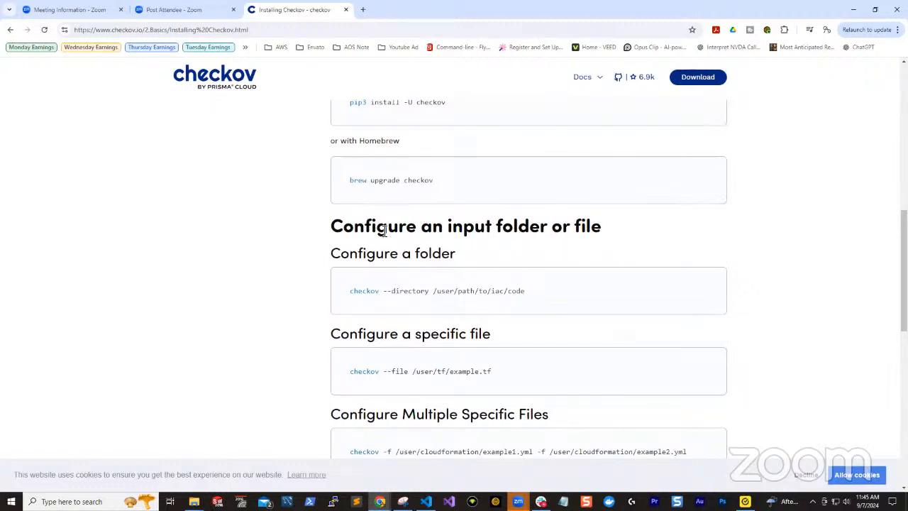
Step: Scroll to the repeated -f file examples and the Terraform plan workflow ending in checkov -f tf.json
{"action": "scroll", "coordinate": [458, 237], "scroll_direction": "up", "scroll_amount": 4}
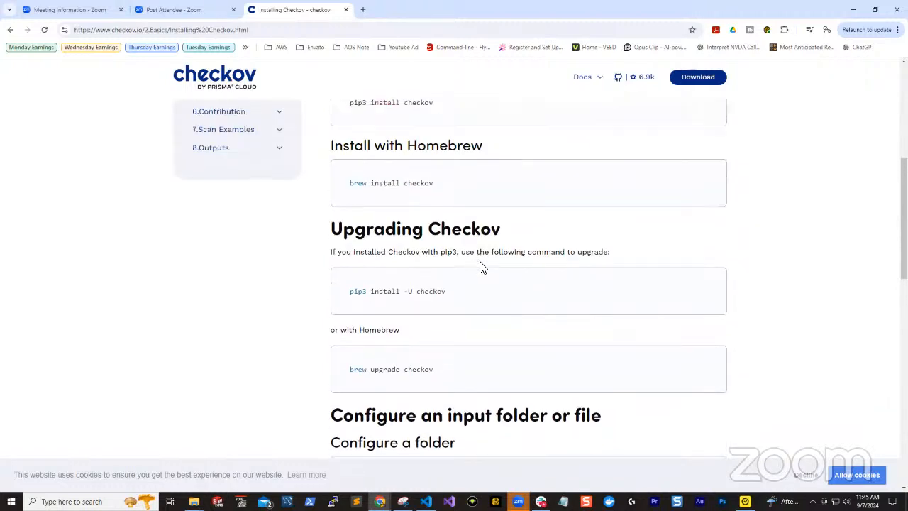
{"action": "scroll", "coordinate": [489, 318], "scroll_direction": "down", "scroll_amount": 2}
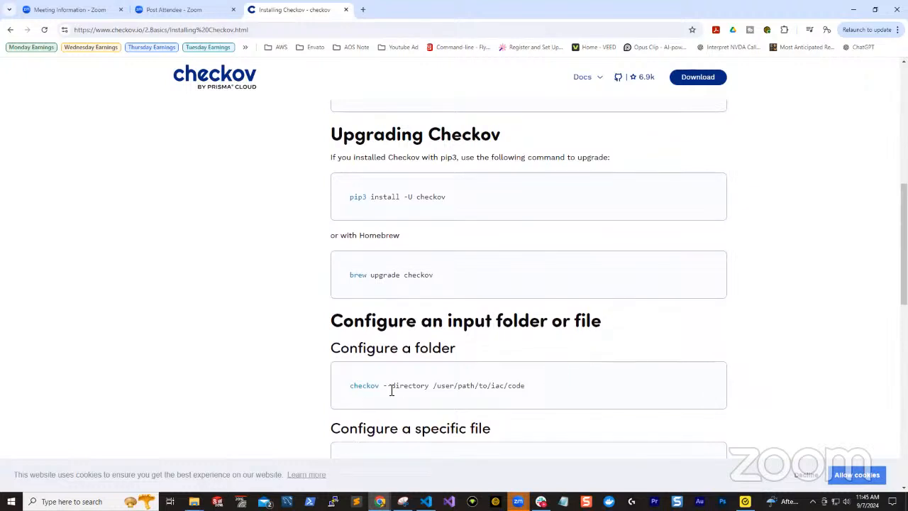
{"action": "scroll", "coordinate": [491, 385], "scroll_direction": "down", "scroll_amount": 1}
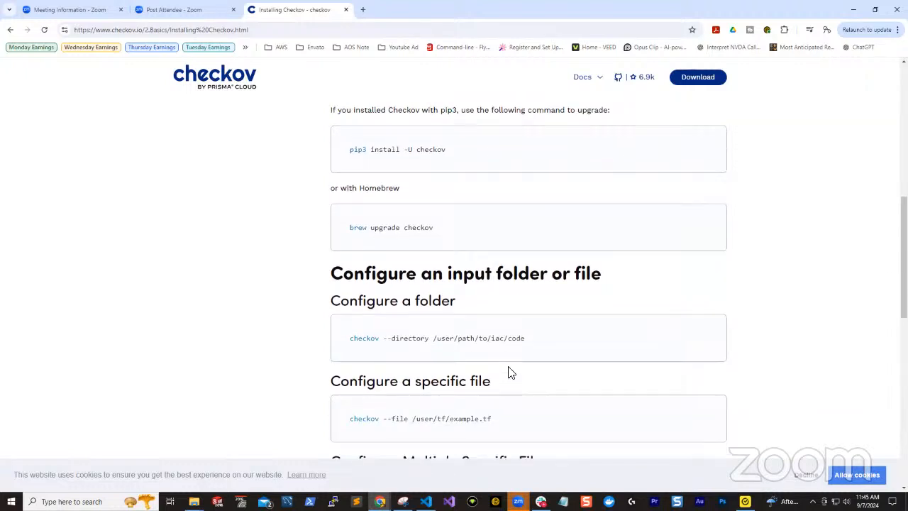
{"action": "scroll", "coordinate": [506, 373], "scroll_direction": "down", "scroll_amount": 1}
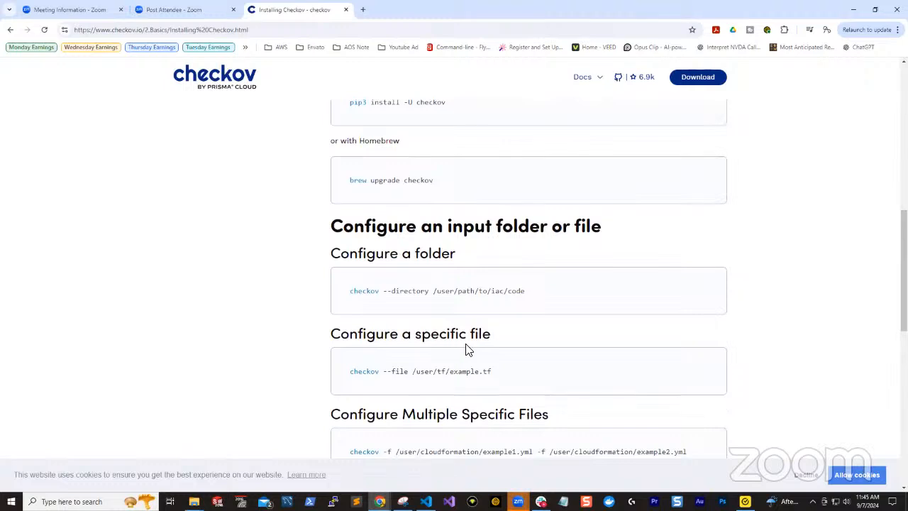
{"action": "scroll", "coordinate": [475, 358], "scroll_direction": "down", "scroll_amount": 1}
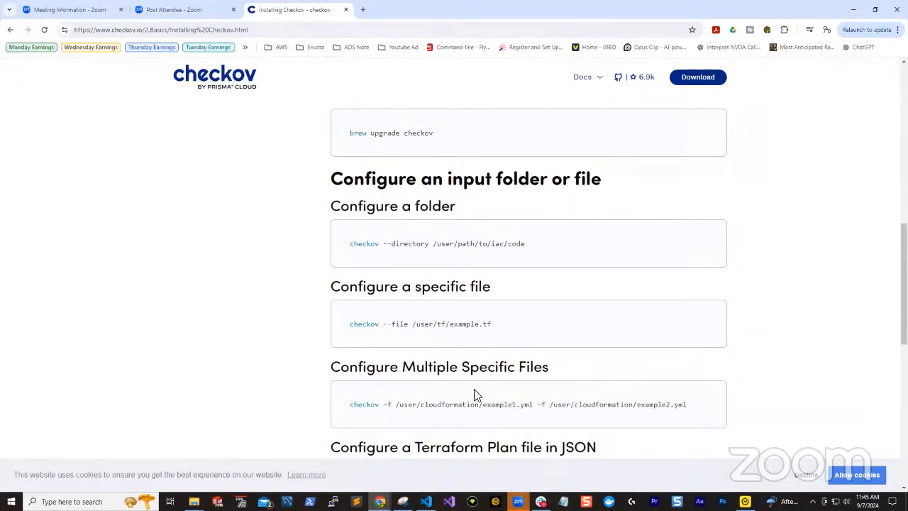
{"action": "scroll", "coordinate": [432, 375], "scroll_direction": "down", "scroll_amount": 1}
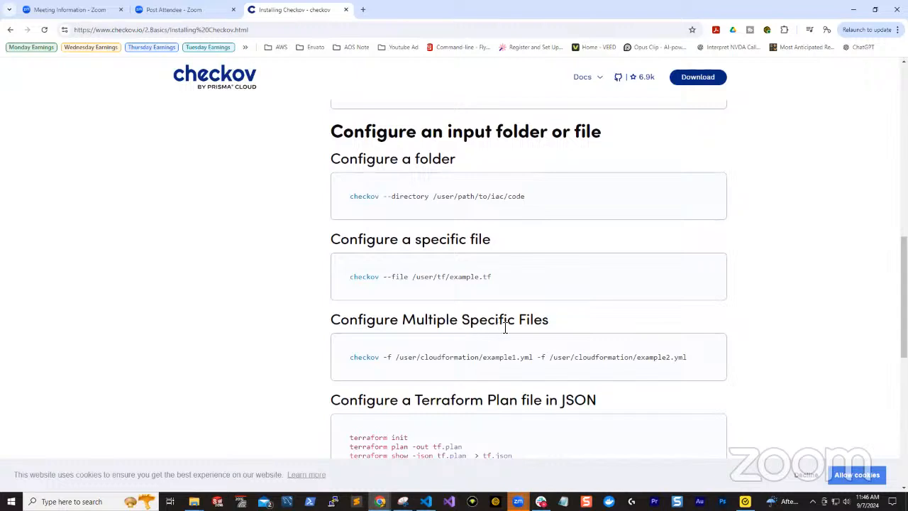
{"action": "scroll", "coordinate": [614, 355], "scroll_direction": "down", "scroll_amount": 1}
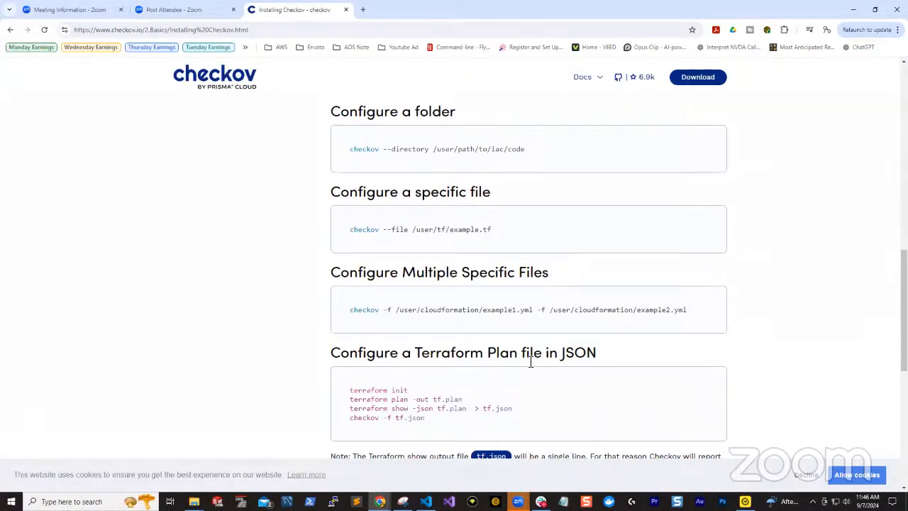
{"action": "scroll", "coordinate": [531, 362], "scroll_direction": "down", "scroll_amount": 1}
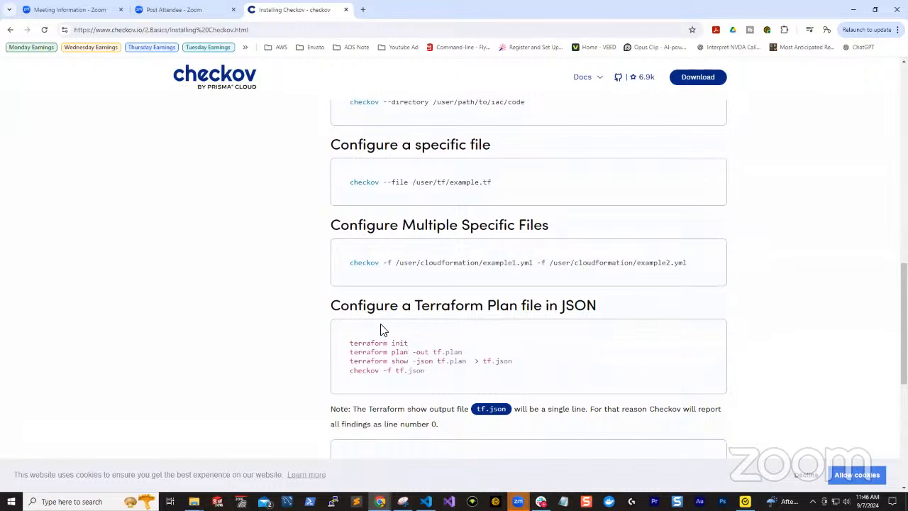
{"action": "scroll", "coordinate": [432, 315], "scroll_direction": "down", "scroll_amount": 4}
{"action": "scroll", "coordinate": [432, 314], "scroll_direction": "up", "scroll_amount": 1}
Step: Scroll through the jq output examples down to the page footer
{"action": "scroll", "coordinate": [432, 314], "scroll_direction": "up", "scroll_amount": 1}
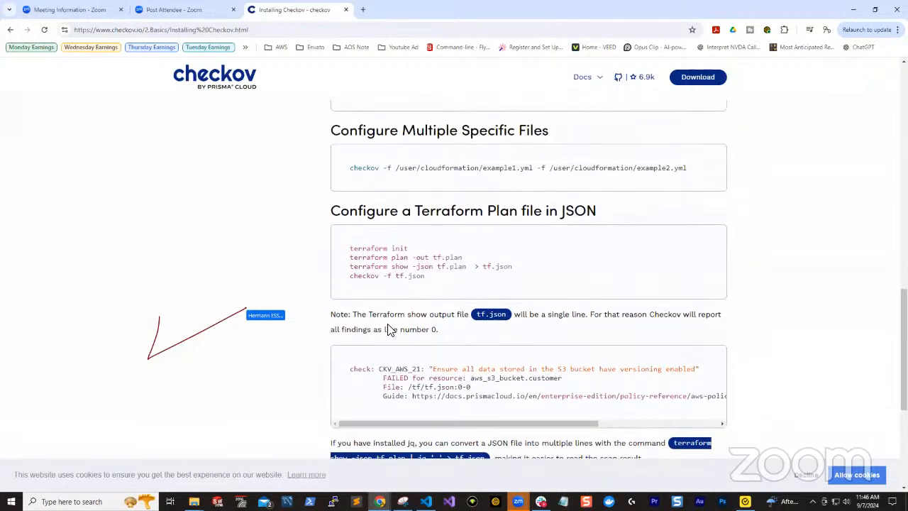
{"action": "scroll", "coordinate": [440, 266], "scroll_direction": "up", "scroll_amount": 1}
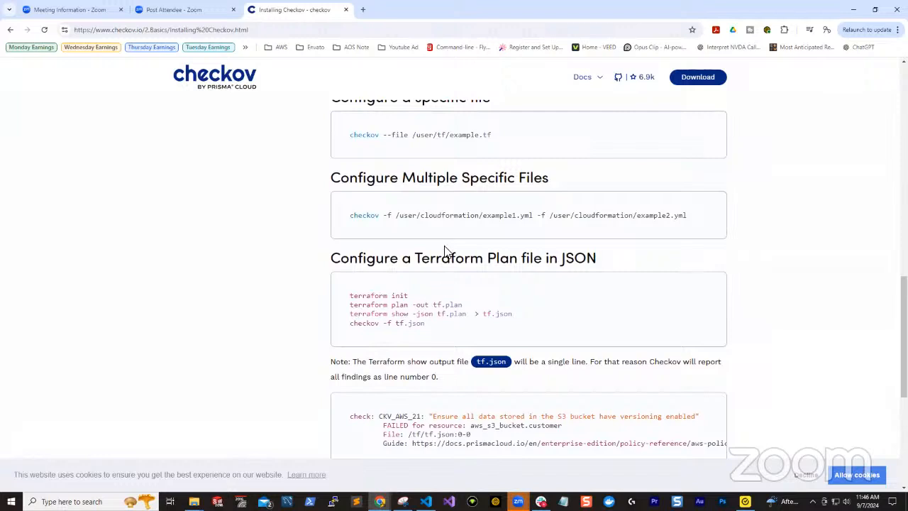
{"action": "scroll", "coordinate": [508, 262], "scroll_direction": "down", "scroll_amount": 1}
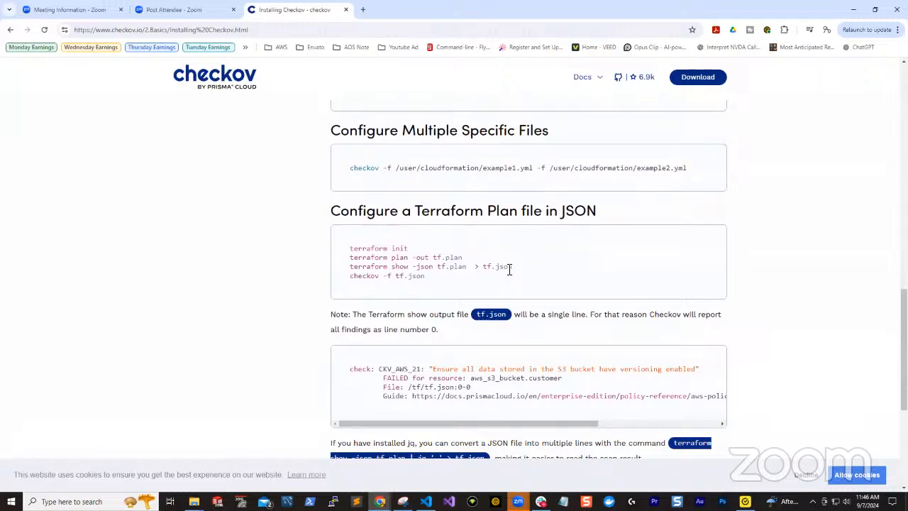
{"action": "scroll", "coordinate": [509, 269], "scroll_direction": "down", "scroll_amount": 1}
{"action": "scroll", "coordinate": [509, 271], "scroll_direction": "up", "scroll_amount": 1}
{"action": "scroll", "coordinate": [593, 270], "scroll_direction": "down", "scroll_amount": 1}
{"action": "scroll", "coordinate": [593, 270], "scroll_direction": "down", "scroll_amount": 2}
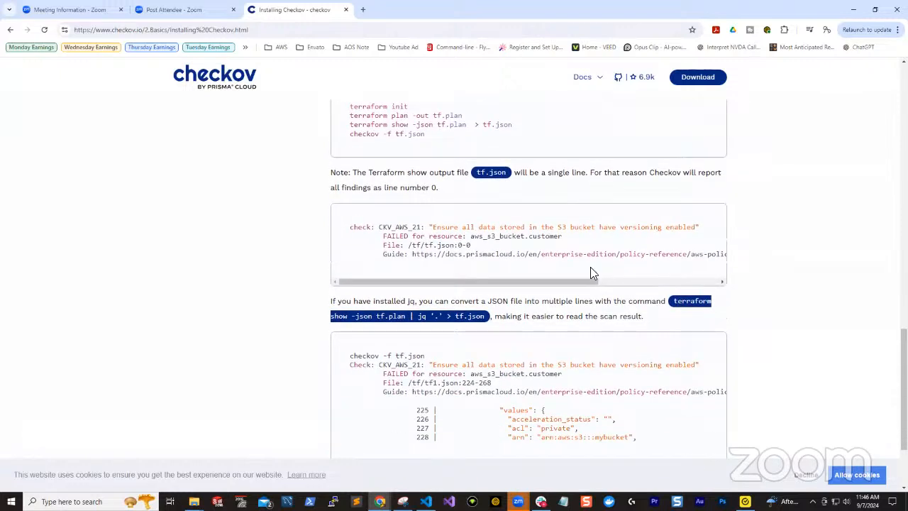
{"action": "scroll", "coordinate": [588, 275], "scroll_direction": "up", "scroll_amount": 1}
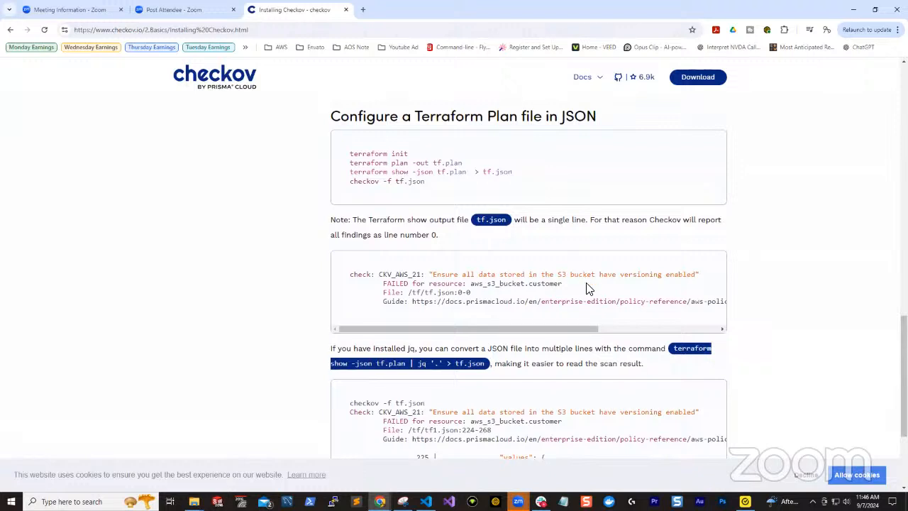
{"action": "scroll", "coordinate": [588, 288], "scroll_direction": "up", "scroll_amount": 8}
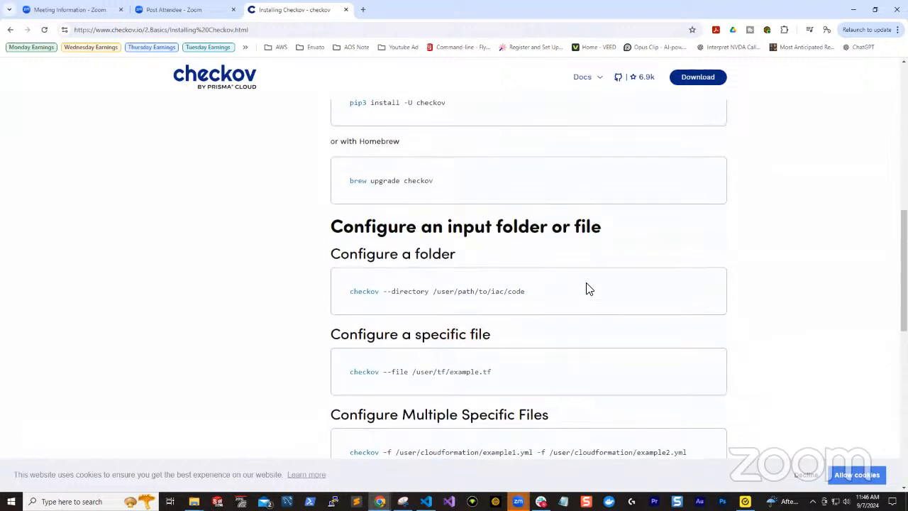
{"action": "scroll", "coordinate": [588, 288], "scroll_direction": "up", "scroll_amount": 1}
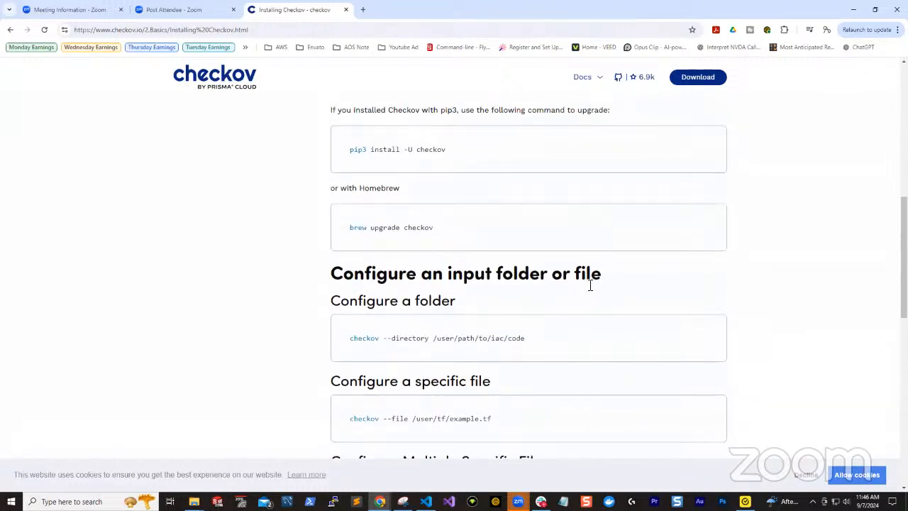
Step: Return up to the Configure an input folder or file examples using --directory and --file
{"action": "scroll", "coordinate": [563, 250], "scroll_direction": "down", "scroll_amount": 3}
{"action": "scroll", "coordinate": [564, 264], "scroll_direction": "down", "scroll_amount": 8}
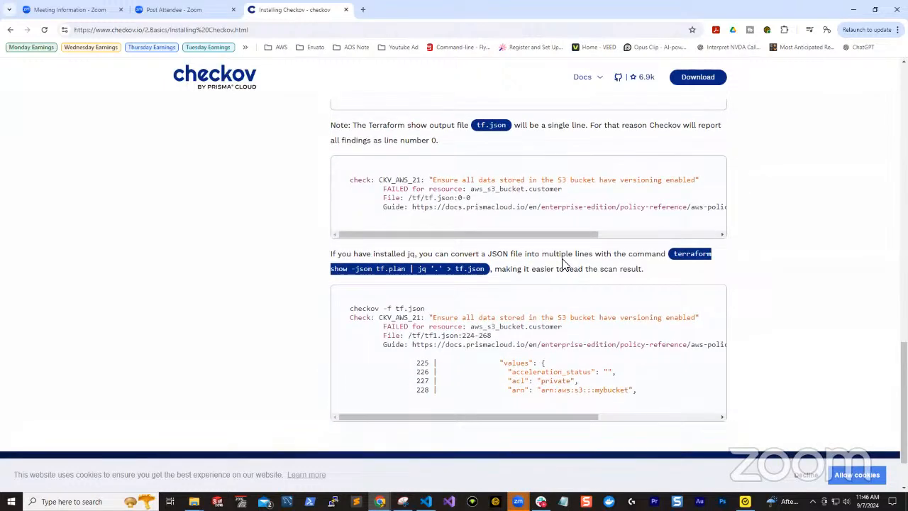
{"action": "scroll", "coordinate": [563, 264], "scroll_direction": "down", "scroll_amount": 2}
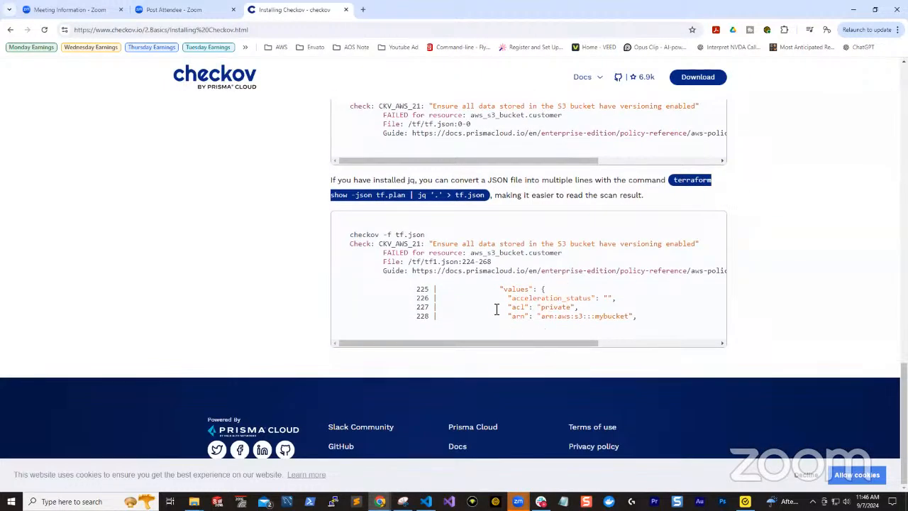
{"action": "scroll", "coordinate": [496, 306], "scroll_direction": "up", "scroll_amount": 2}
{"action": "scroll", "coordinate": [495, 306], "scroll_direction": "up", "scroll_amount": 1}
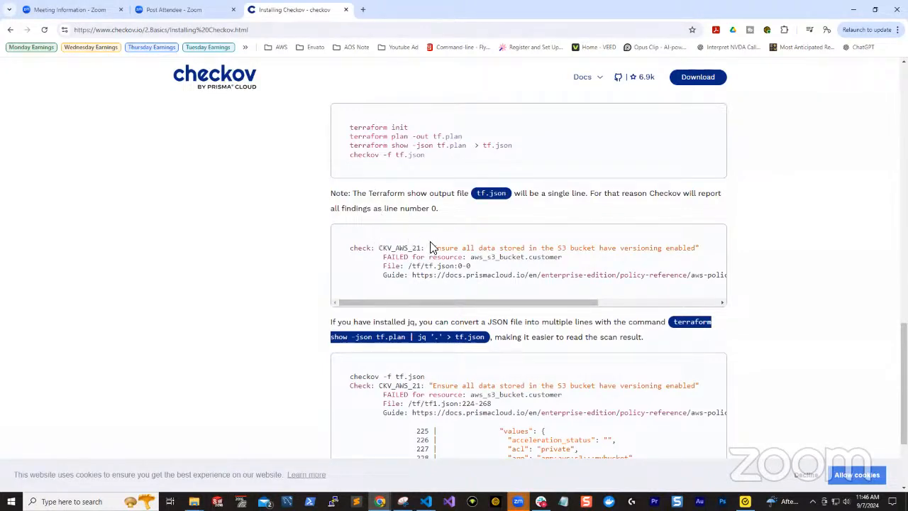
{"action": "scroll", "coordinate": [523, 264], "scroll_direction": "up", "scroll_amount": 5}
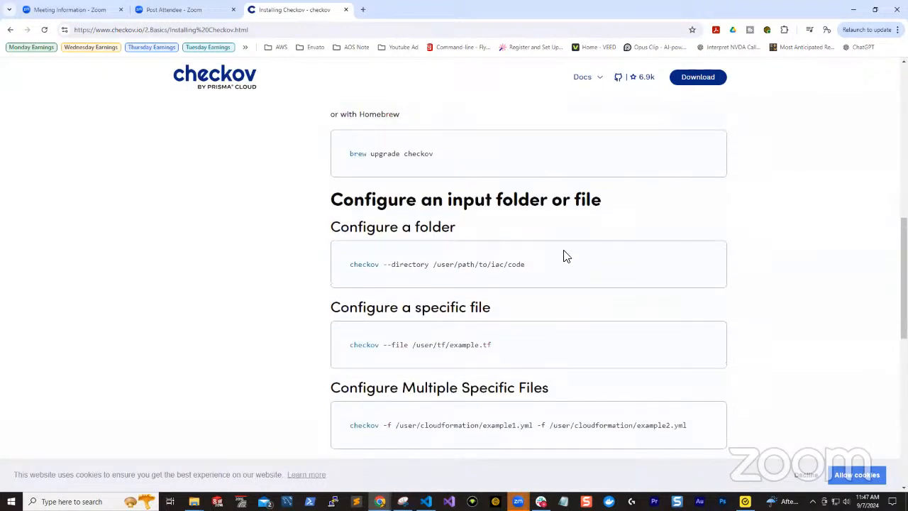
{"action": "scroll", "coordinate": [564, 256], "scroll_direction": "down", "scroll_amount": 1}
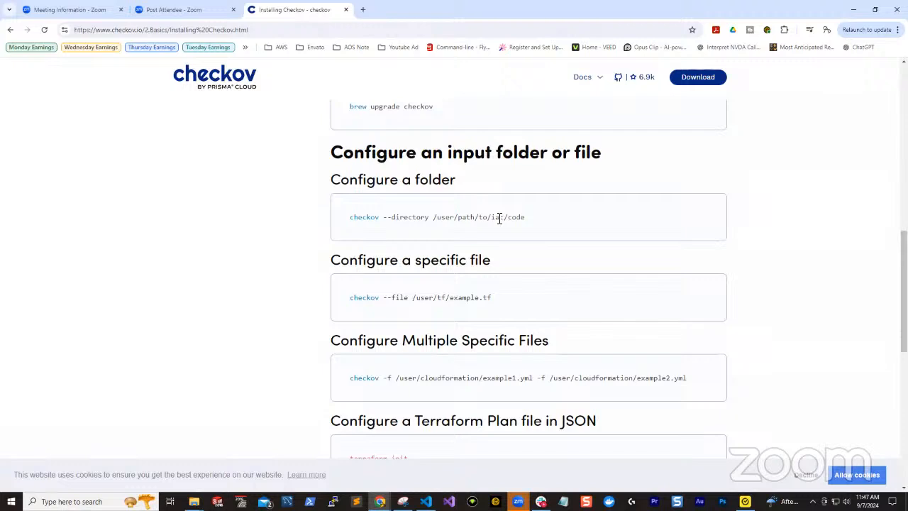
Step: Highlight the /user/path/to/iac/code directory path and the example.tf file name in the commands
{"action": "left_click_drag", "start_coordinate": [508, 217], "coordinate": [536, 224]}
{"action": "left_click_drag", "start_coordinate": [395, 218], "coordinate": [523, 220]}
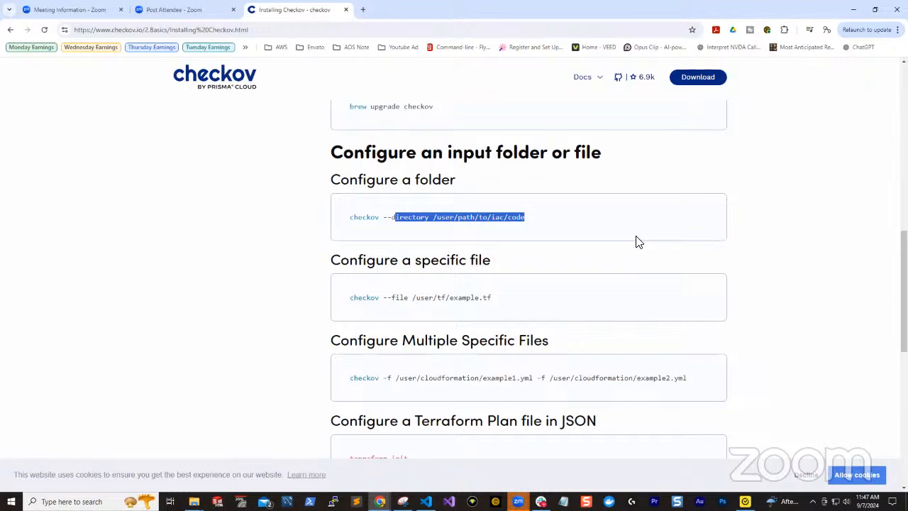
{"action": "scroll", "coordinate": [636, 242], "scroll_direction": "down", "scroll_amount": 1}
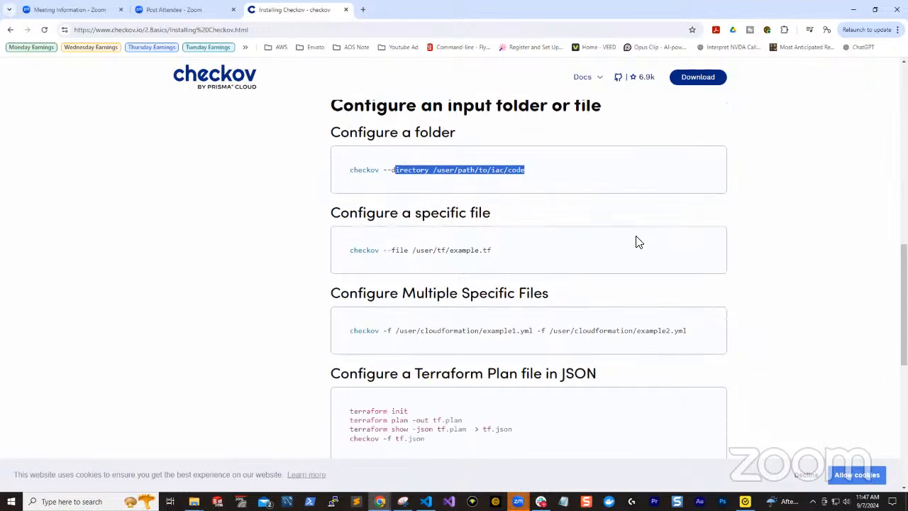
{"action": "left_click", "coordinate": [502, 255]}
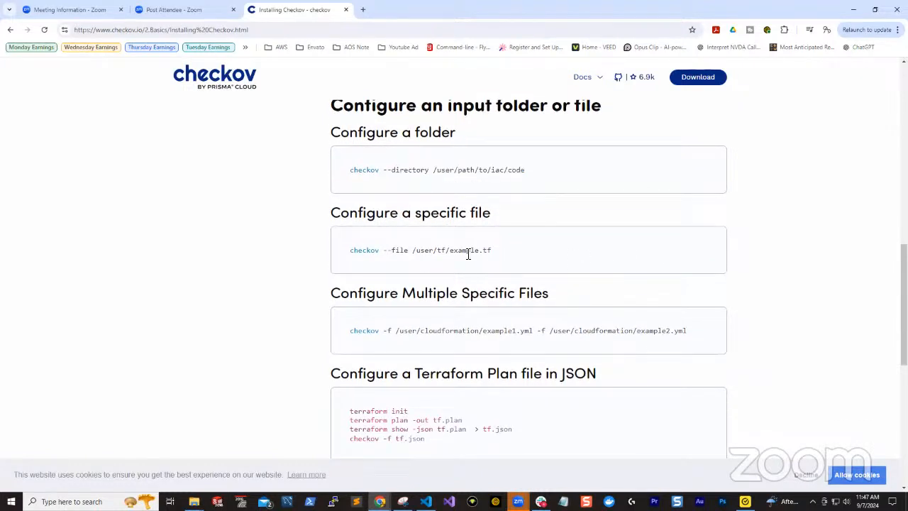
{"action": "left_click_drag", "start_coordinate": [459, 253], "coordinate": [507, 254]}
Step: Scroll back to the top of the article, showing pip install commands and Install on Alpine
{"action": "scroll", "coordinate": [513, 251], "scroll_direction": "down", "scroll_amount": 1}
{"action": "scroll", "coordinate": [569, 251], "scroll_direction": "up", "scroll_amount": 1}
{"action": "scroll", "coordinate": [529, 239], "scroll_direction": "up", "scroll_amount": 1}
{"action": "scroll", "coordinate": [521, 245], "scroll_direction": "up", "scroll_amount": 1}
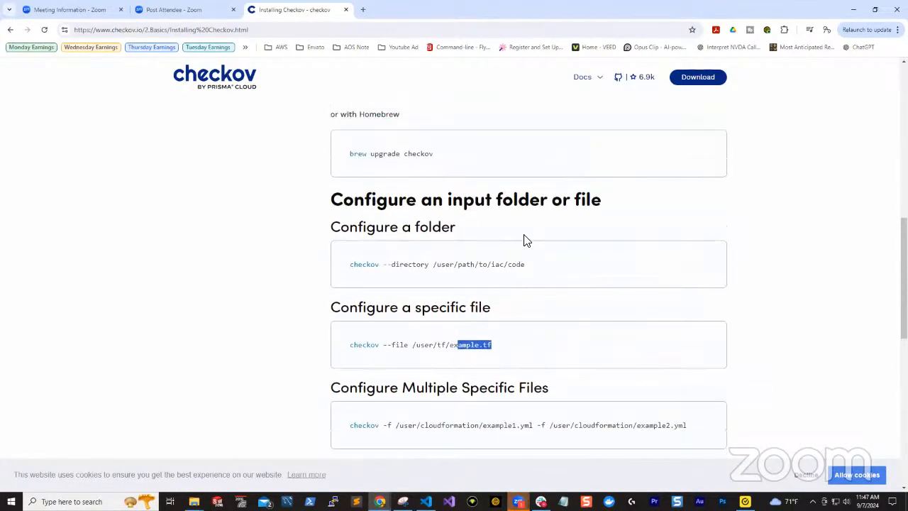
{"action": "scroll", "coordinate": [523, 240], "scroll_direction": "down", "scroll_amount": 1}
{"action": "scroll", "coordinate": [525, 240], "scroll_direction": "down", "scroll_amount": 4}
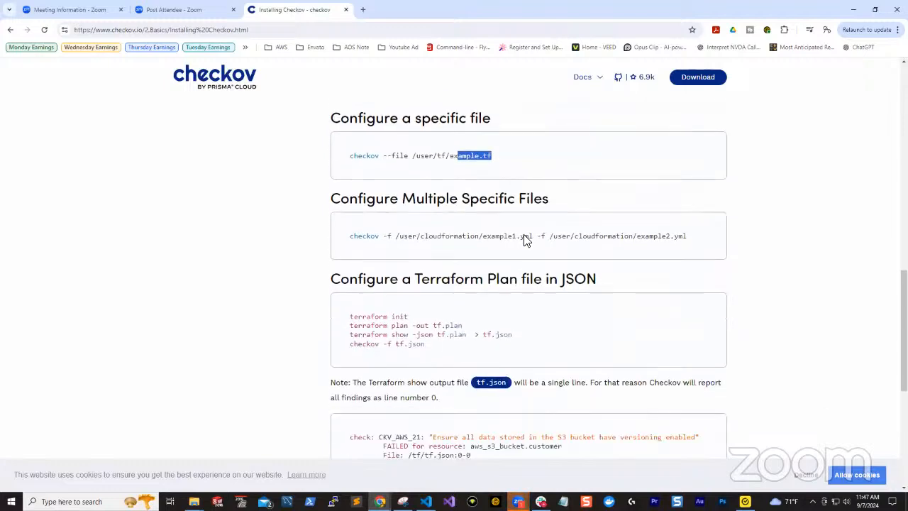
{"action": "scroll", "coordinate": [525, 237], "scroll_direction": "up", "scroll_amount": 7}
{"action": "scroll", "coordinate": [527, 237], "scroll_direction": "up", "scroll_amount": 12}
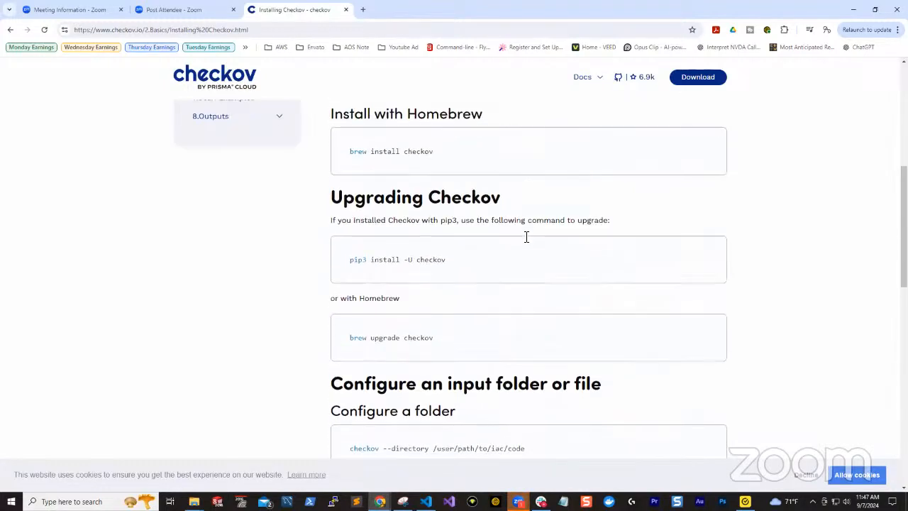
{"action": "scroll", "coordinate": [526, 240], "scroll_direction": "down", "scroll_amount": 2}
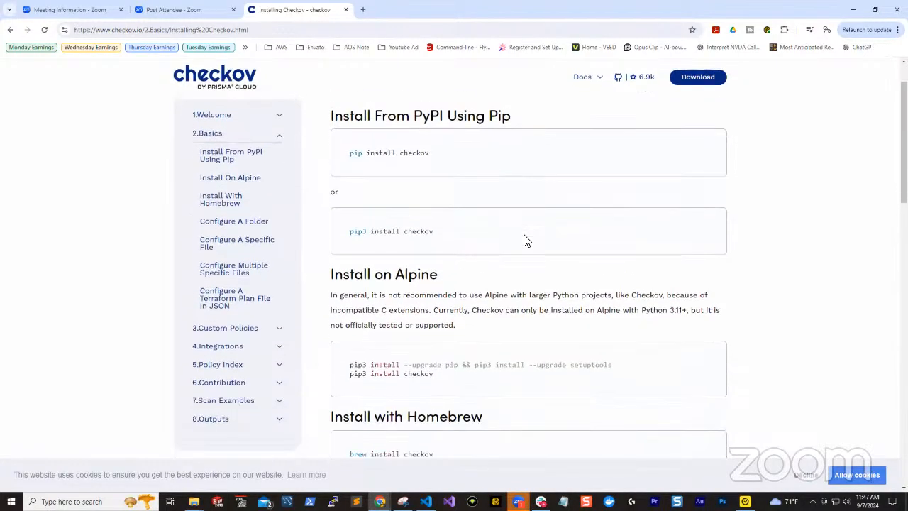
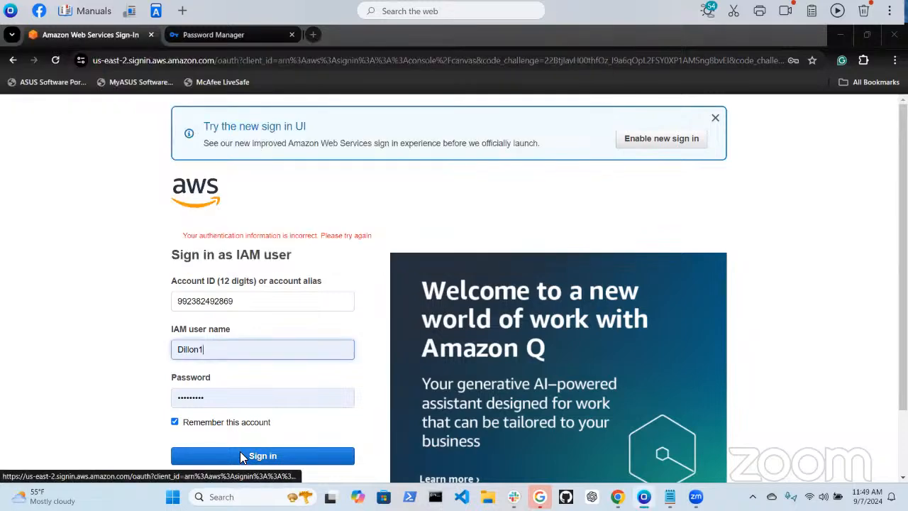
Step: Resubmit the failed IAM user sign-in, then switch to the root e-mail option and back to the IAM user form
{"action": "left_click", "coordinate": [241, 452]}
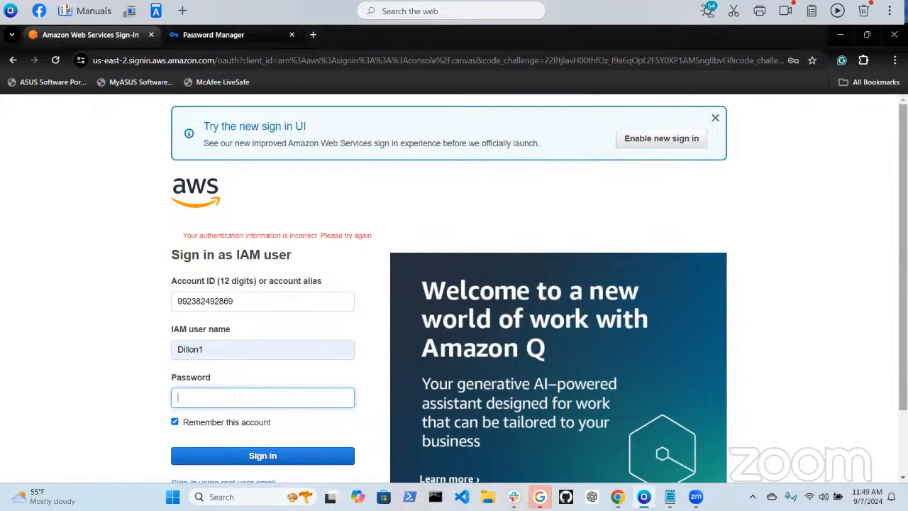
{"action": "scroll", "coordinate": [401, 450], "scroll_direction": "down", "scroll_amount": 2}
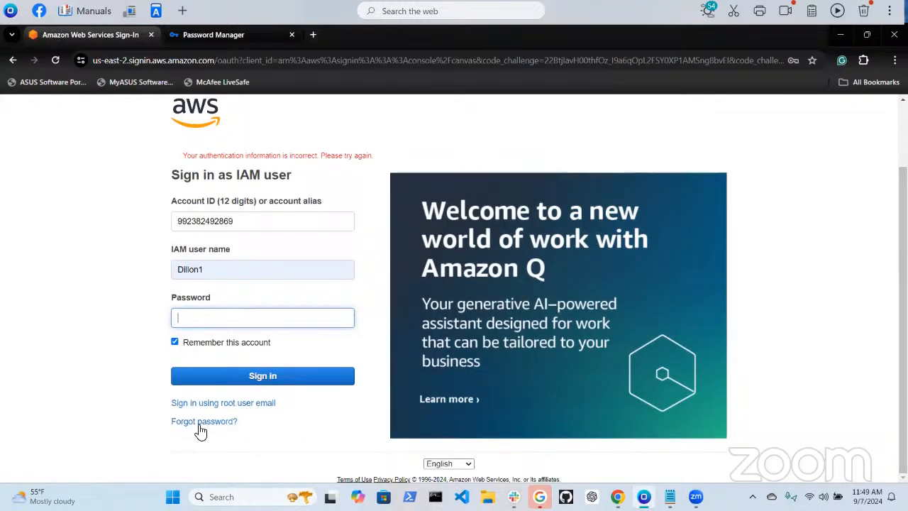
{"action": "left_click", "coordinate": [195, 402]}
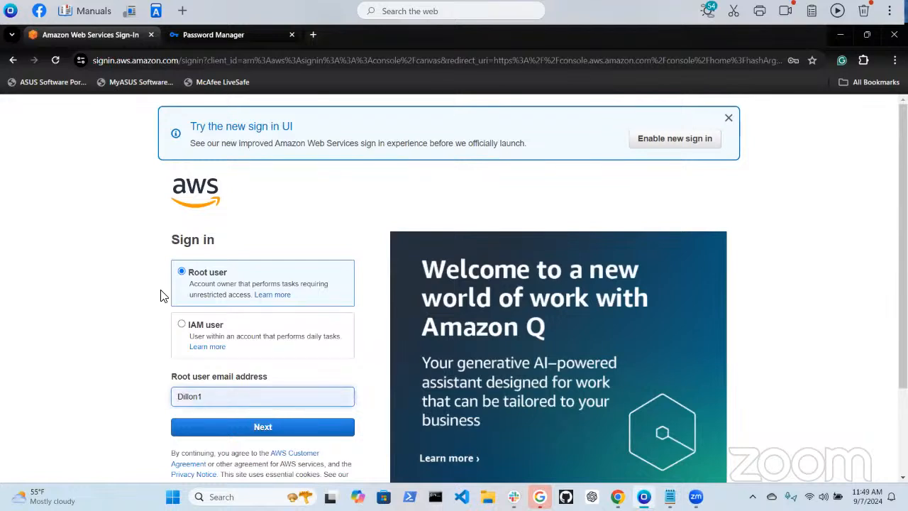
{"action": "left_click", "coordinate": [260, 430]}
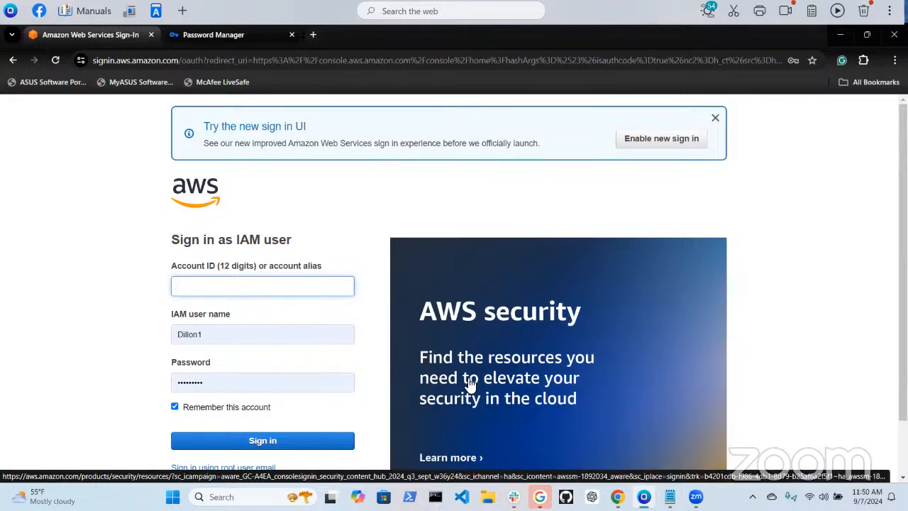
Step: Fill in a saved account ID and user name, then switch to the root user sign-in page
{"action": "mouse_move", "coordinate": [670, 497]}
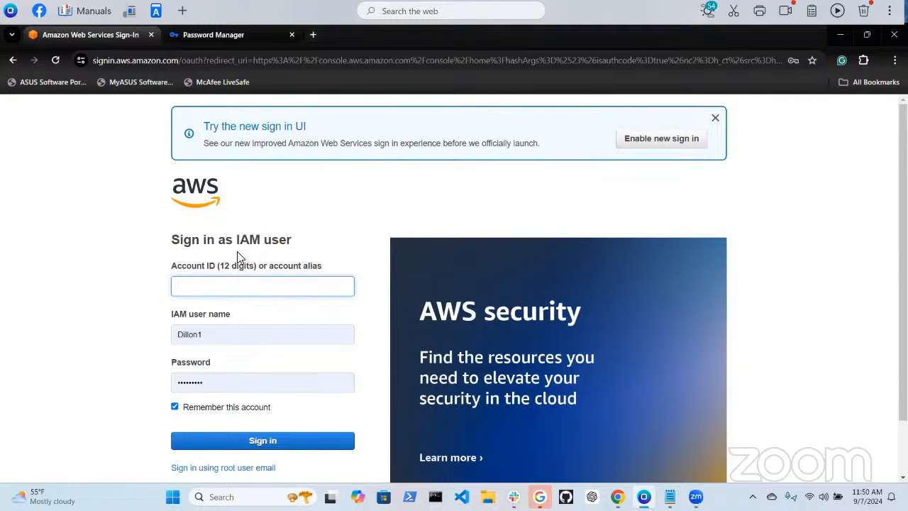
{"action": "left_click", "coordinate": [220, 285]}
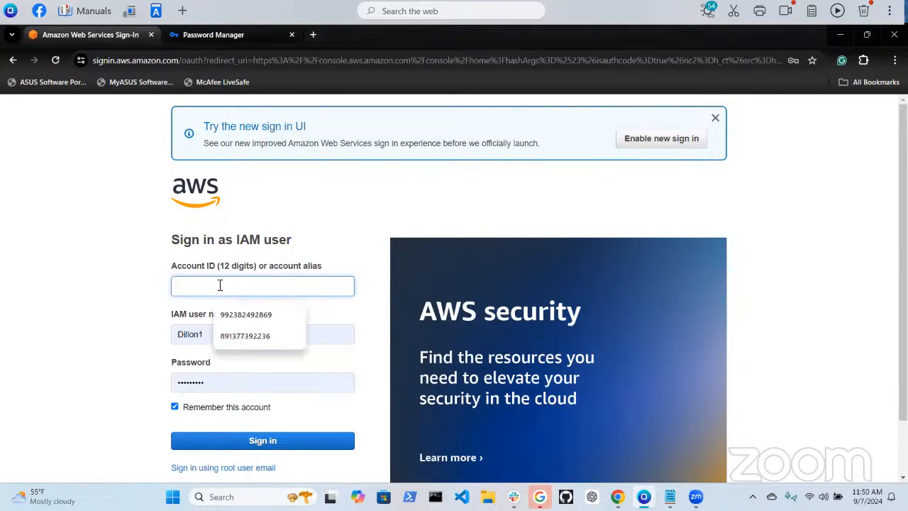
{"action": "left_click", "coordinate": [258, 314]}
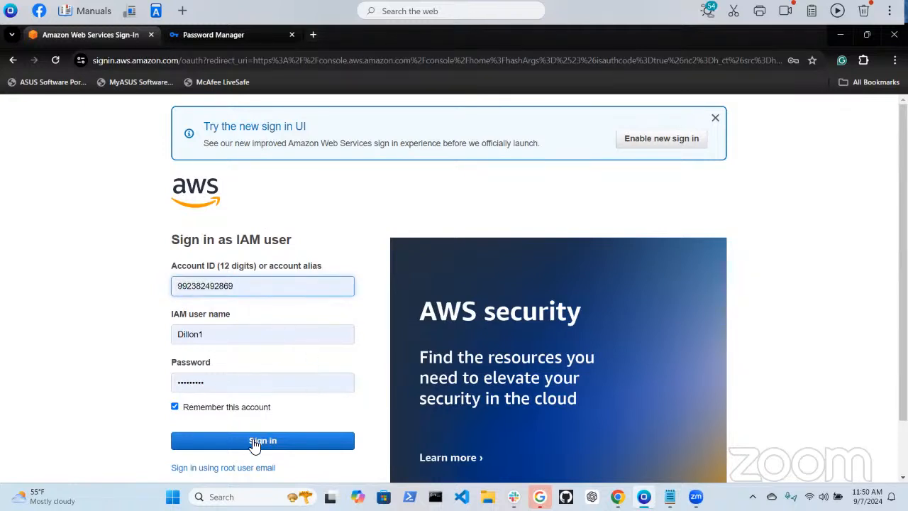
{"action": "left_click", "coordinate": [227, 335]}
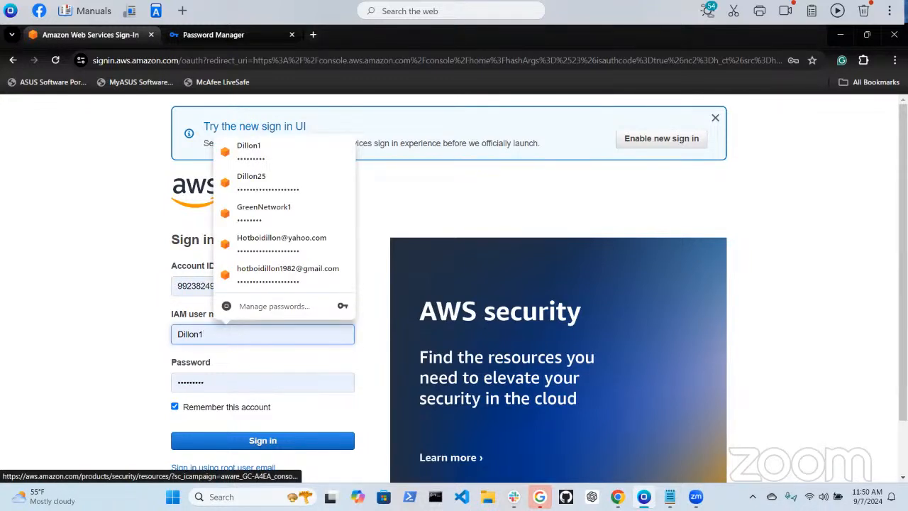
{"action": "scroll", "coordinate": [735, 260], "scroll_direction": "down", "scroll_amount": 1}
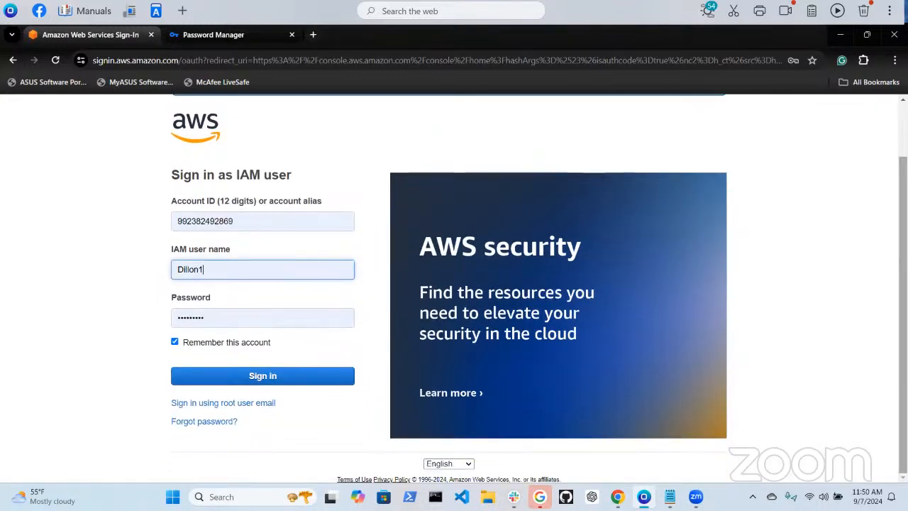
{"action": "left_click", "coordinate": [201, 403]}
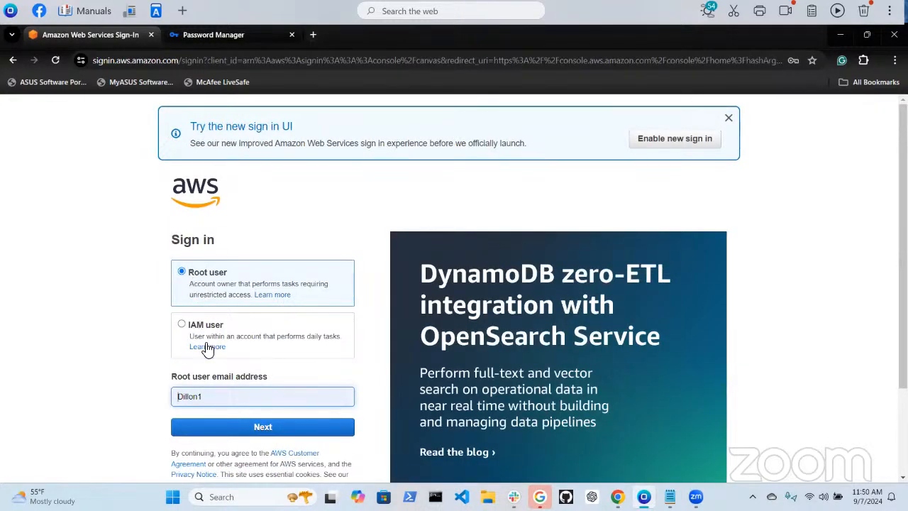
Step: Sign in as root with the saved e-mail and password, then submit the MFA code
{"action": "left_click", "coordinate": [209, 402]}
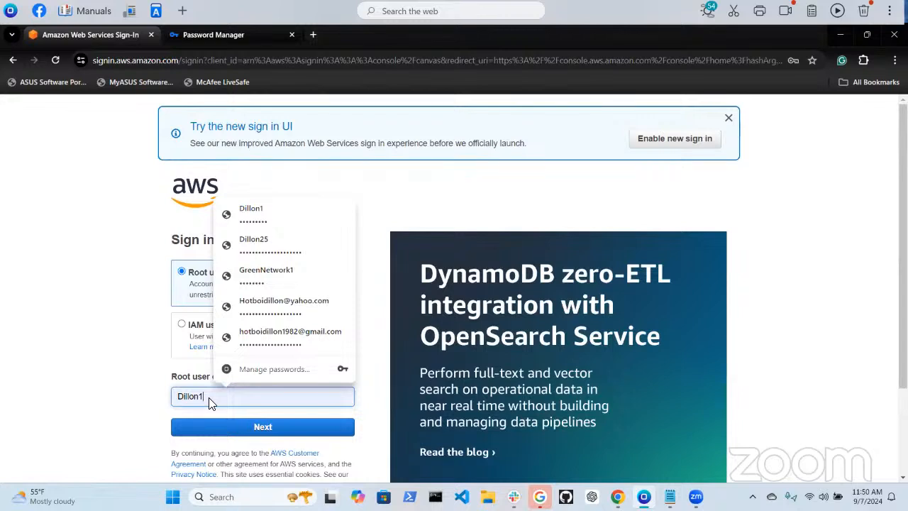
{"action": "left_click", "coordinate": [281, 304]}
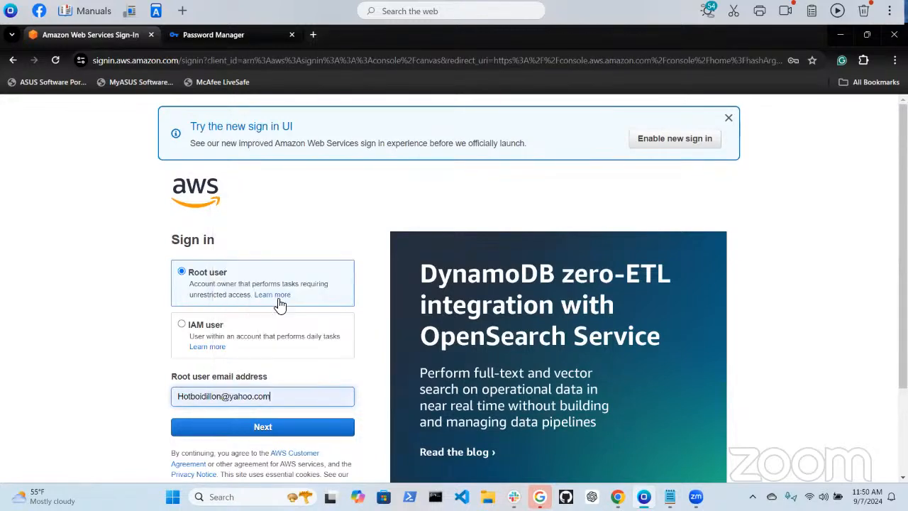
{"action": "left_click", "coordinate": [262, 428]}
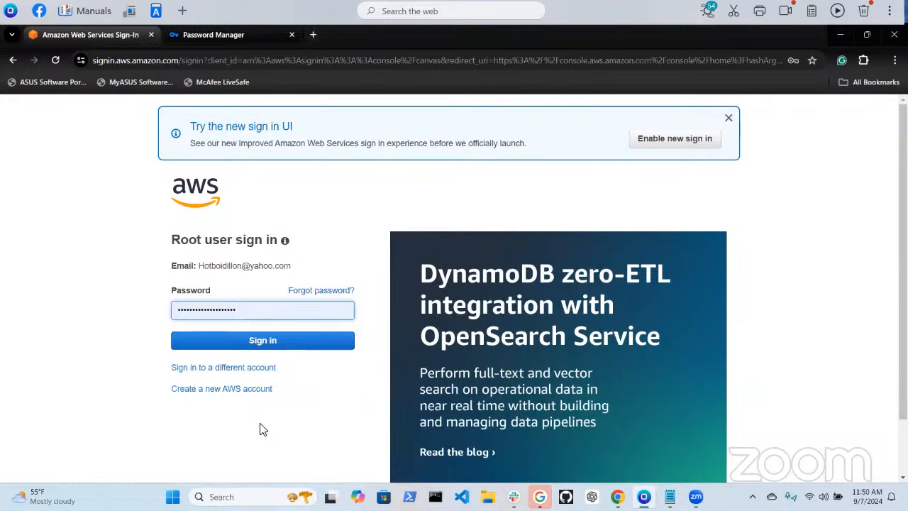
{"action": "left_click", "coordinate": [256, 345]}
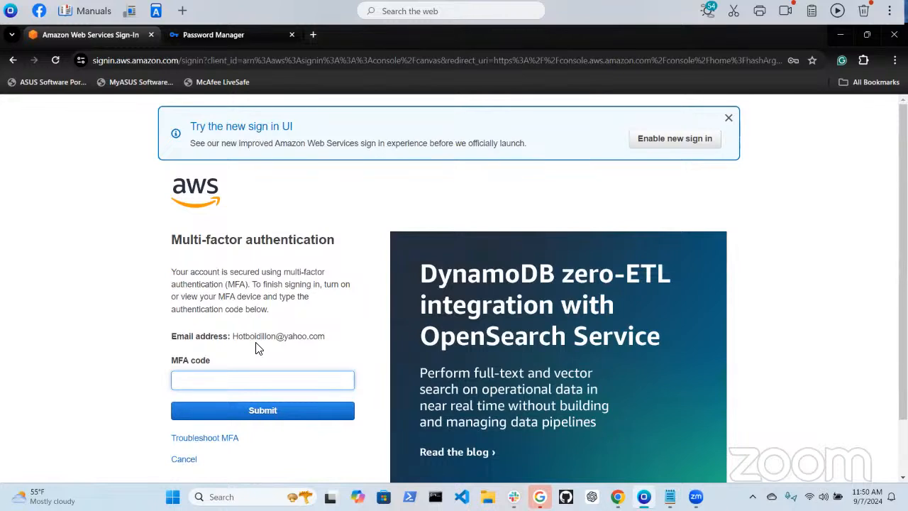
{"action": "key", "text": "Return"}
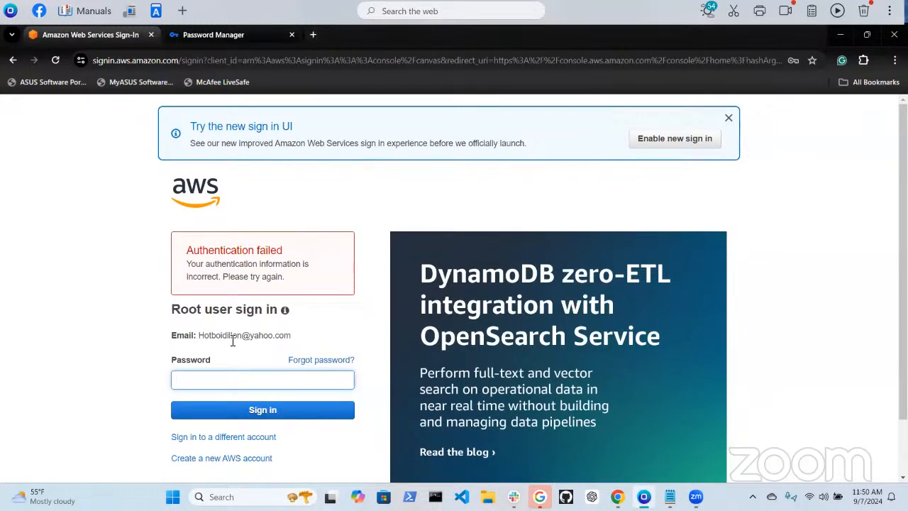
Step: After authentication fails, look for saved passwords and start root password recovery
{"action": "right_click", "coordinate": [184, 380]}
{"action": "left_click", "coordinate": [130, 367]}
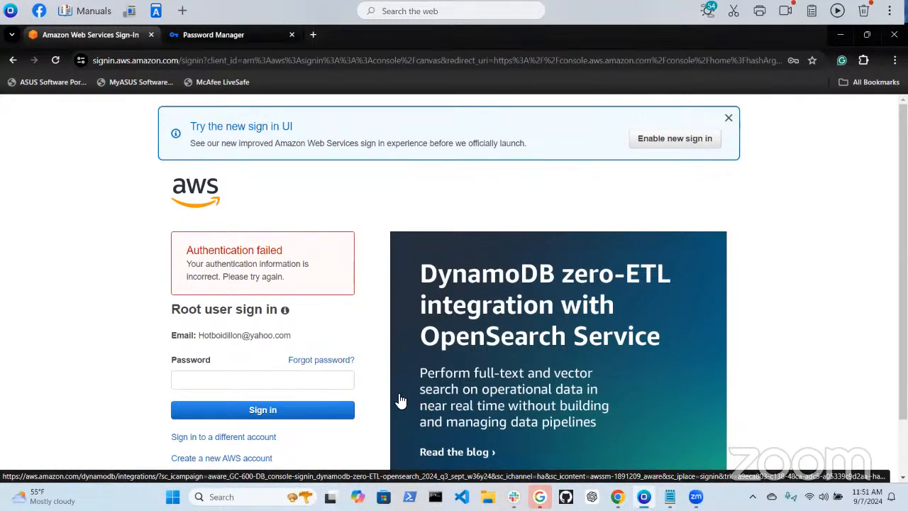
{"action": "left_click", "coordinate": [306, 361]}
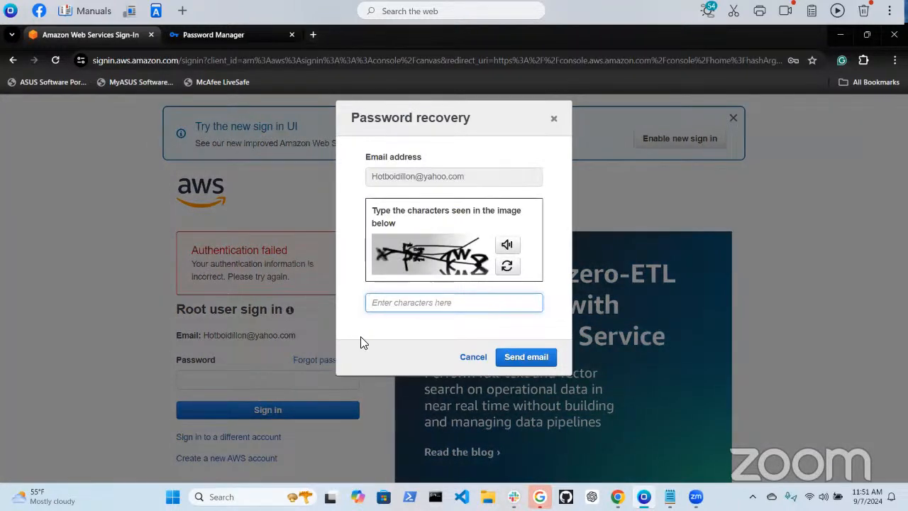
Step: Cancel the password recovery and minimize Chrome to reveal the Notepad notes behind it
{"action": "left_click", "coordinate": [553, 121]}
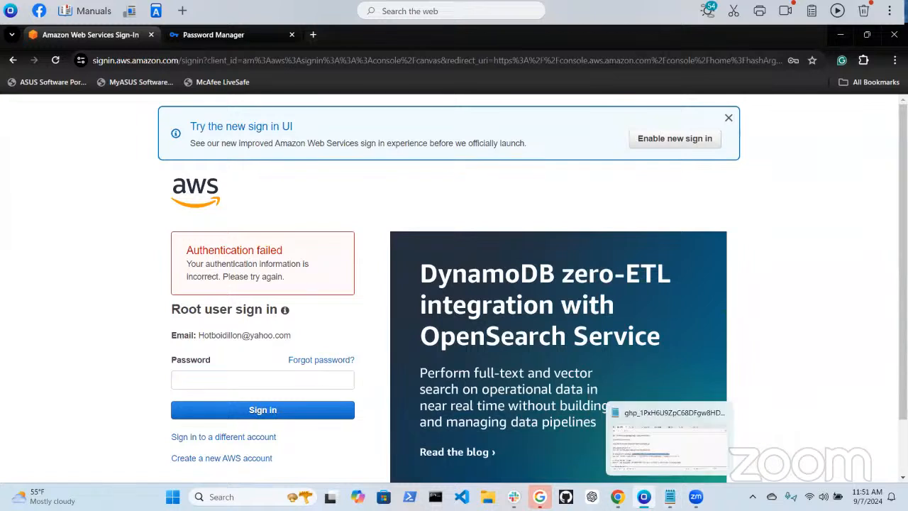
{"action": "mouse_move", "coordinate": [618, 497]}
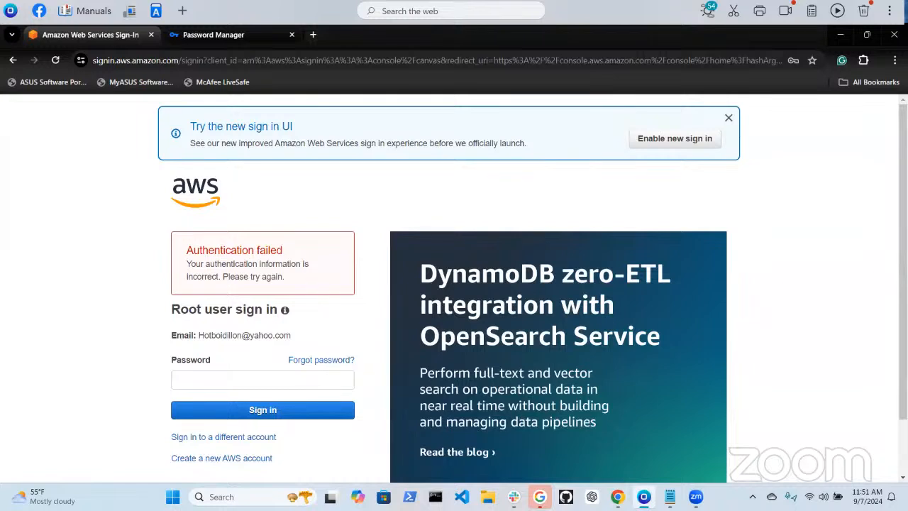
{"action": "left_click", "coordinate": [840, 29]}
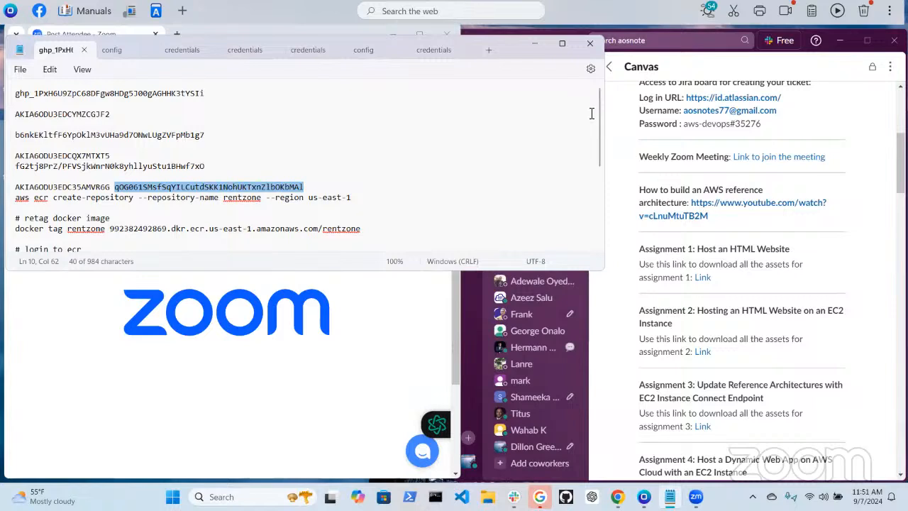
Step: Close Notepad, minimize Zoom, switch Slack to aosnote, and bring the AWS sign-in window back
{"action": "left_click", "coordinate": [587, 44]}
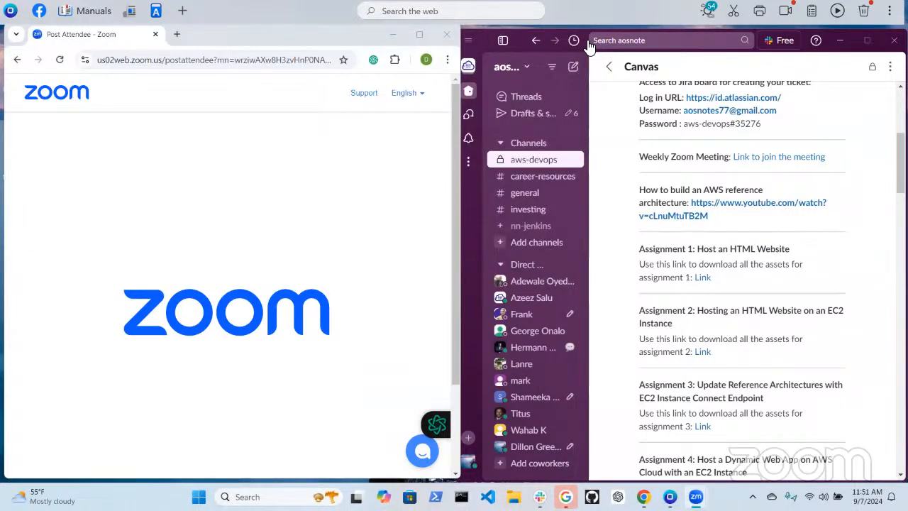
{"action": "left_click", "coordinate": [468, 66]}
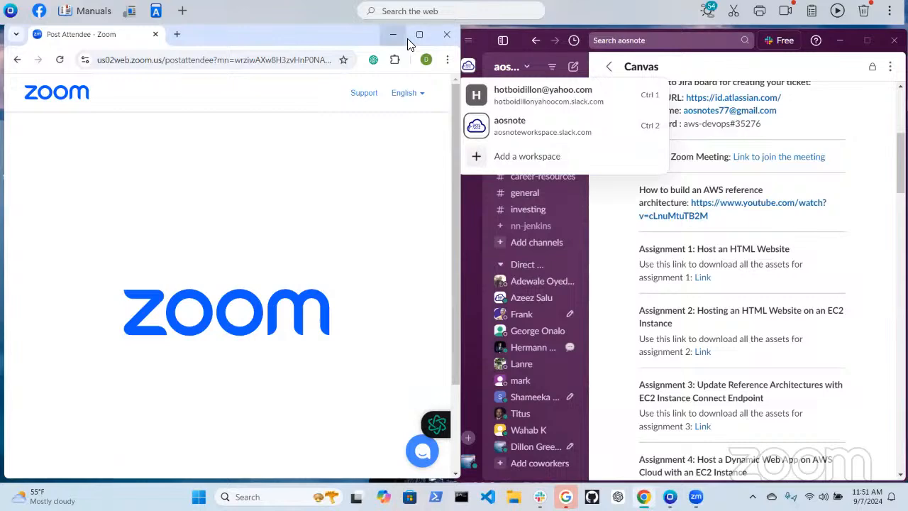
{"action": "left_click", "coordinate": [406, 36]}
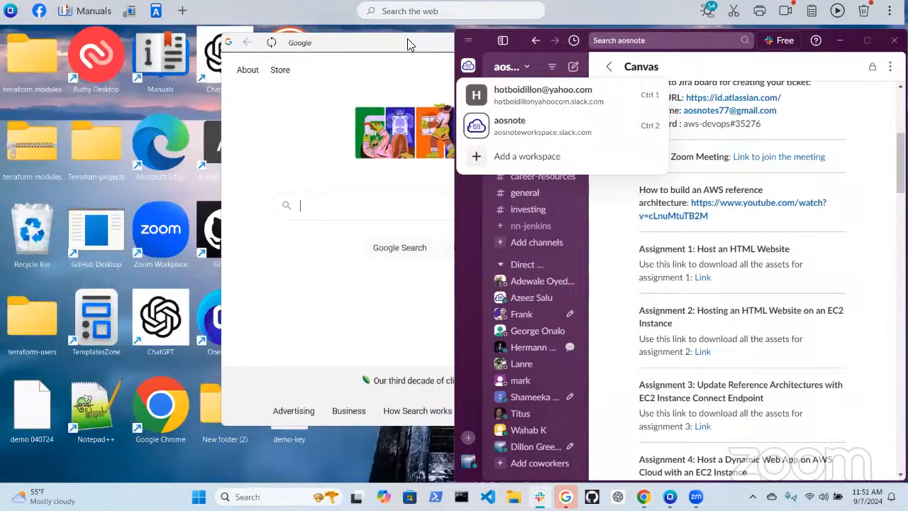
{"action": "left_click", "coordinate": [543, 122]}
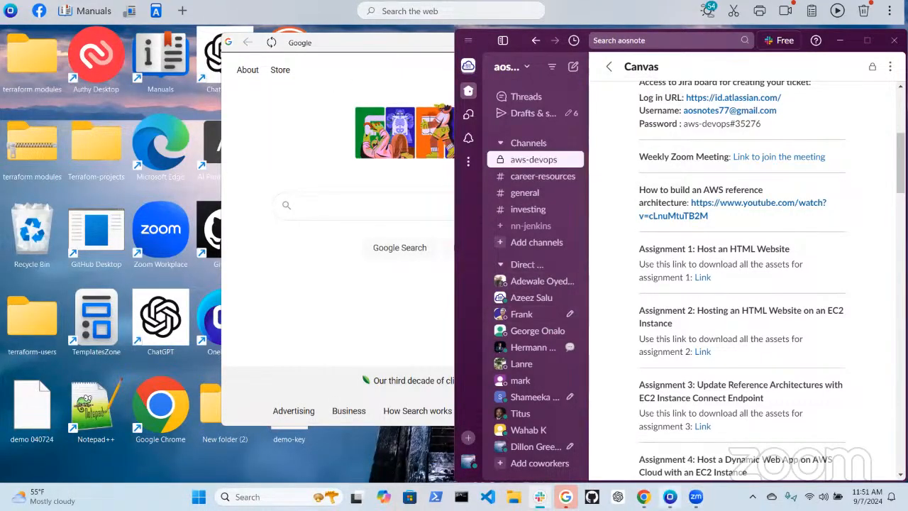
{"action": "left_click", "coordinate": [673, 440]}
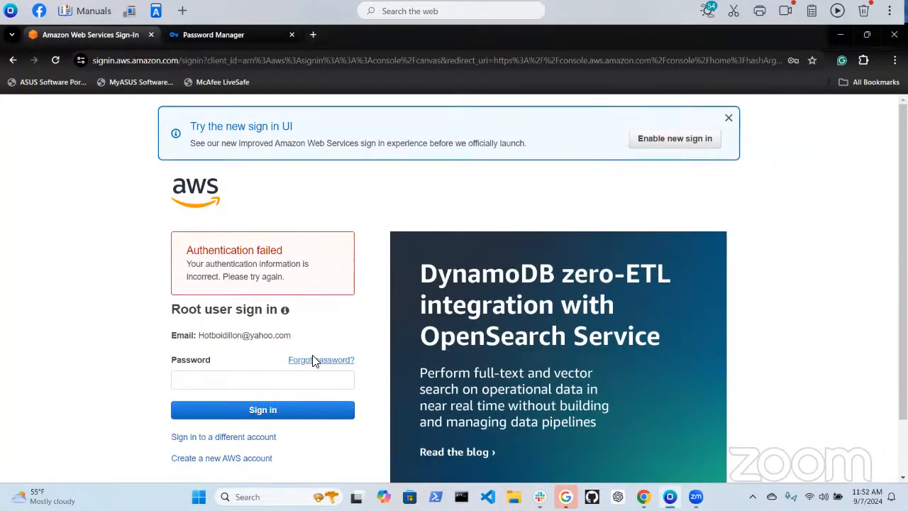
Step: Abandon the password recovery captcha and resubmit the root password to reach the MFA page
{"action": "left_click", "coordinate": [314, 361]}
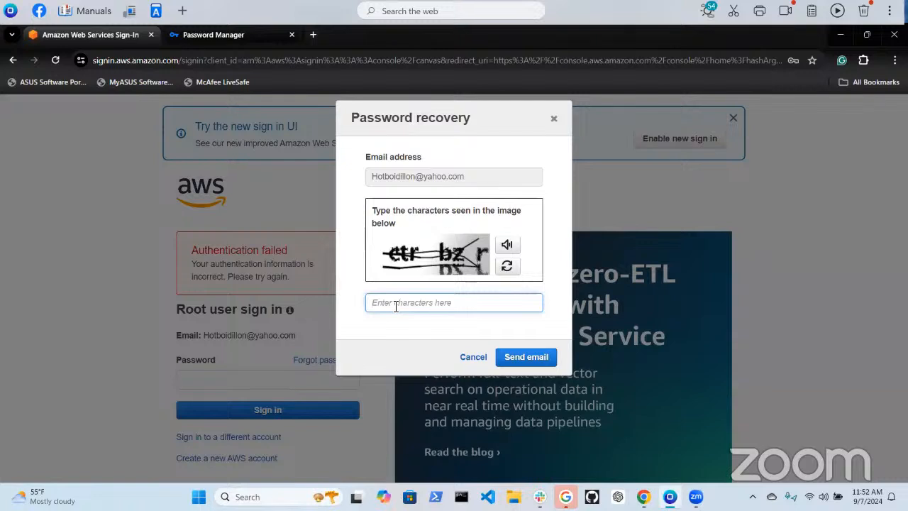
{"action": "type", "text": "C"}
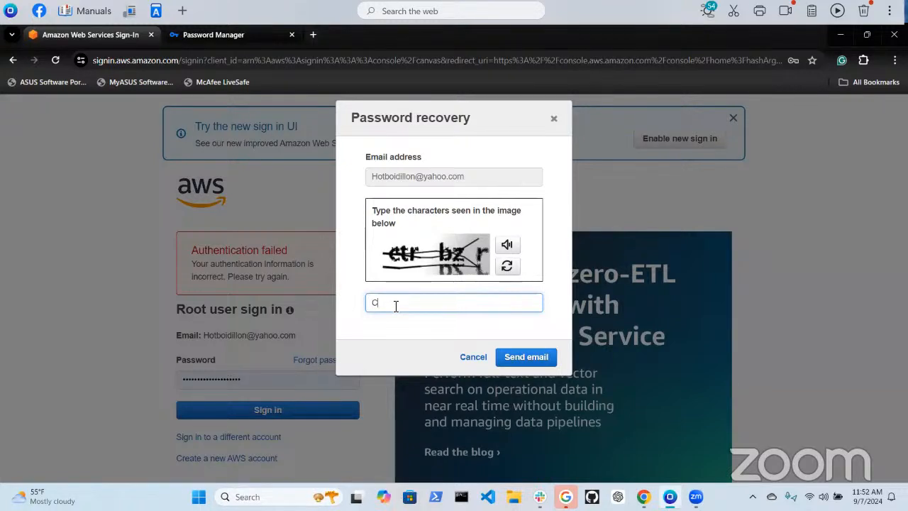
{"action": "left_click", "coordinate": [623, 187]}
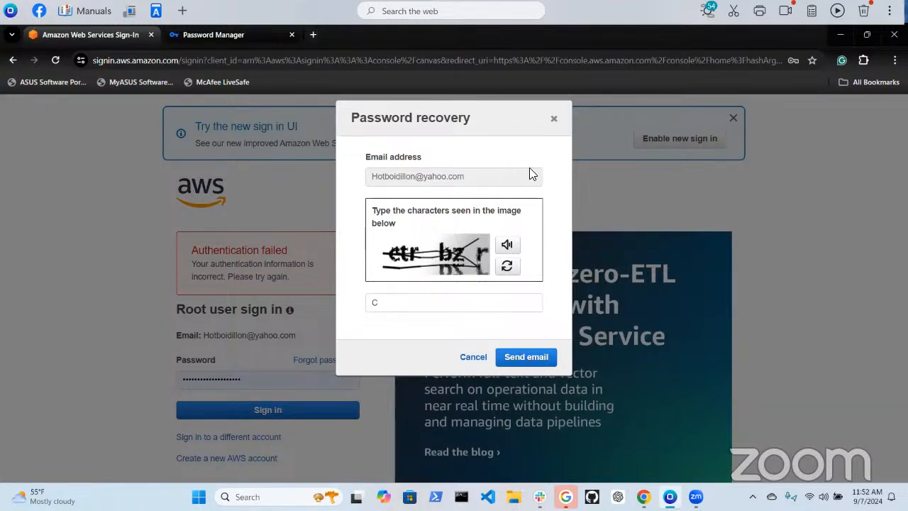
{"action": "left_click", "coordinate": [478, 358]}
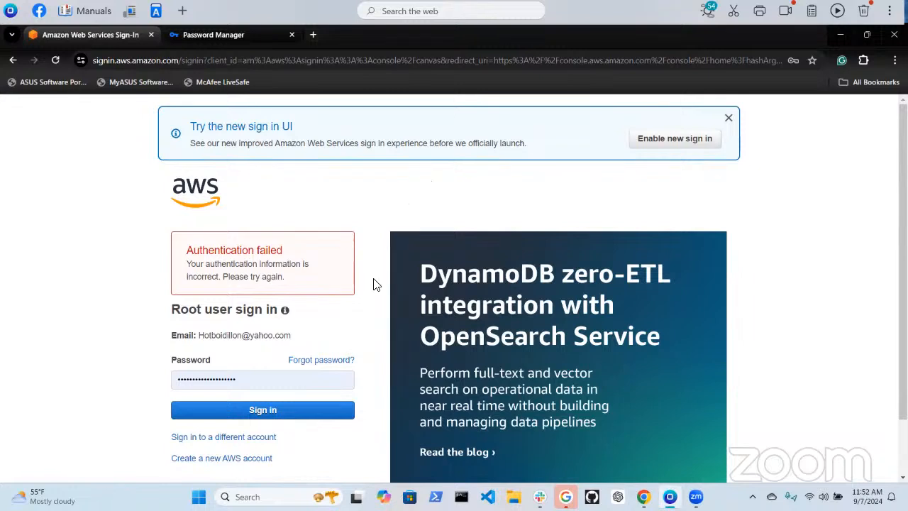
{"action": "left_click", "coordinate": [259, 419]}
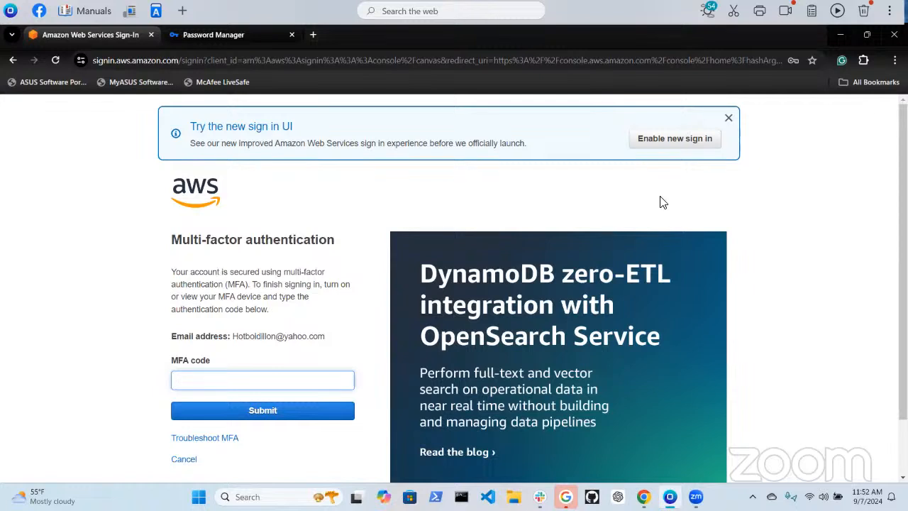
Step: Switch to the Password Manager tab to view saved amazon.com passwords
{"action": "left_click", "coordinate": [203, 34]}
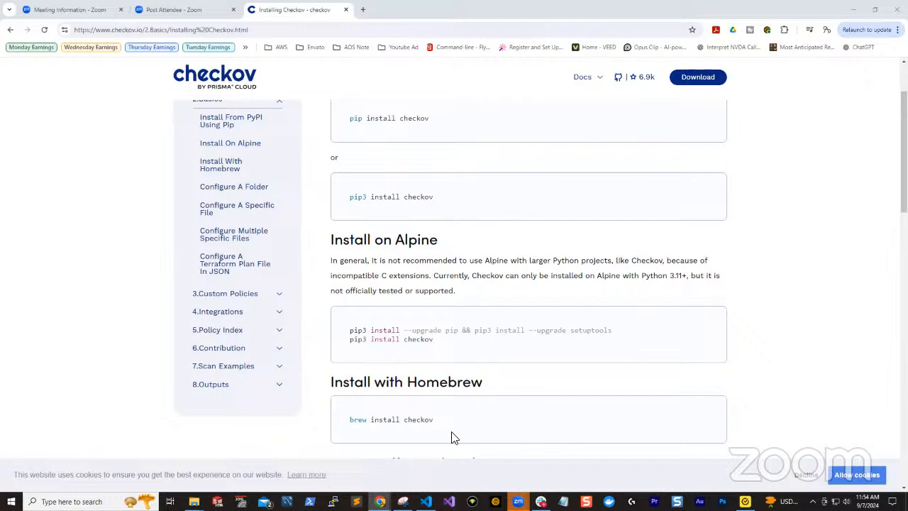
Step: In a new tab, enter 'con' in the address bar to load the Confluence EKS page editor
{"action": "left_click", "coordinate": [363, 10]}
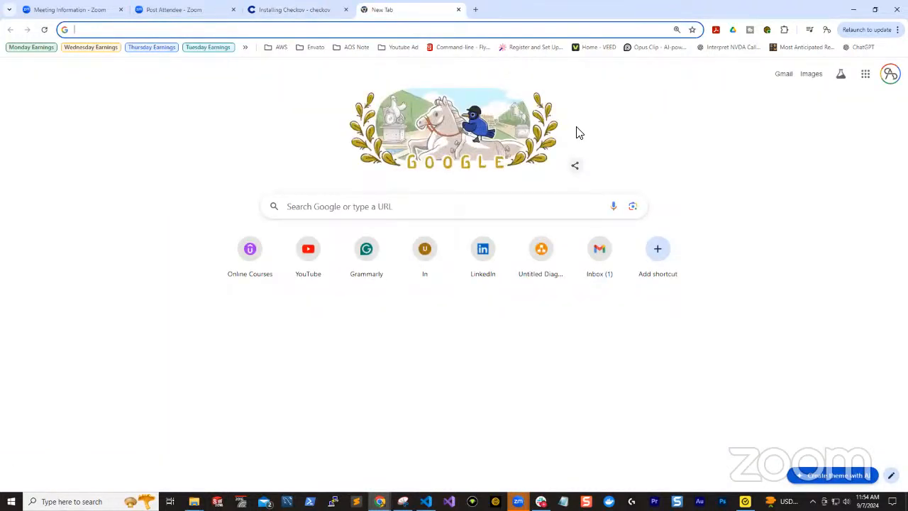
{"action": "type", "text": "con"}
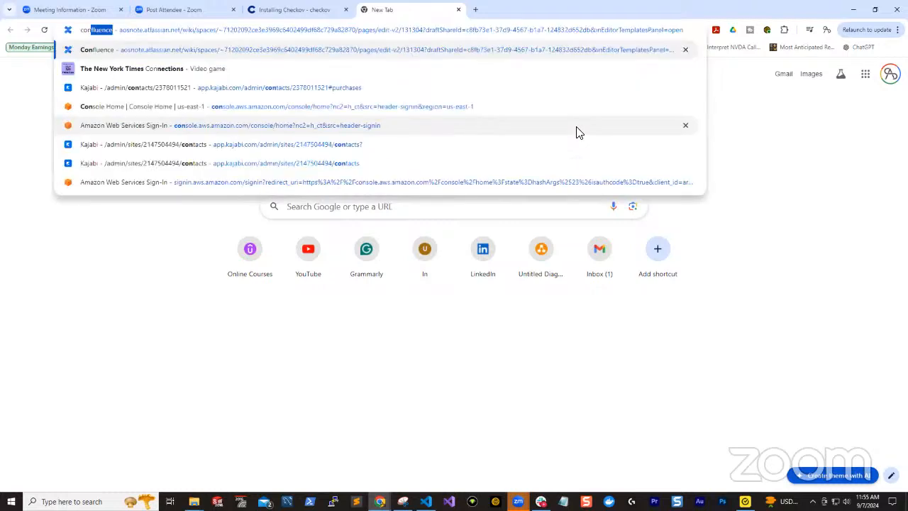
{"action": "key", "text": "Return"}
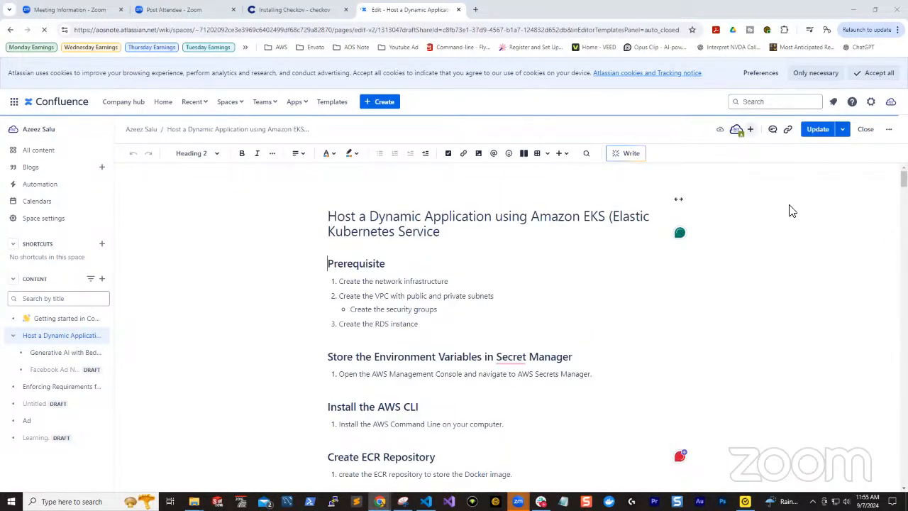
Step: Scroll through the EKS guide's prerequisites and tool installation down to Create Kubernetes Deployment Manifests
{"action": "scroll", "coordinate": [685, 284], "scroll_direction": "down", "scroll_amount": 10}
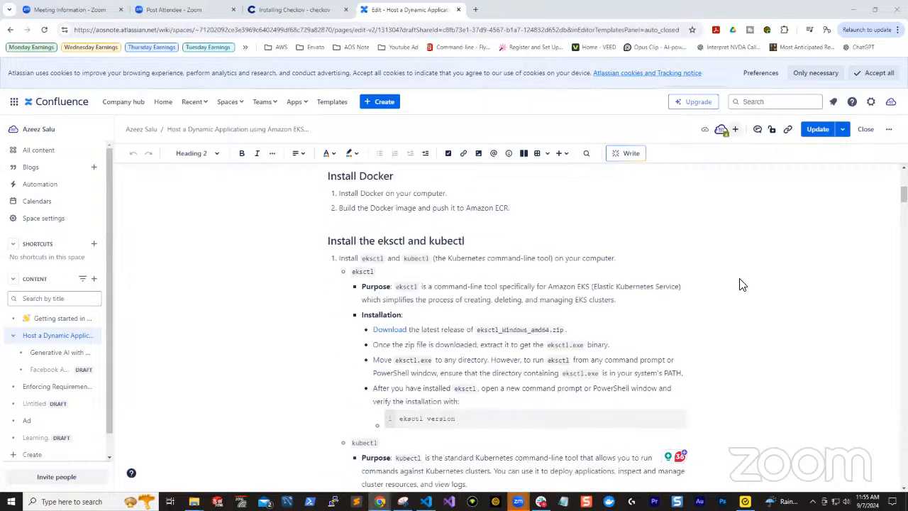
{"action": "scroll", "coordinate": [685, 300], "scroll_direction": "up", "scroll_amount": 10}
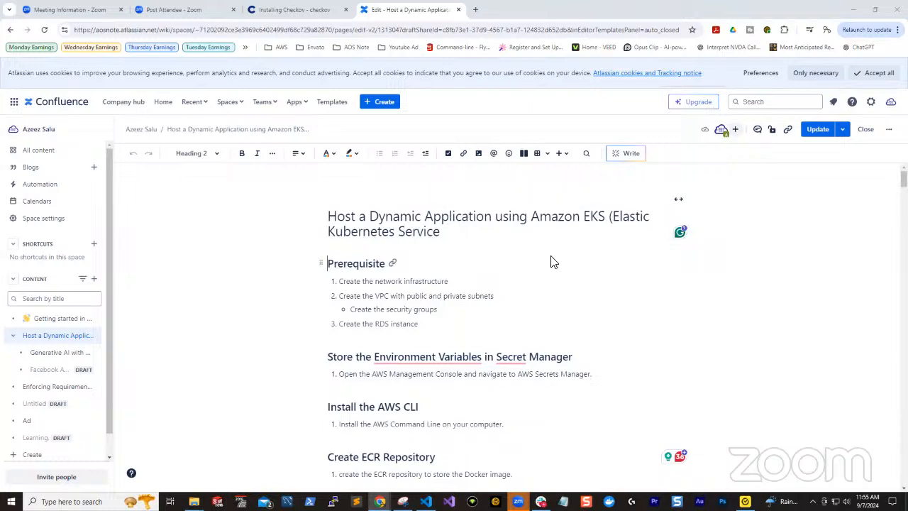
{"action": "scroll", "coordinate": [398, 252], "scroll_direction": "down", "scroll_amount": 1}
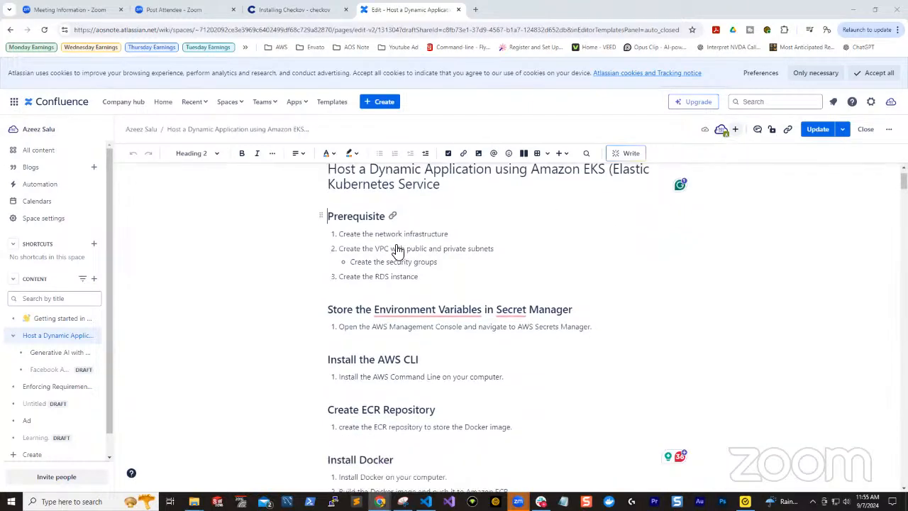
{"action": "scroll", "coordinate": [366, 244], "scroll_direction": "up", "scroll_amount": 1}
{"action": "scroll", "coordinate": [396, 237], "scroll_direction": "down", "scroll_amount": 1}
{"action": "scroll", "coordinate": [406, 254], "scroll_direction": "up", "scroll_amount": 1}
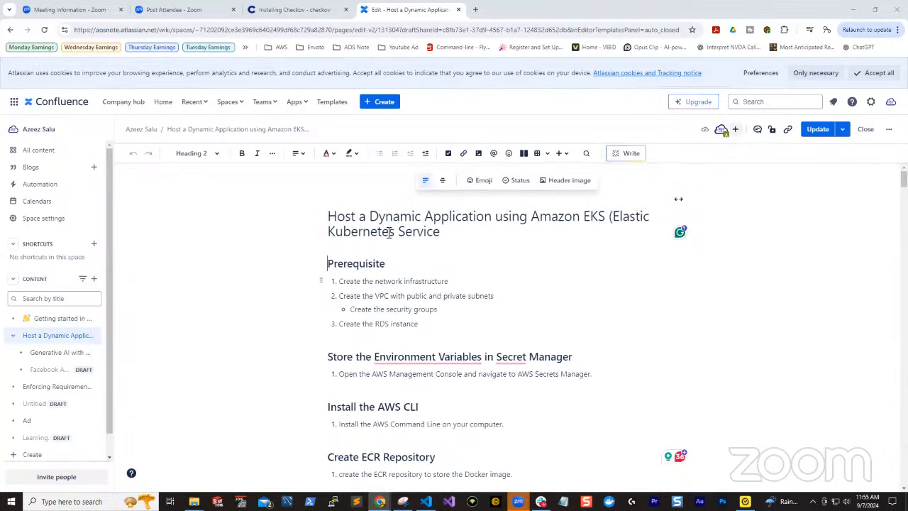
{"action": "scroll", "coordinate": [403, 248], "scroll_direction": "down", "scroll_amount": 3}
{"action": "scroll", "coordinate": [394, 227], "scroll_direction": "up", "scroll_amount": 3}
{"action": "scroll", "coordinate": [397, 234], "scroll_direction": "down", "scroll_amount": 1}
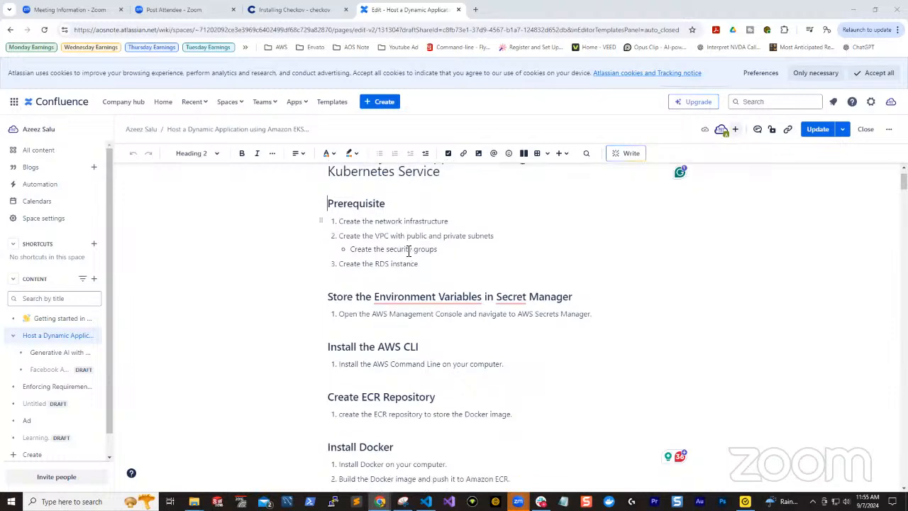
{"action": "scroll", "coordinate": [402, 242], "scroll_direction": "up", "scroll_amount": 2}
{"action": "scroll", "coordinate": [555, 284], "scroll_direction": "down", "scroll_amount": 4}
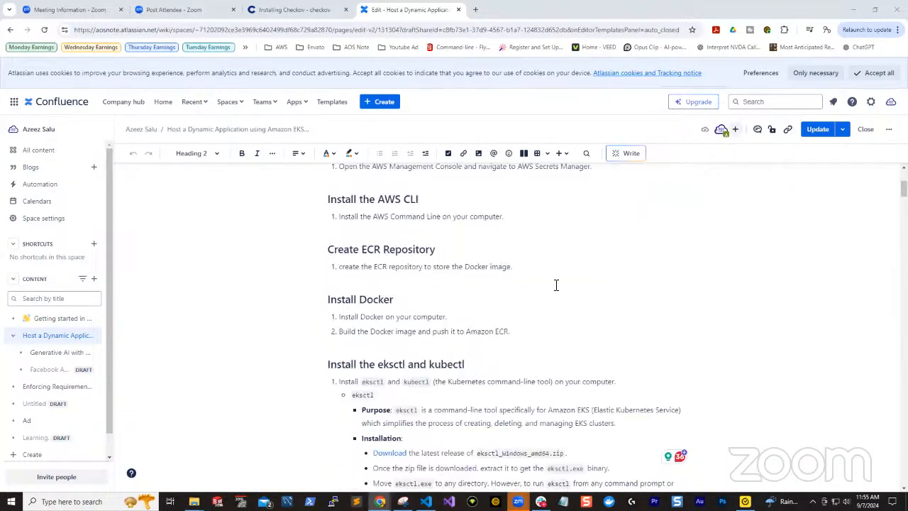
{"action": "scroll", "coordinate": [480, 294], "scroll_direction": "up", "scroll_amount": 4}
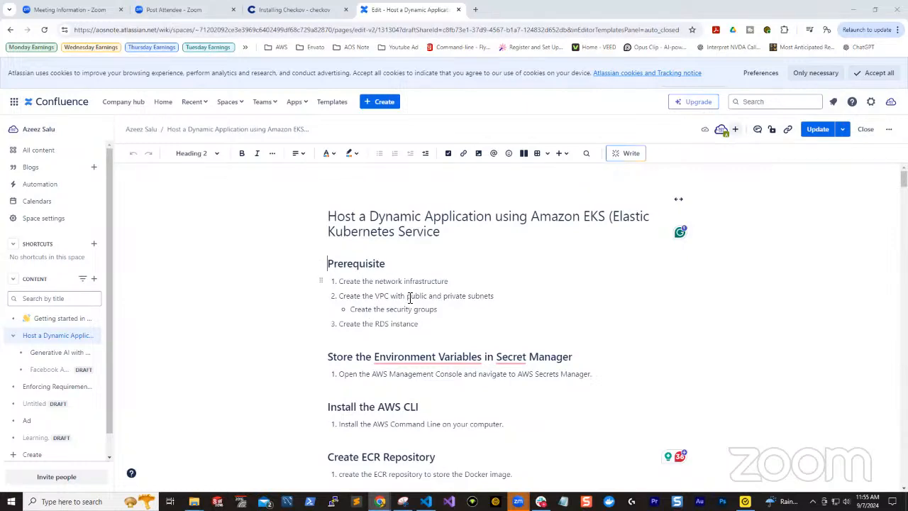
{"action": "scroll", "coordinate": [409, 298], "scroll_direction": "down", "scroll_amount": 1}
{"action": "scroll", "coordinate": [406, 299], "scroll_direction": "down", "scroll_amount": 10}
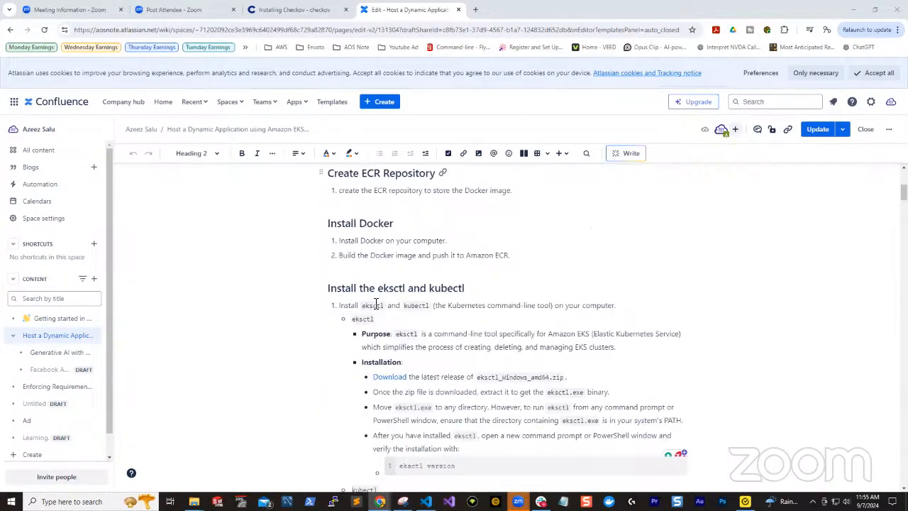
{"action": "scroll", "coordinate": [377, 304], "scroll_direction": "down", "scroll_amount": 6}
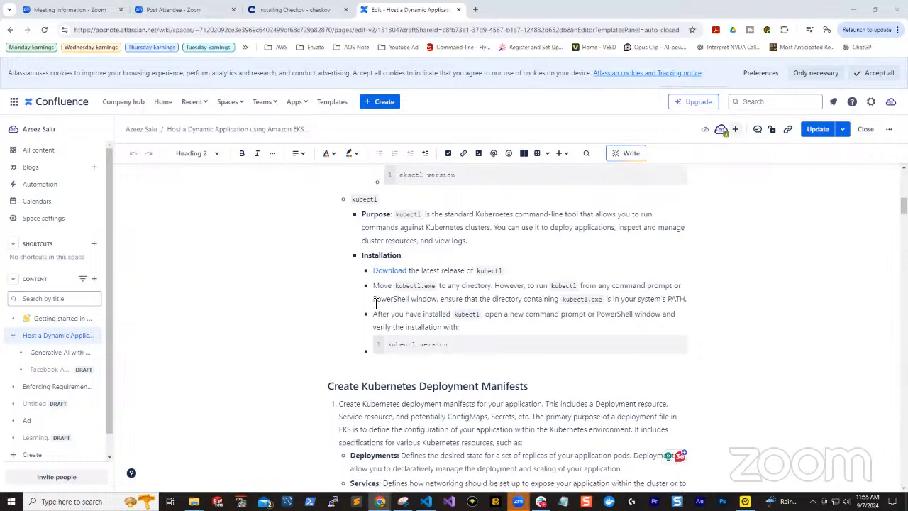
{"action": "scroll", "coordinate": [376, 304], "scroll_direction": "down", "scroll_amount": 2}
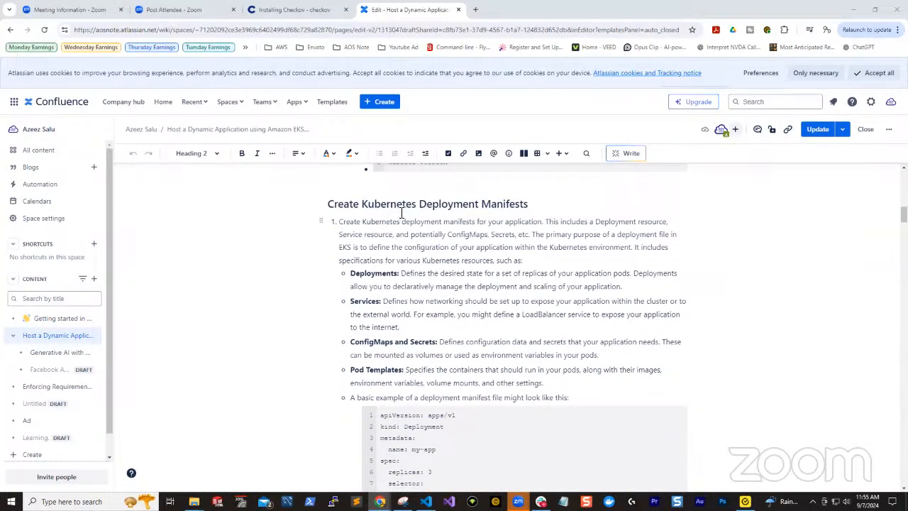
{"action": "scroll", "coordinate": [467, 291], "scroll_direction": "down", "scroll_amount": 8}
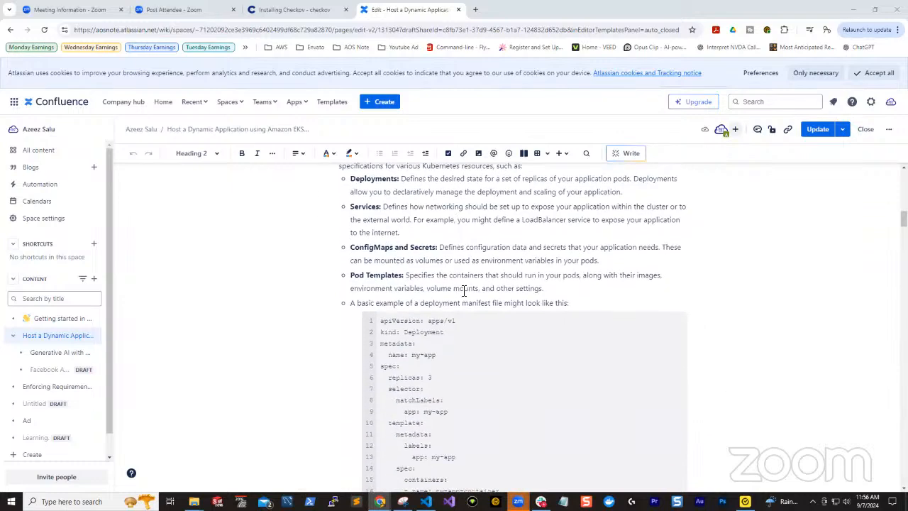
{"action": "scroll", "coordinate": [469, 290], "scroll_direction": "up", "scroll_amount": 4}
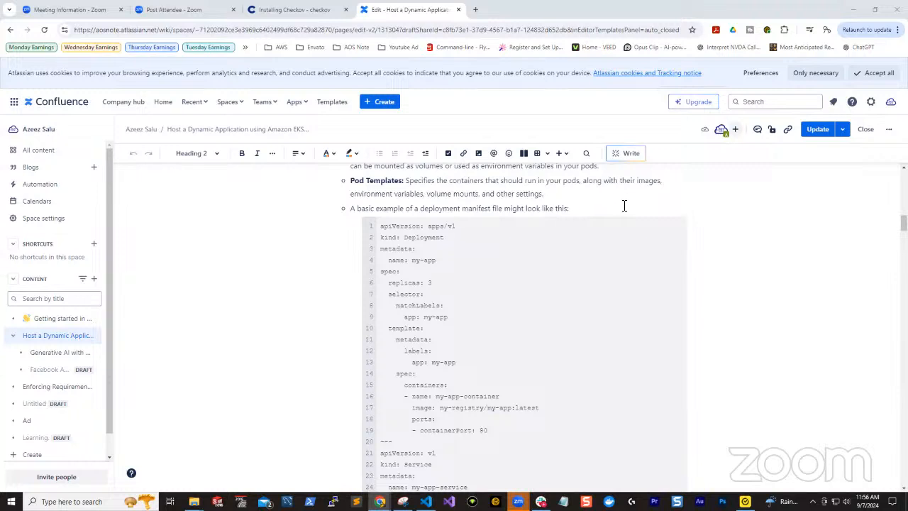
{"action": "scroll", "coordinate": [649, 223], "scroll_direction": "up", "scroll_amount": 1}
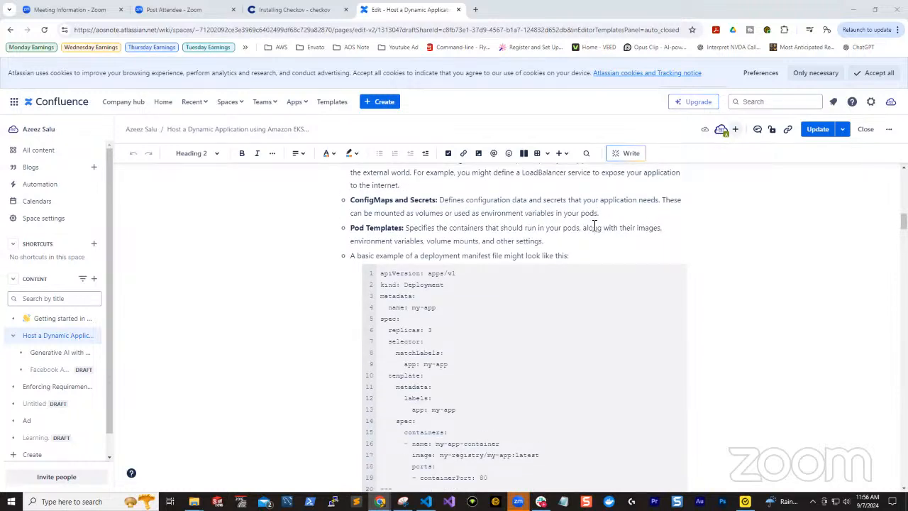
{"action": "scroll", "coordinate": [595, 226], "scroll_direction": "down", "scroll_amount": 2}
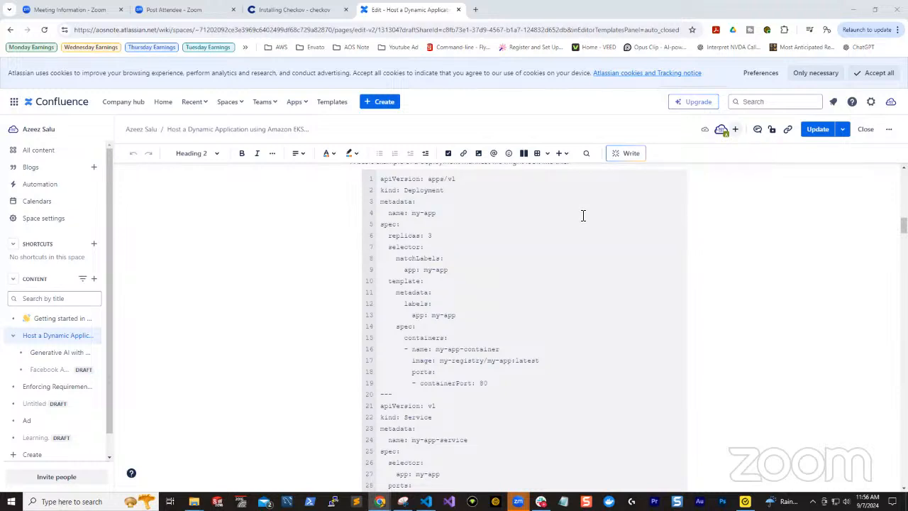
{"action": "scroll", "coordinate": [583, 215], "scroll_direction": "down", "scroll_amount": 4}
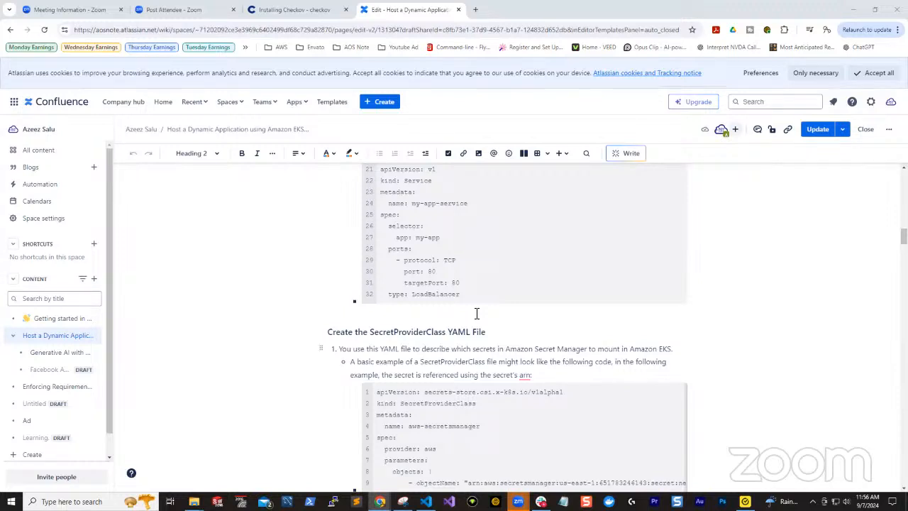
{"action": "scroll", "coordinate": [477, 313], "scroll_direction": "down", "scroll_amount": 1}
{"action": "scroll", "coordinate": [476, 315], "scroll_direction": "up", "scroll_amount": 2}
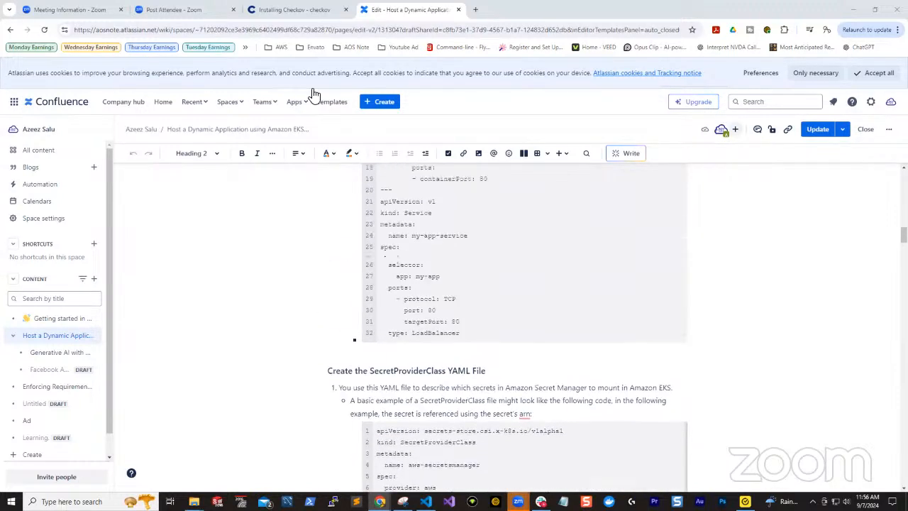
{"action": "scroll", "coordinate": [481, 305], "scroll_direction": "down", "scroll_amount": 2}
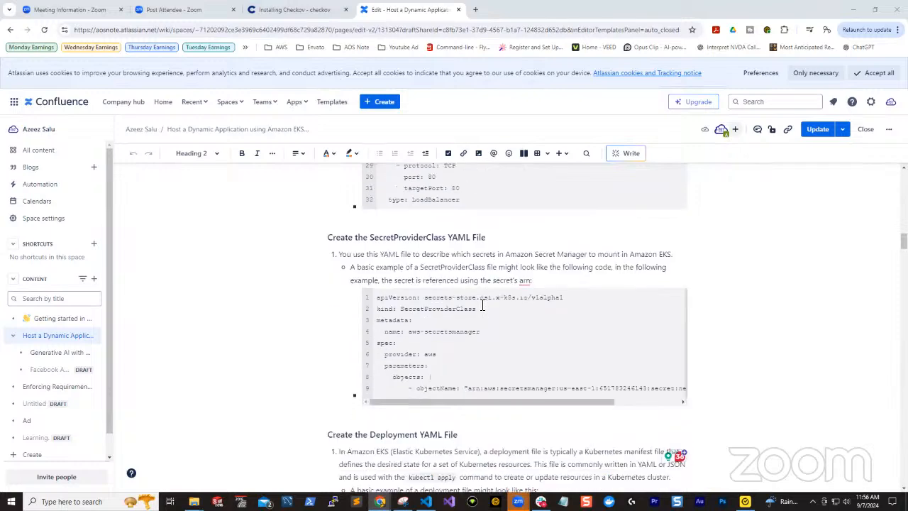
{"action": "scroll", "coordinate": [471, 284], "scroll_direction": "down", "scroll_amount": 3}
{"action": "scroll", "coordinate": [470, 285], "scroll_direction": "up", "scroll_amount": 3}
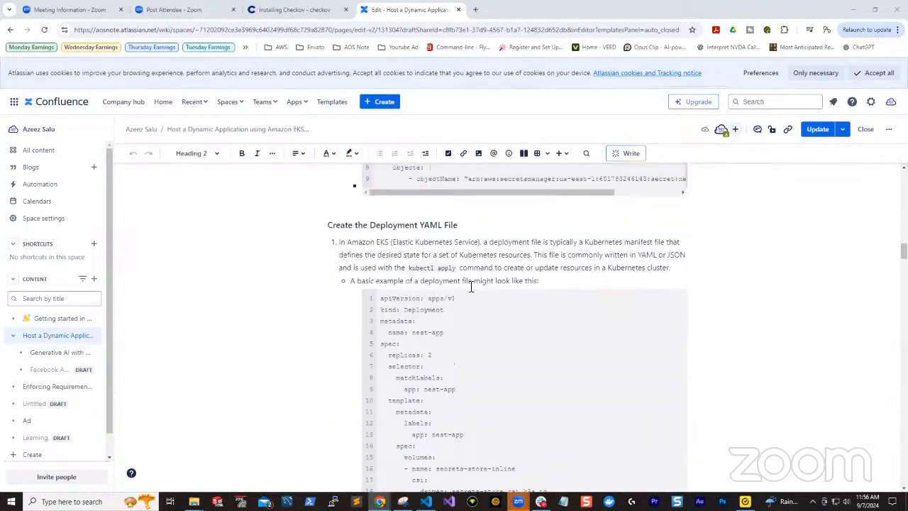
{"action": "scroll", "coordinate": [454, 263], "scroll_direction": "down", "scroll_amount": 5}
{"action": "scroll", "coordinate": [440, 241], "scroll_direction": "up", "scroll_amount": 5}
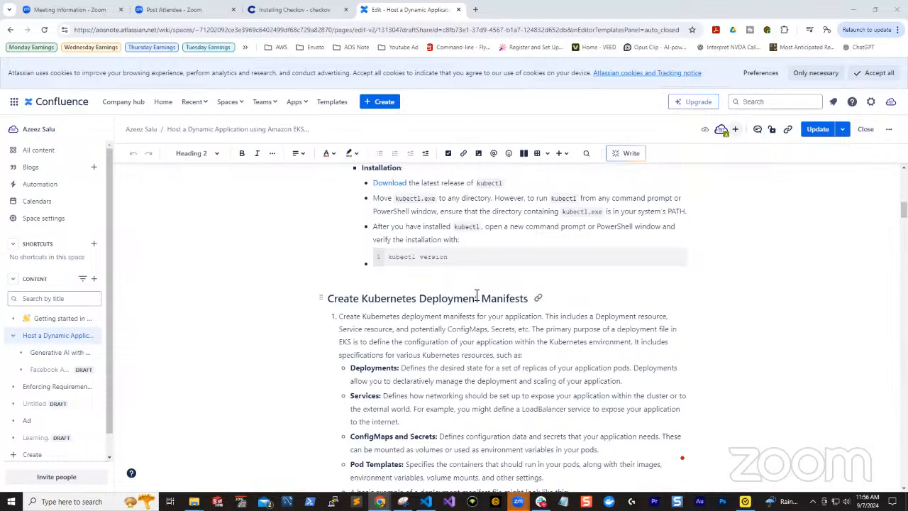
{"action": "scroll", "coordinate": [477, 296], "scroll_direction": "down", "scroll_amount": 2}
{"action": "scroll", "coordinate": [425, 277], "scroll_direction": "up", "scroll_amount": 2}
{"action": "scroll", "coordinate": [467, 260], "scroll_direction": "up", "scroll_amount": 5}
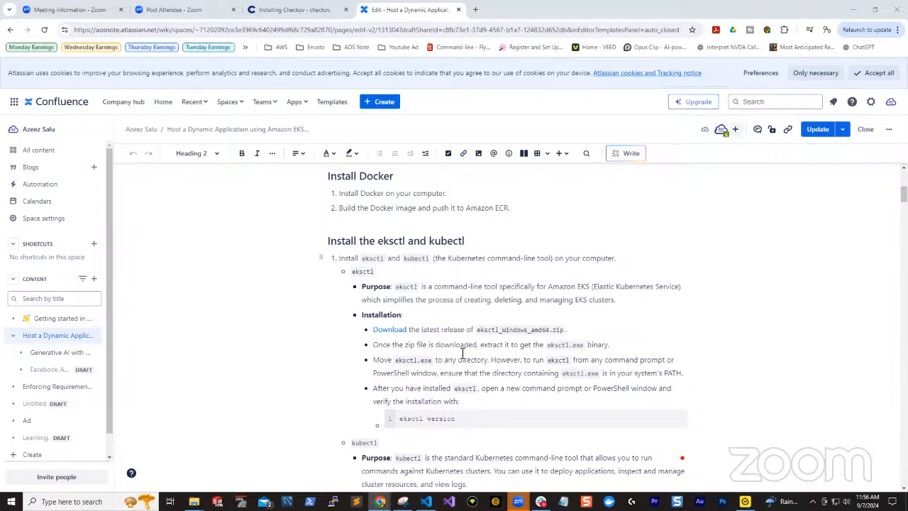
{"action": "scroll", "coordinate": [492, 390], "scroll_direction": "down", "scroll_amount": 3}
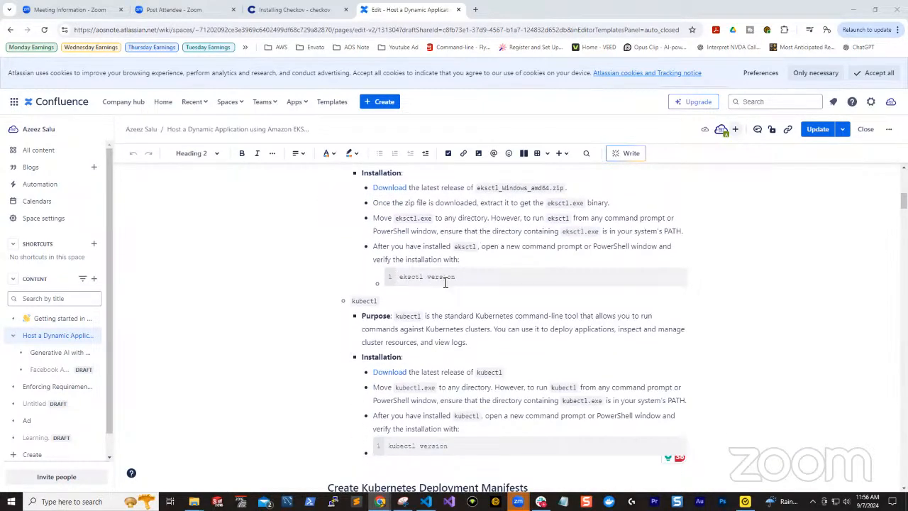
{"action": "scroll", "coordinate": [446, 282], "scroll_direction": "down", "scroll_amount": 1}
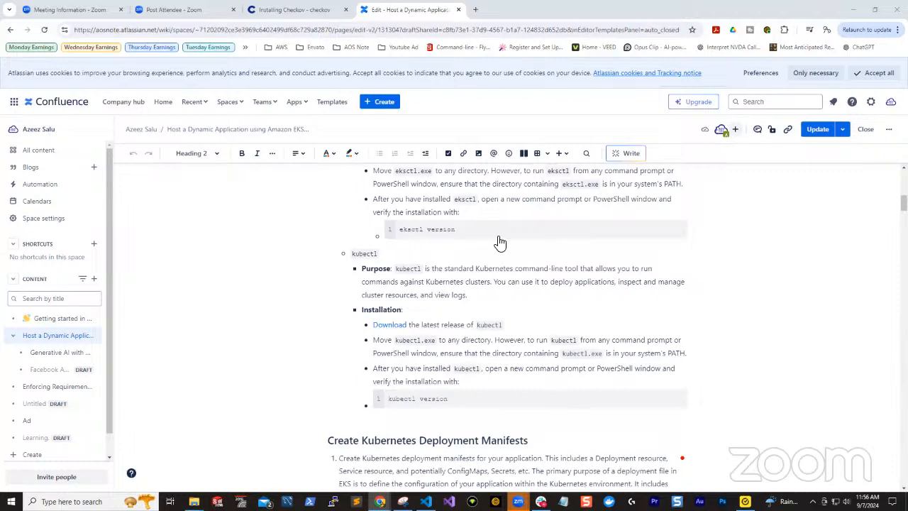
{"action": "scroll", "coordinate": [499, 241], "scroll_direction": "down", "scroll_amount": 3}
{"action": "scroll", "coordinate": [436, 253], "scroll_direction": "down", "scroll_amount": 8}
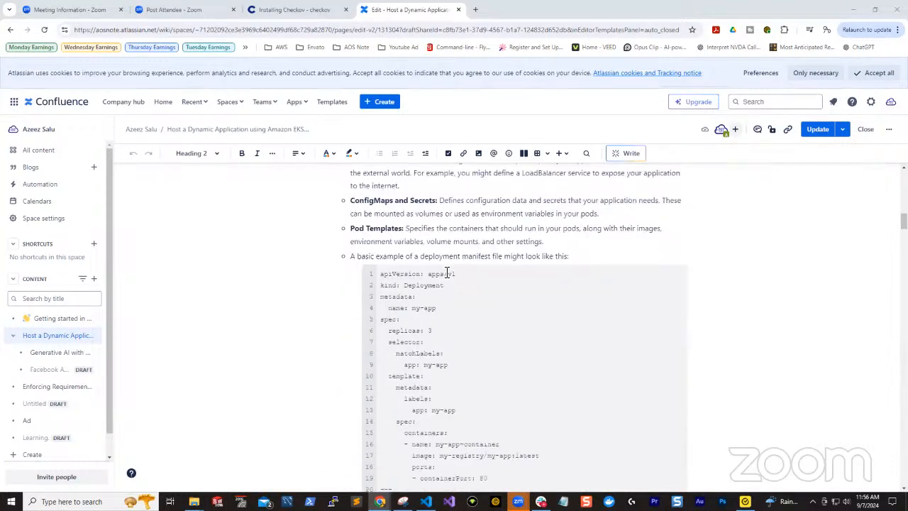
{"action": "scroll", "coordinate": [476, 344], "scroll_direction": "up", "scroll_amount": 3}
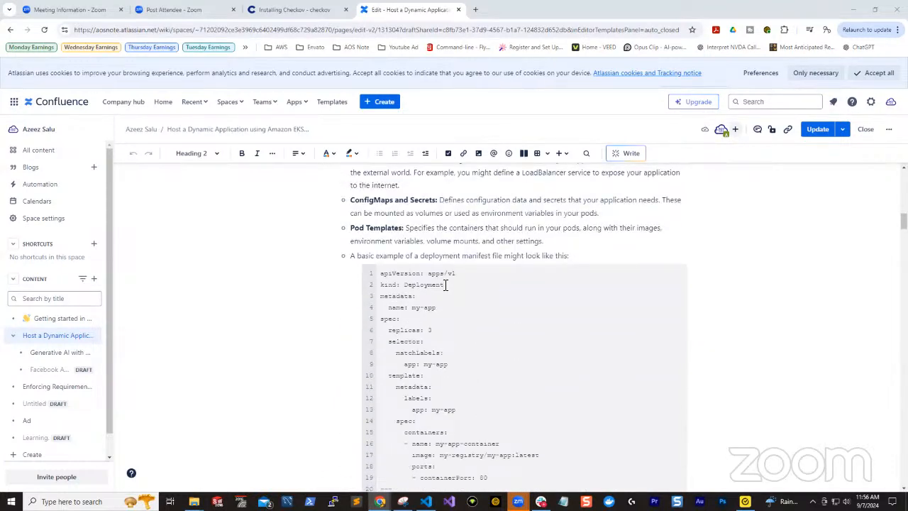
{"action": "scroll", "coordinate": [478, 385], "scroll_direction": "down", "scroll_amount": 2}
{"action": "scroll", "coordinate": [450, 318], "scroll_direction": "up", "scroll_amount": 6}
{"action": "scroll", "coordinate": [462, 352], "scroll_direction": "up", "scroll_amount": 5}
{"action": "scroll", "coordinate": [446, 305], "scroll_direction": "down", "scroll_amount": 3}
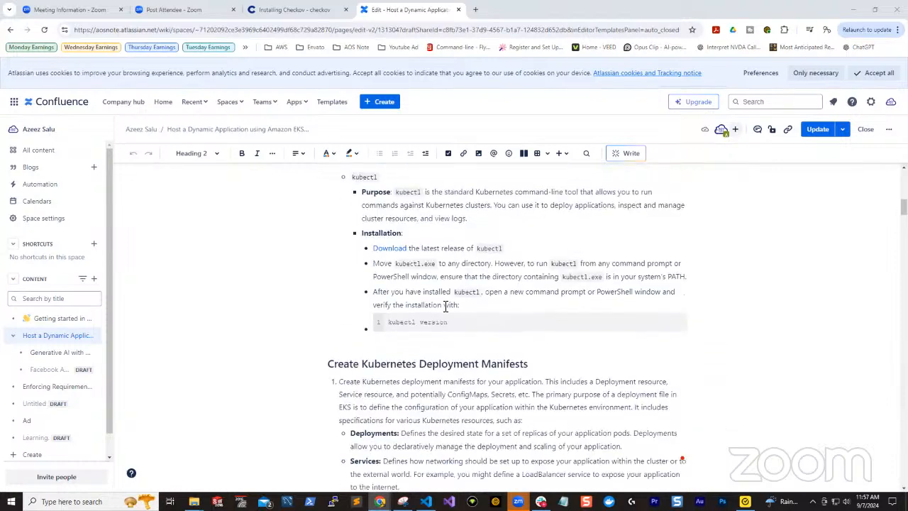
{"action": "scroll", "coordinate": [431, 307], "scroll_direction": "down", "scroll_amount": 9}
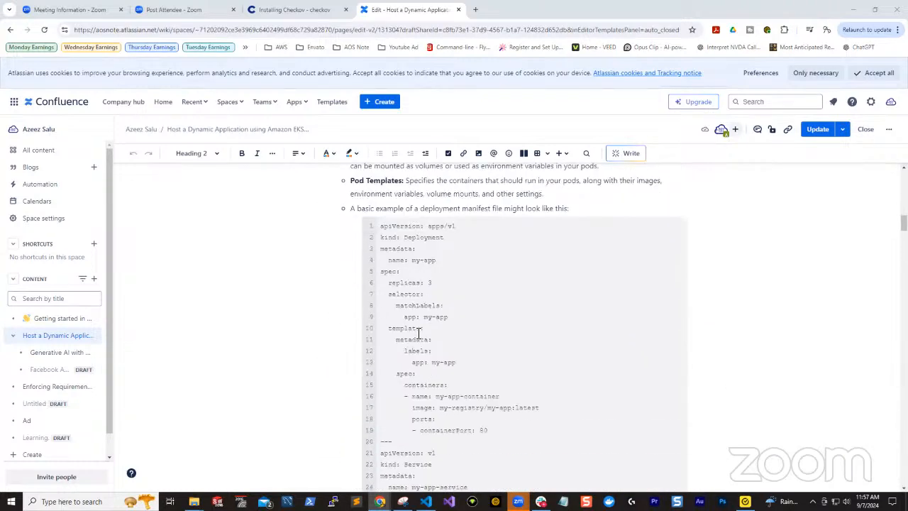
{"action": "scroll", "coordinate": [430, 275], "scroll_direction": "down", "scroll_amount": 6}
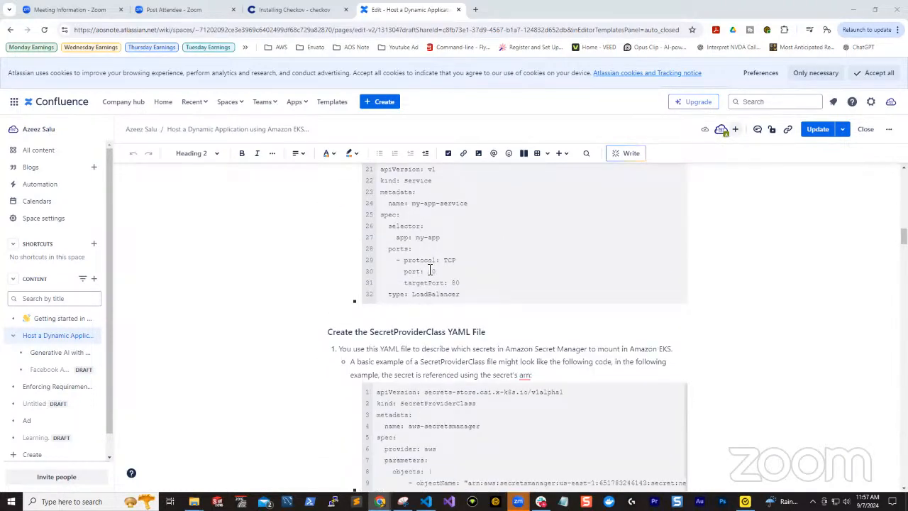
{"action": "scroll", "coordinate": [430, 270], "scroll_direction": "down", "scroll_amount": 12}
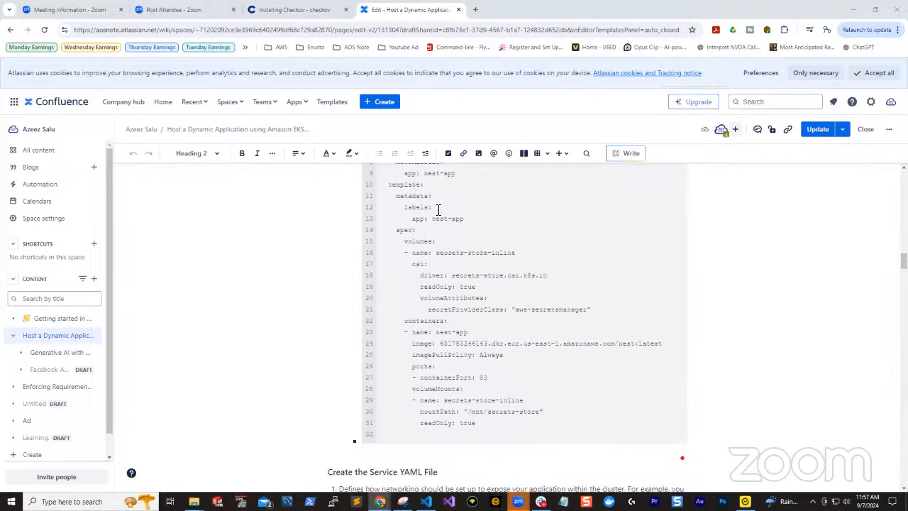
{"action": "scroll", "coordinate": [439, 209], "scroll_direction": "down", "scroll_amount": 8}
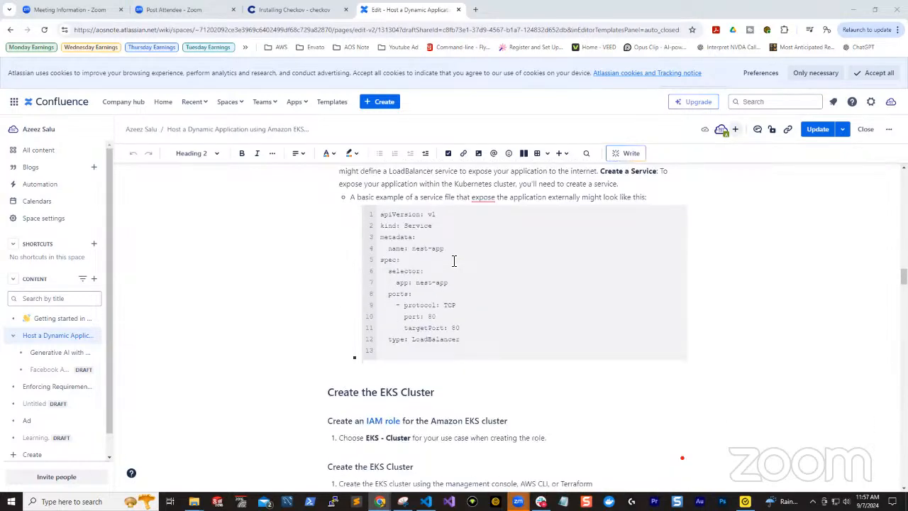
{"action": "scroll", "coordinate": [479, 257], "scroll_direction": "up", "scroll_amount": 2}
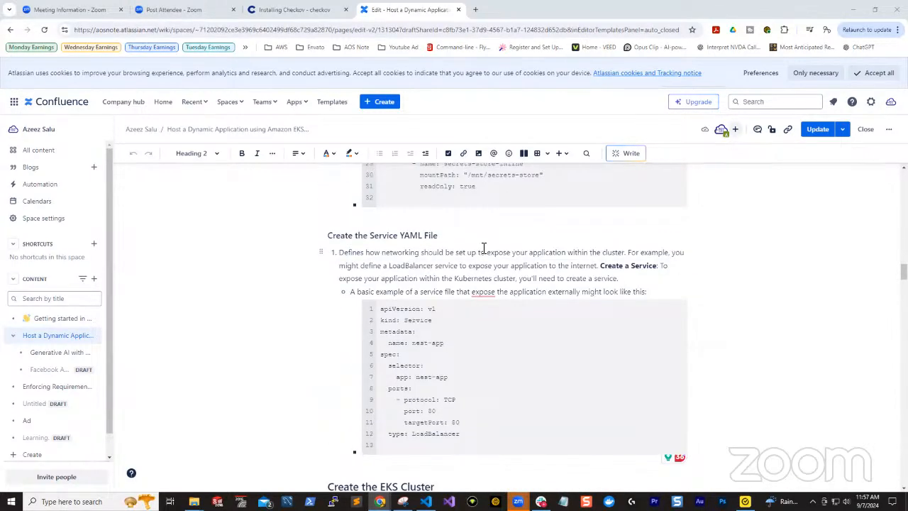
{"action": "scroll", "coordinate": [486, 255], "scroll_direction": "down", "scroll_amount": 11}
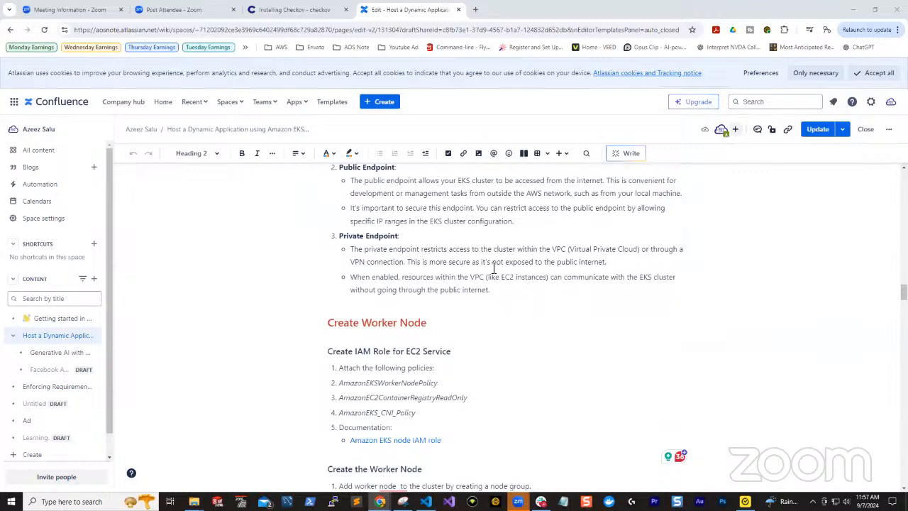
{"action": "scroll", "coordinate": [530, 298], "scroll_direction": "down", "scroll_amount": 5}
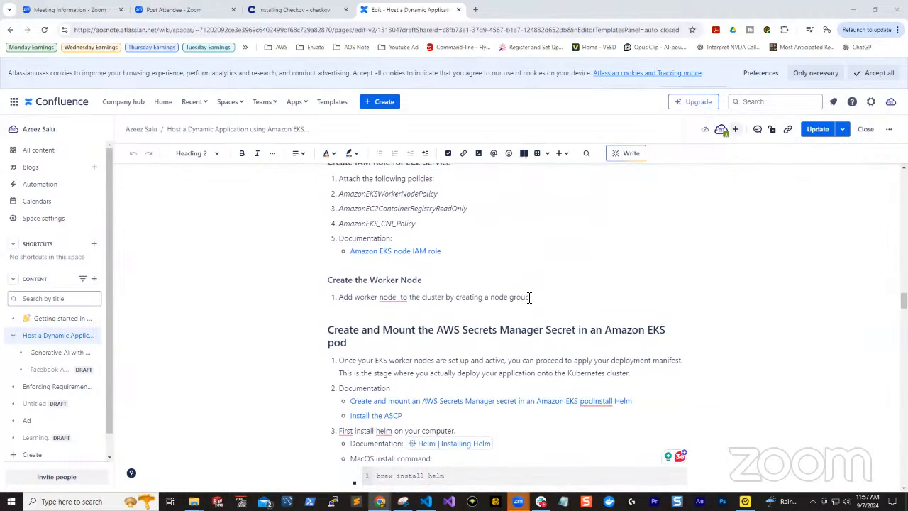
{"action": "scroll", "coordinate": [529, 298], "scroll_direction": "up", "scroll_amount": 1}
{"action": "scroll", "coordinate": [486, 262], "scroll_direction": "down", "scroll_amount": 1}
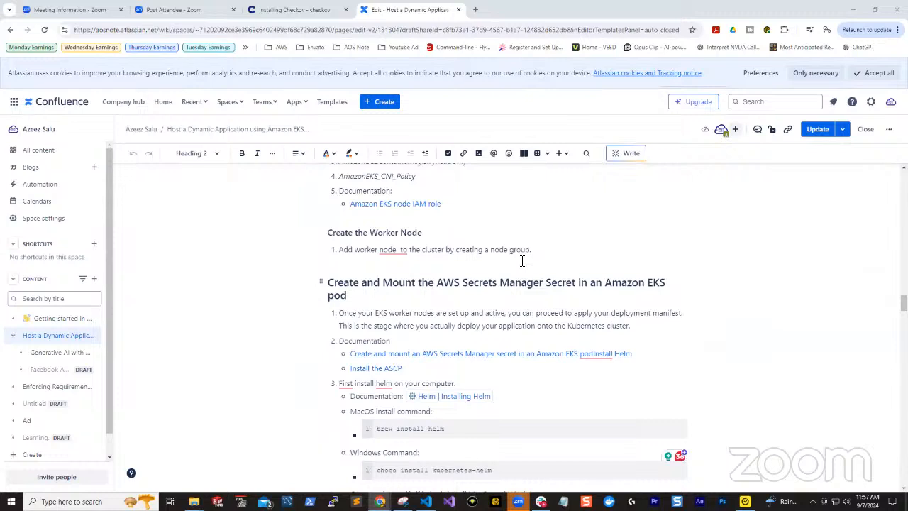
{"action": "scroll", "coordinate": [522, 264], "scroll_direction": "up", "scroll_amount": 2}
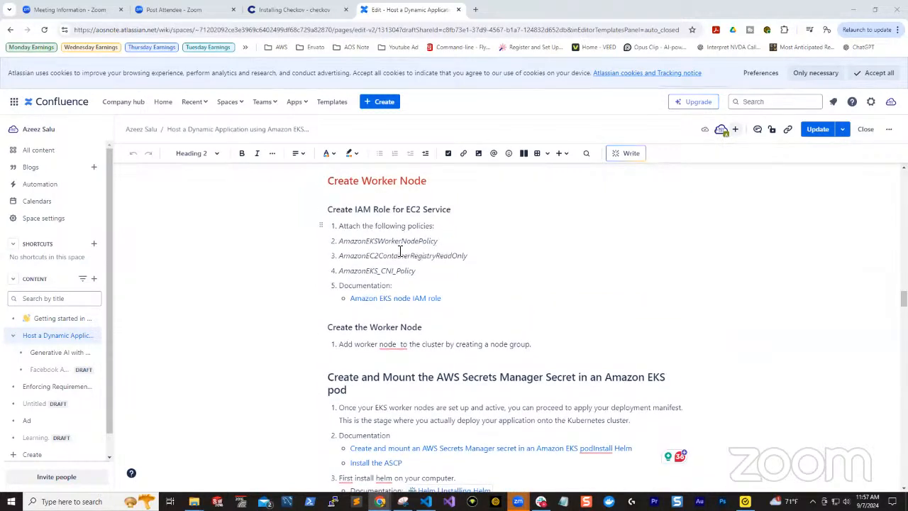
{"action": "scroll", "coordinate": [411, 210], "scroll_direction": "up", "scroll_amount": 1}
{"action": "scroll", "coordinate": [410, 210], "scroll_direction": "up", "scroll_amount": 15}
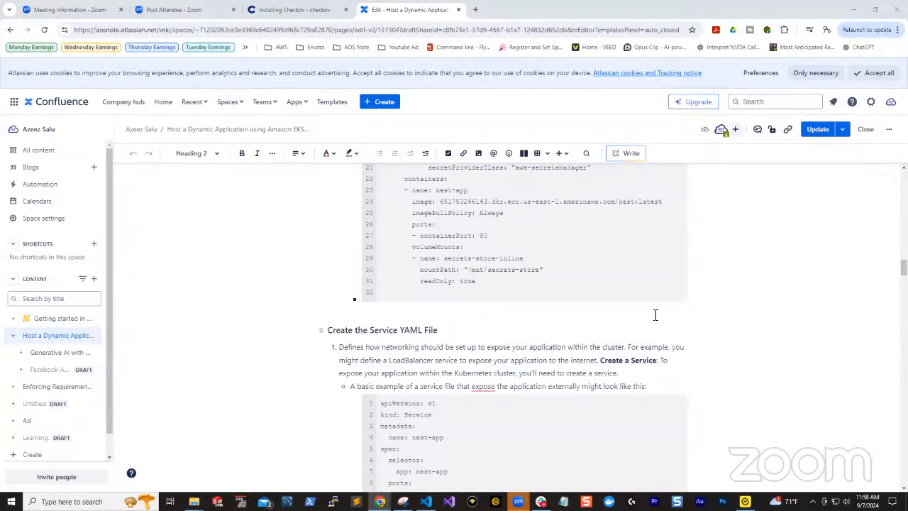
{"action": "scroll", "coordinate": [654, 313], "scroll_direction": "down", "scroll_amount": 2}
{"action": "scroll", "coordinate": [654, 273], "scroll_direction": "up", "scroll_amount": 2}
{"action": "scroll", "coordinate": [654, 273], "scroll_direction": "up", "scroll_amount": 10}
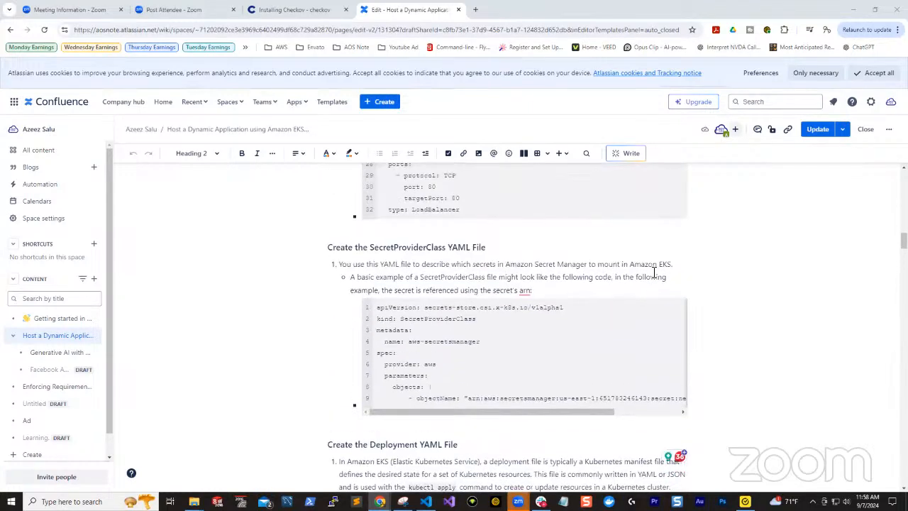
{"action": "scroll", "coordinate": [654, 272], "scroll_direction": "up", "scroll_amount": 10}
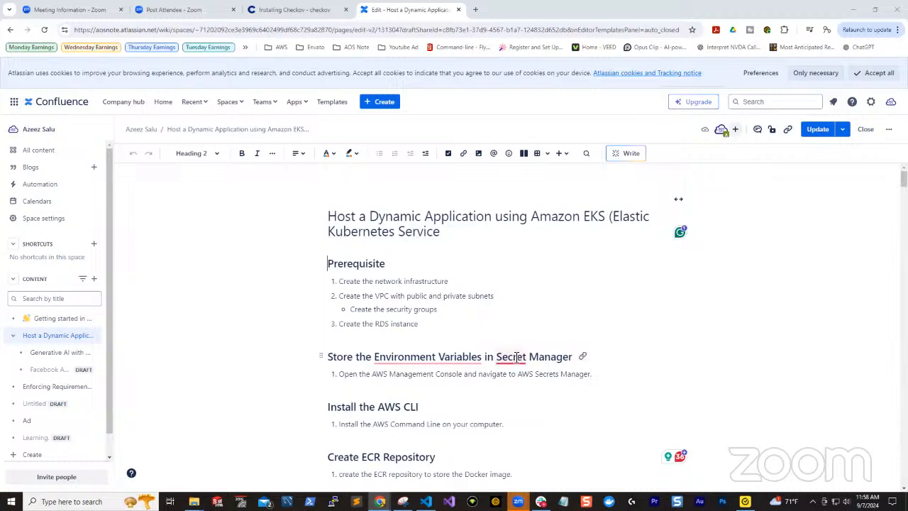
{"action": "mouse_move", "coordinate": [518, 353]}
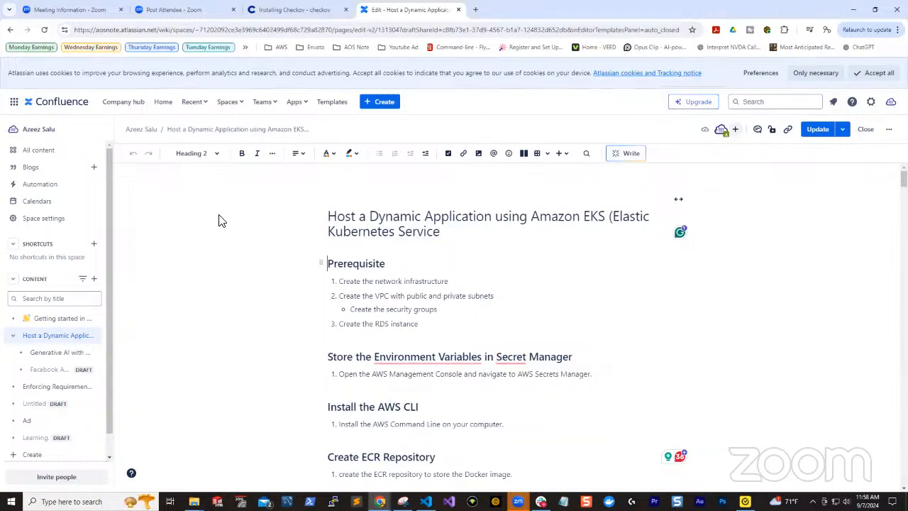
{"action": "mouse_move", "coordinate": [436, 232]}
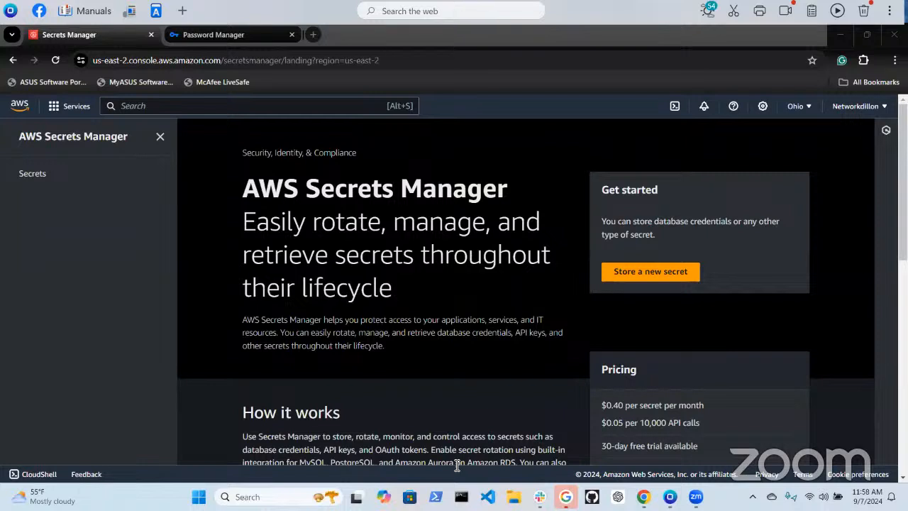
Step: Search 'eks' in the console search bar and open Elastic Kubernetes Service
{"action": "left_click", "coordinate": [134, 108]}
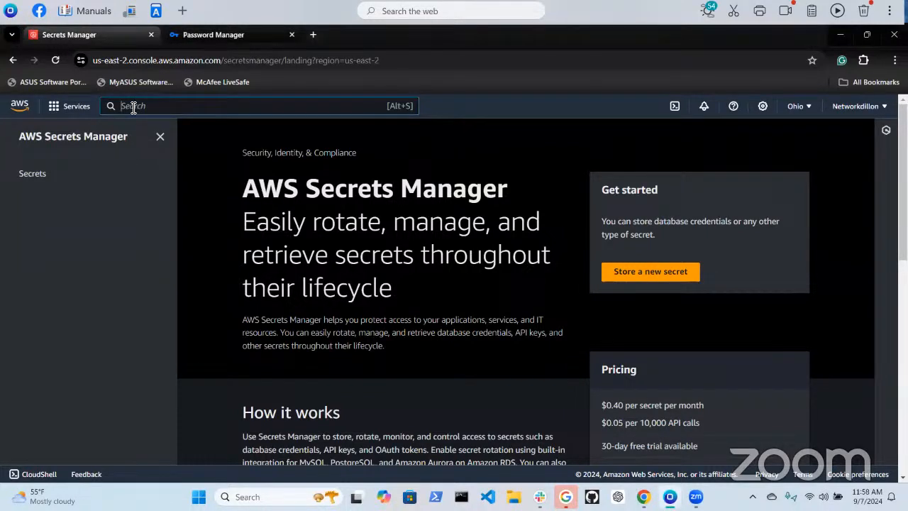
{"action": "type", "text": "cu"}
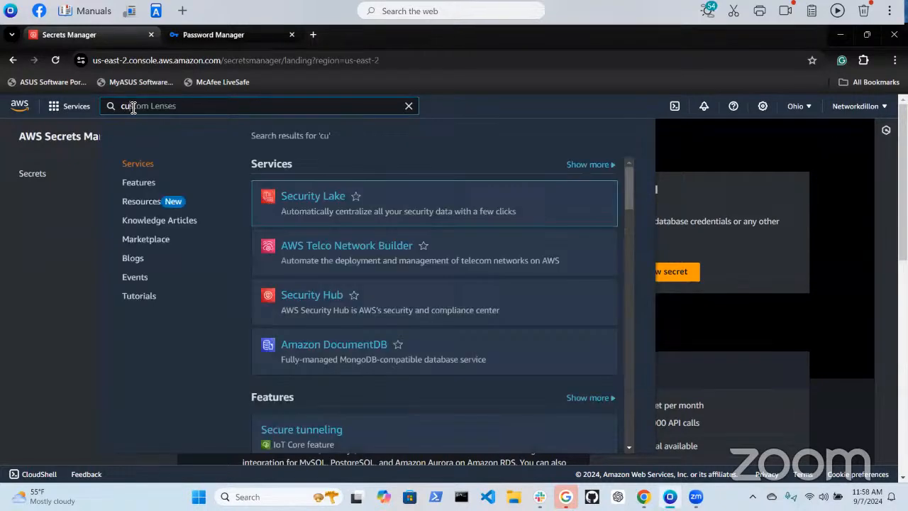
{"action": "type", "text": "l"}
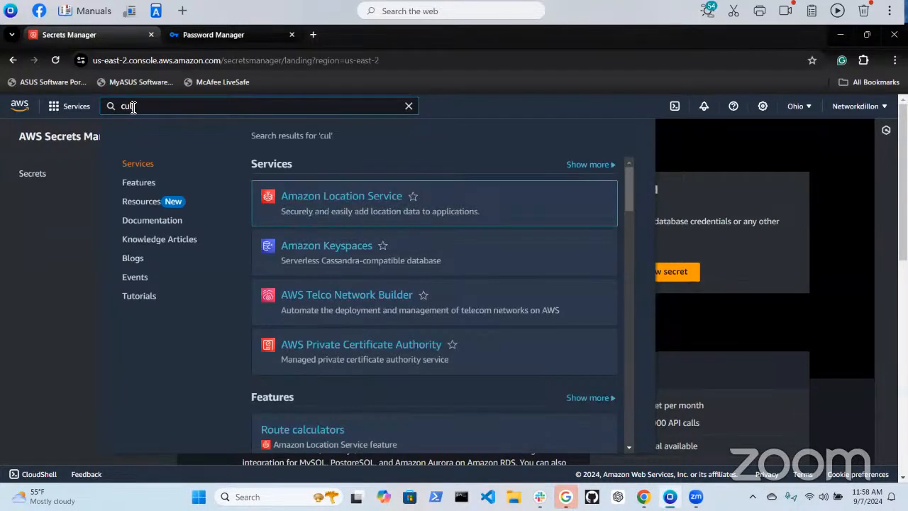
{"action": "key", "text": "BackSpace"}
{"action": "key", "text": "BackSpace"}
{"action": "key", "text": "BackSpace"}
{"action": "type", "text": "e"}
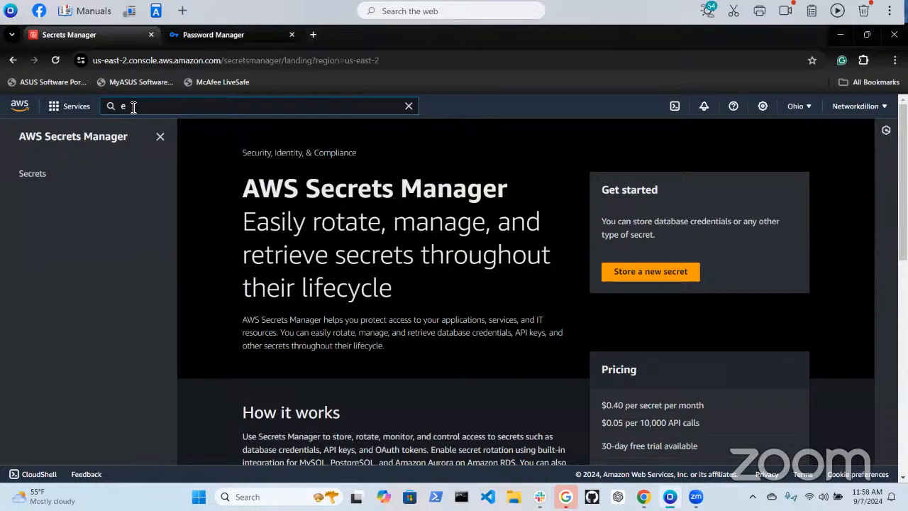
{"action": "type", "text": "ks"}
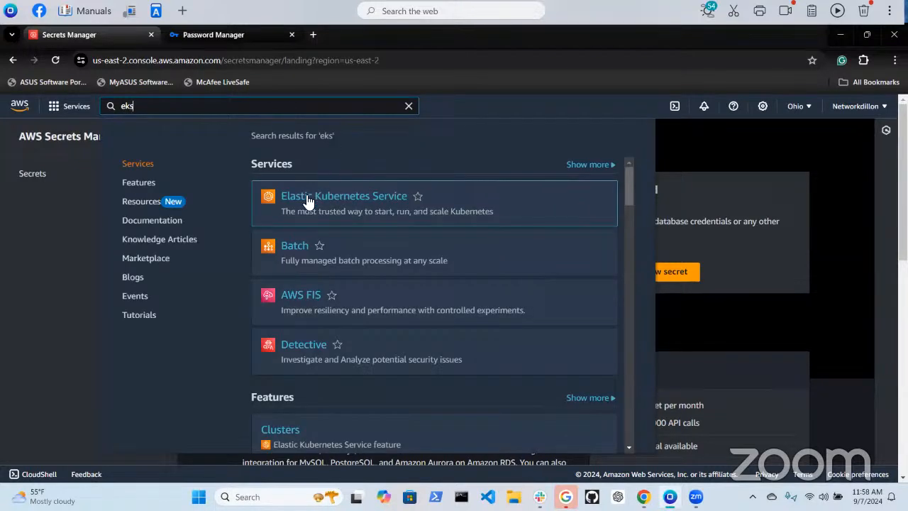
{"action": "left_click", "coordinate": [305, 196]}
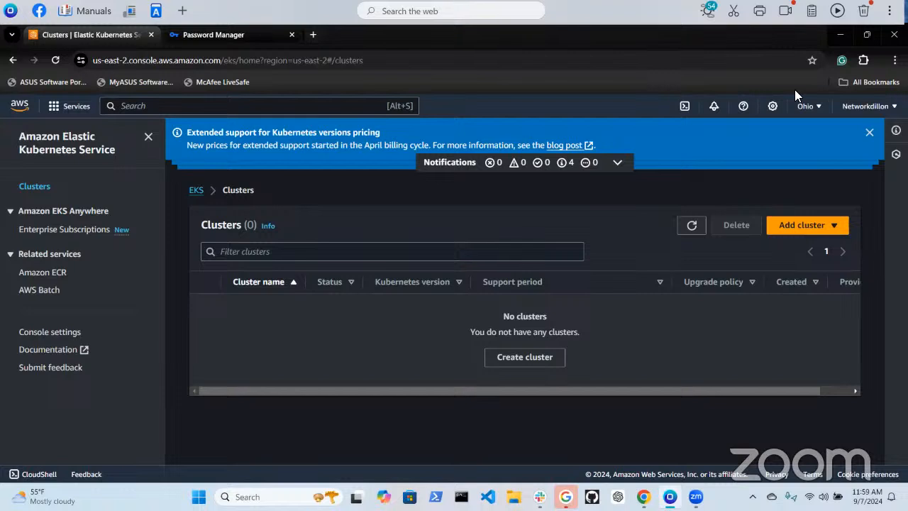
Step: Switch the region to US East (N. Virginia) and open rentzone-cluster
{"action": "left_click", "coordinate": [816, 106]}
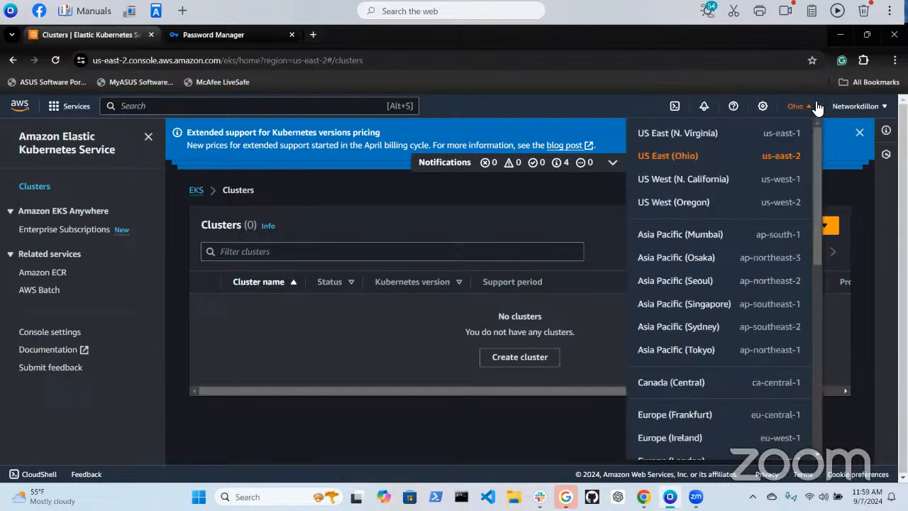
{"action": "left_click", "coordinate": [774, 131]}
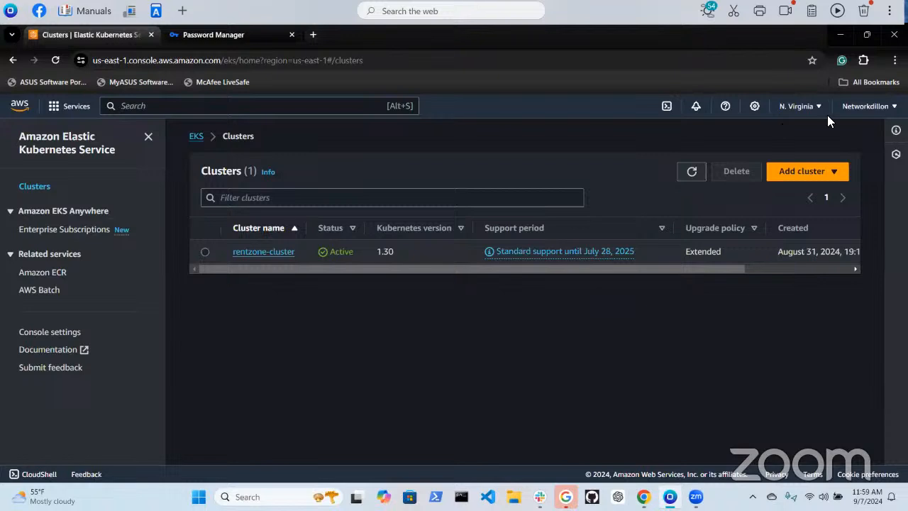
{"action": "left_click", "coordinate": [245, 252]}
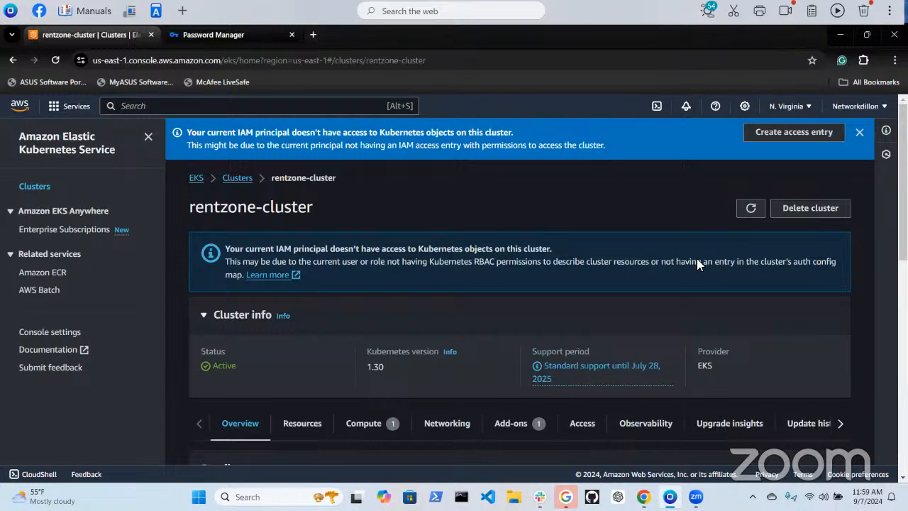
Step: Review rentzone-cluster's overview, Networking and Compute tabs
{"action": "scroll", "coordinate": [699, 264], "scroll_direction": "down", "scroll_amount": 3}
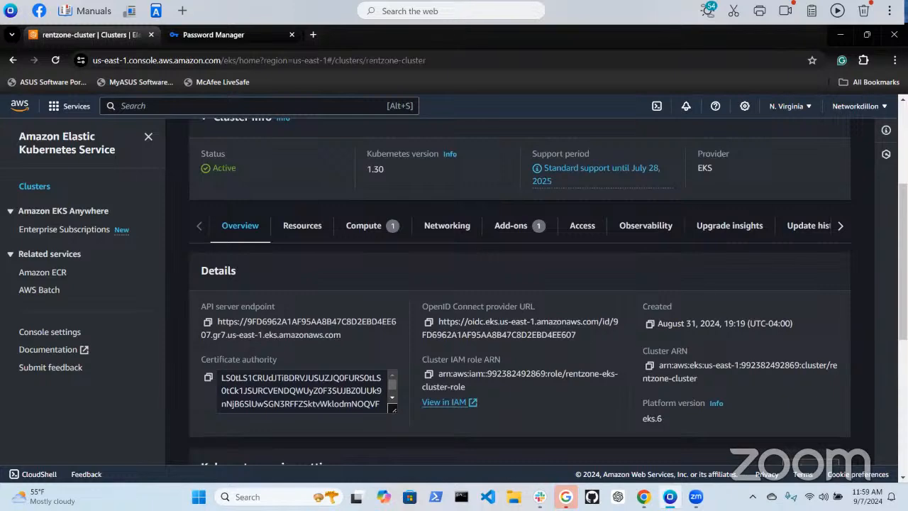
{"action": "scroll", "coordinate": [520, 291], "scroll_direction": "down", "scroll_amount": 3}
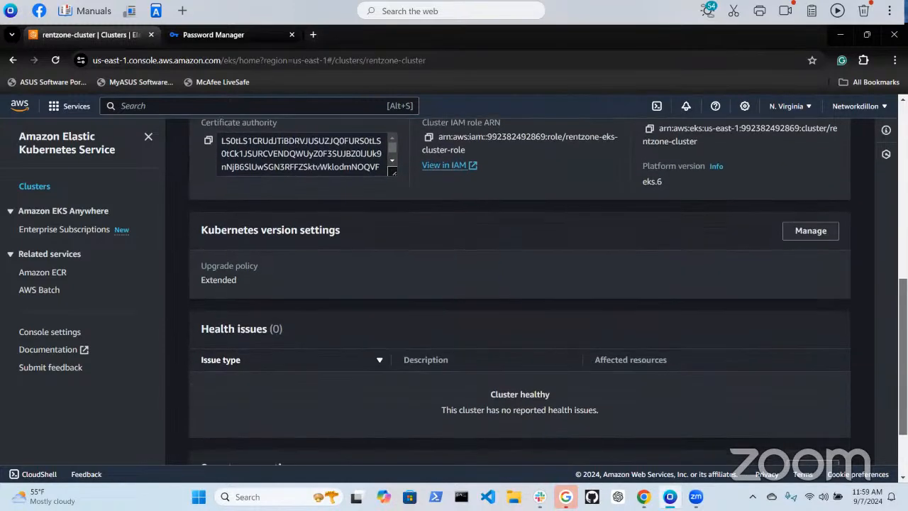
{"action": "scroll", "coordinate": [520, 291], "scroll_direction": "down", "scroll_amount": 1}
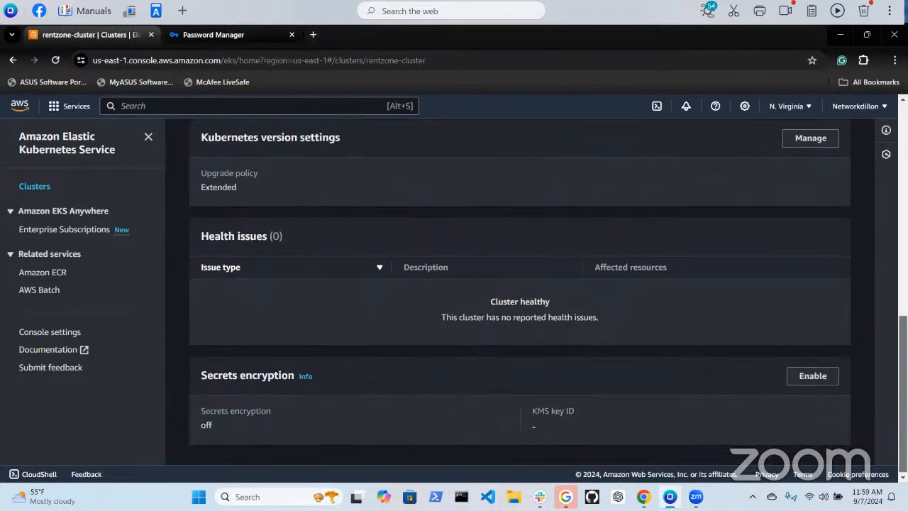
{"action": "scroll", "coordinate": [478, 352], "scroll_direction": "up", "scroll_amount": 8}
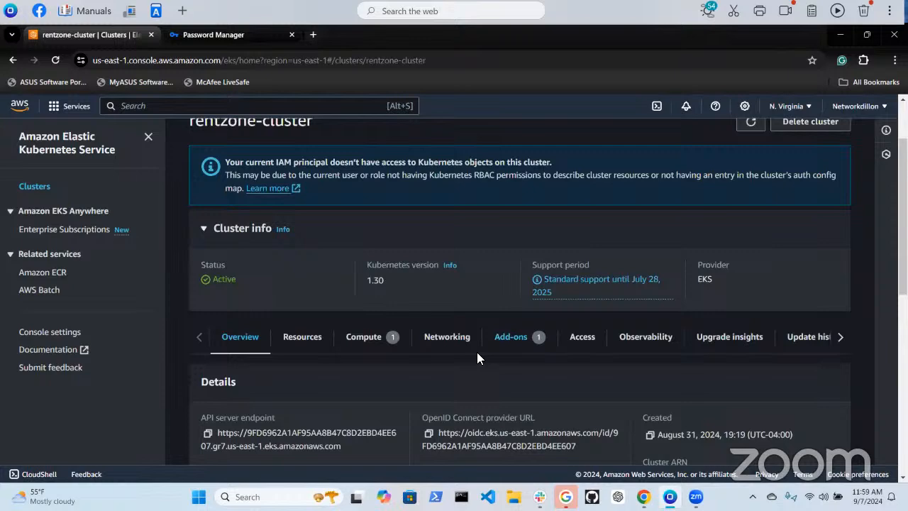
{"action": "left_click", "coordinate": [439, 336]}
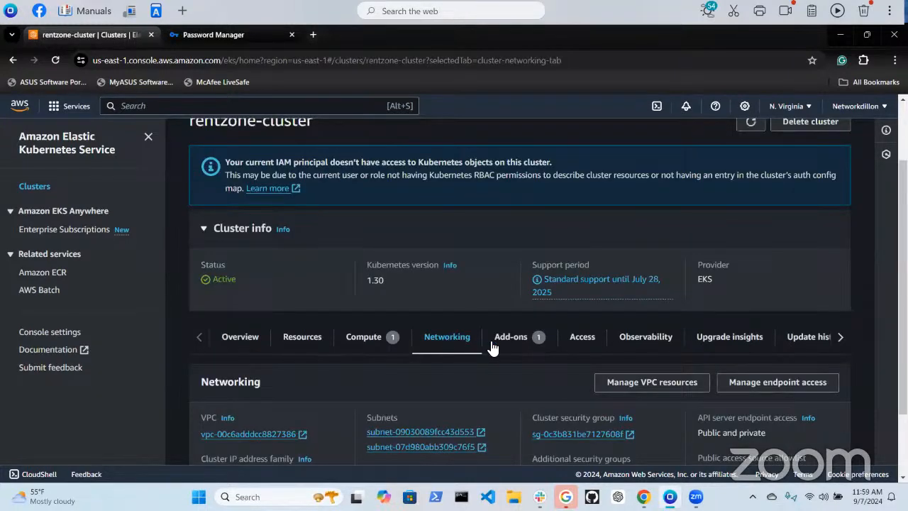
{"action": "left_click", "coordinate": [358, 341]}
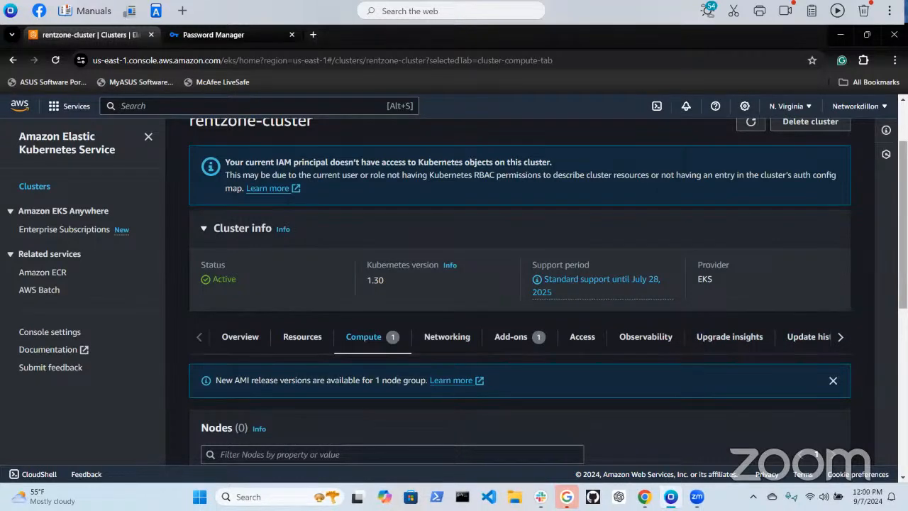
{"action": "scroll", "coordinate": [520, 291], "scroll_direction": "down", "scroll_amount": 4}
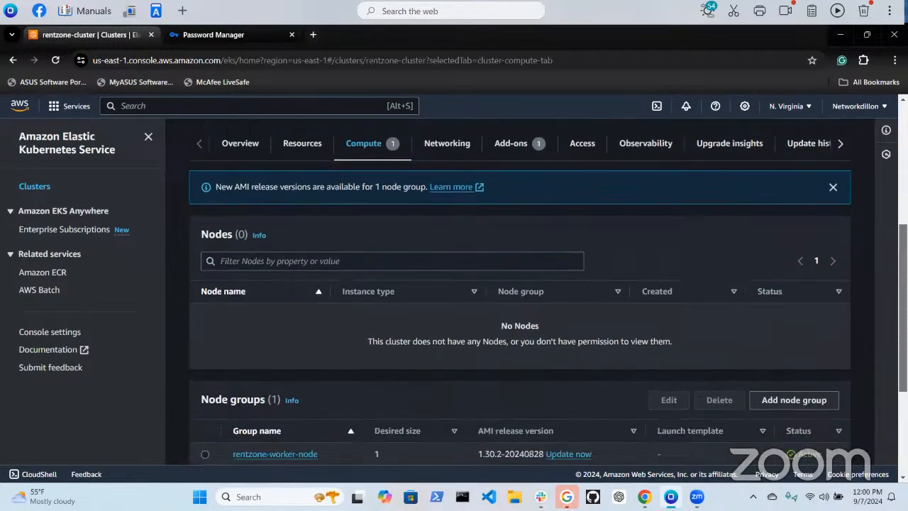
{"action": "scroll", "coordinate": [520, 291], "scroll_direction": "down", "scroll_amount": 2}
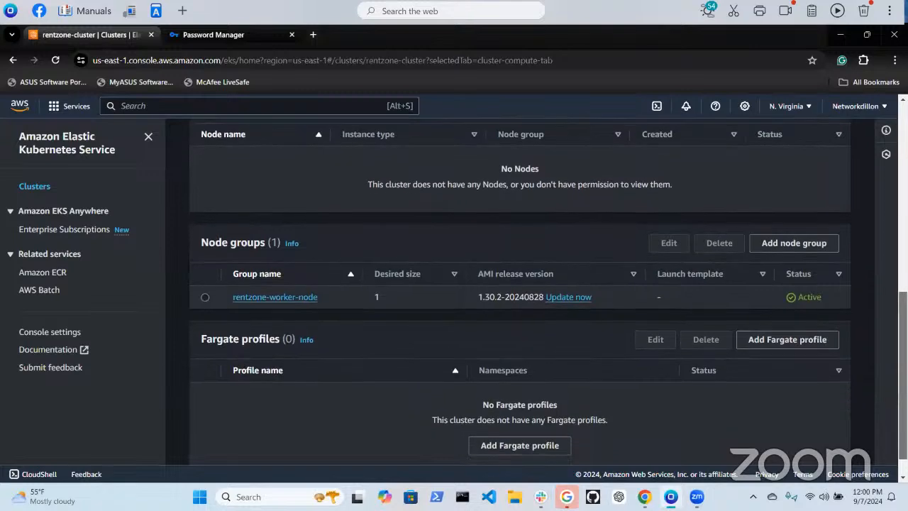
{"action": "scroll", "coordinate": [884, 245], "scroll_direction": "up", "scroll_amount": 5}
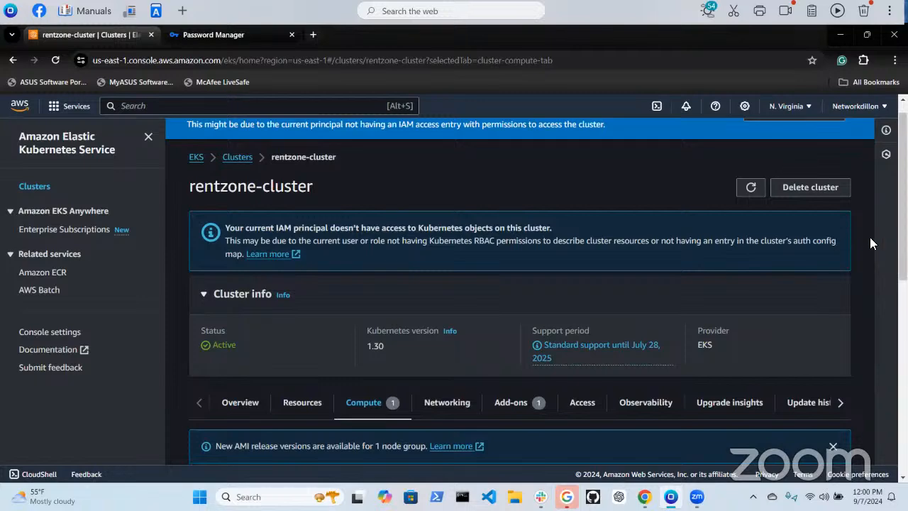
Step: Show the Add-ons tab and scroll through Amazon VPC CNI, kube-proxy and EKS Pod Identity Agent
{"action": "left_click", "coordinate": [511, 402]}
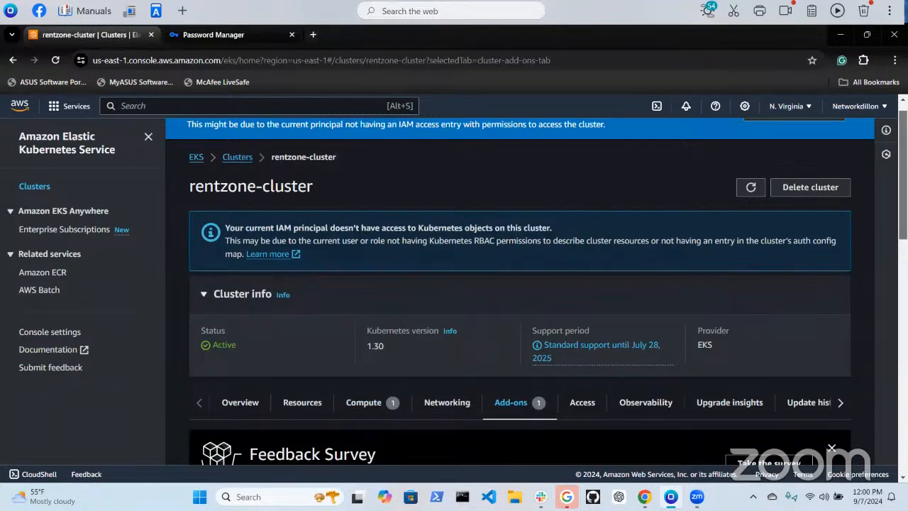
{"action": "scroll", "coordinate": [512, 403], "scroll_direction": "down", "scroll_amount": 3}
{"action": "scroll", "coordinate": [513, 403], "scroll_direction": "down", "scroll_amount": 2}
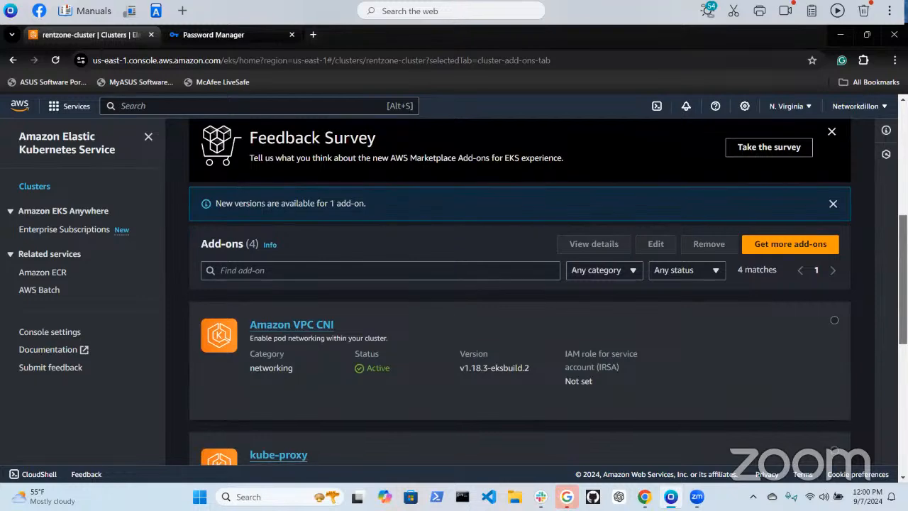
{"action": "scroll", "coordinate": [512, 403], "scroll_direction": "down", "scroll_amount": 5}
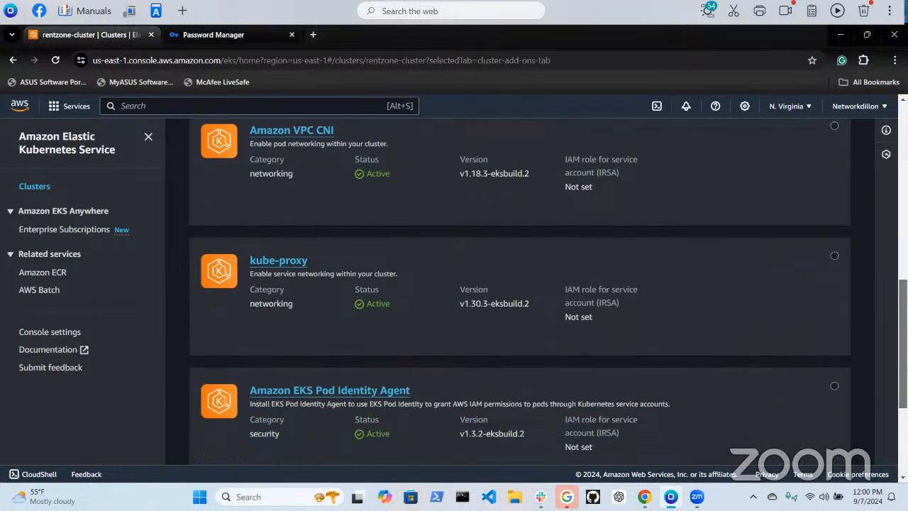
{"action": "scroll", "coordinate": [520, 291], "scroll_direction": "up", "scroll_amount": 10}
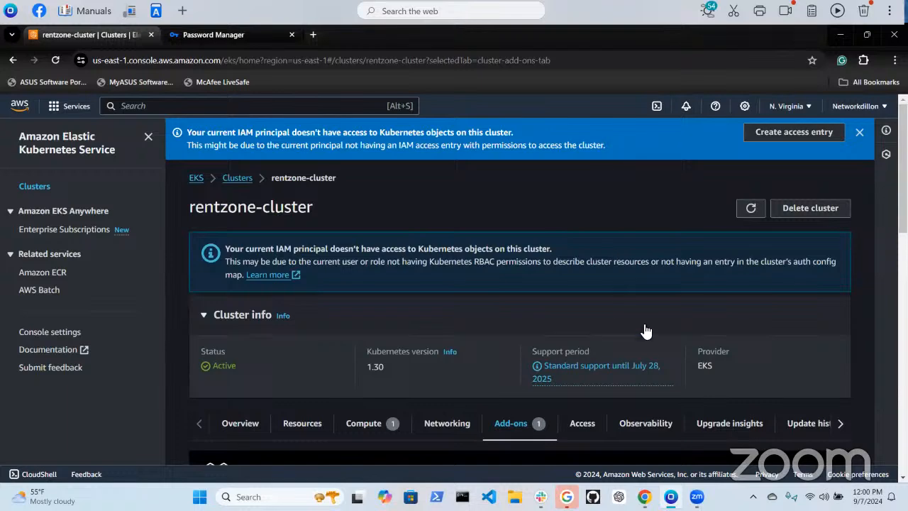
{"action": "mouse_move", "coordinate": [541, 497]}
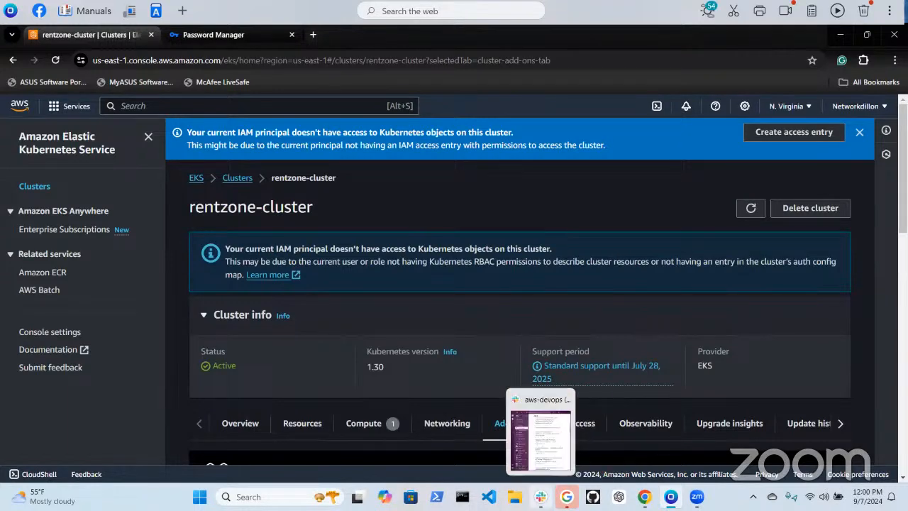
{"action": "left_click", "coordinate": [540, 440]}
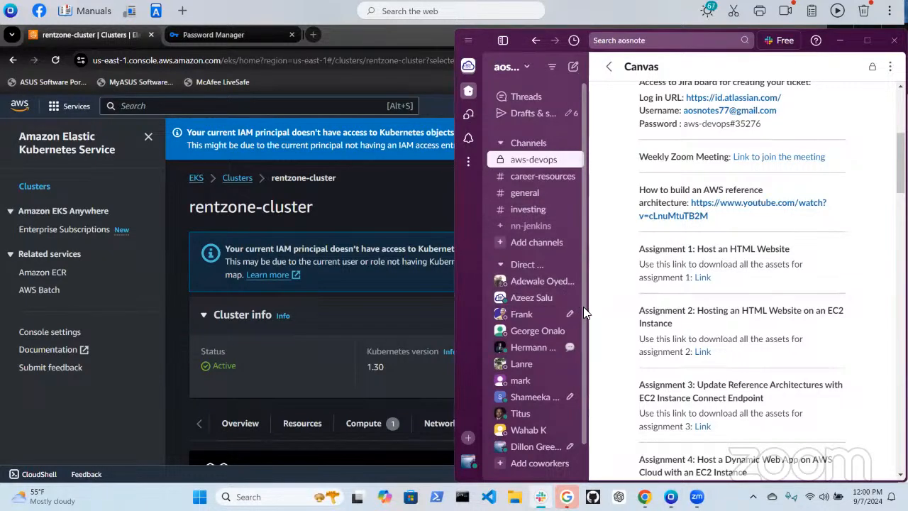
{"action": "left_click", "coordinate": [532, 298]}
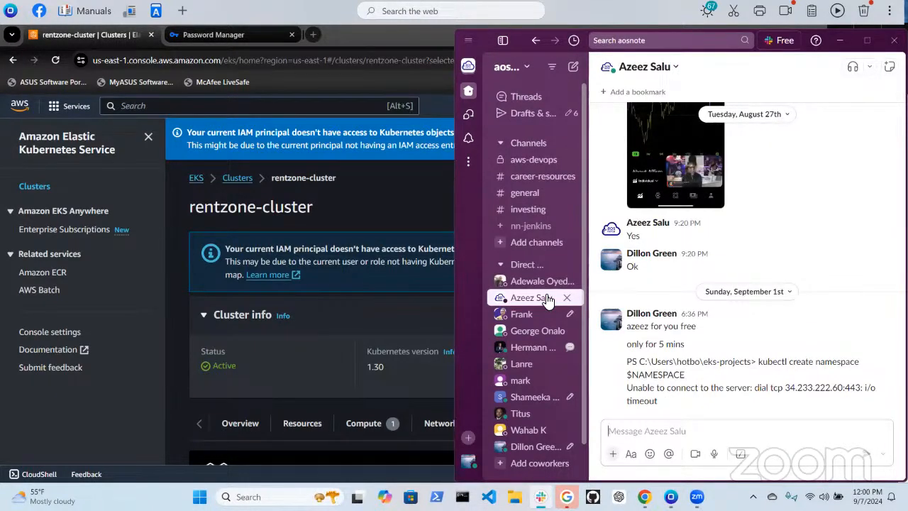
{"action": "left_click", "coordinate": [528, 430]}
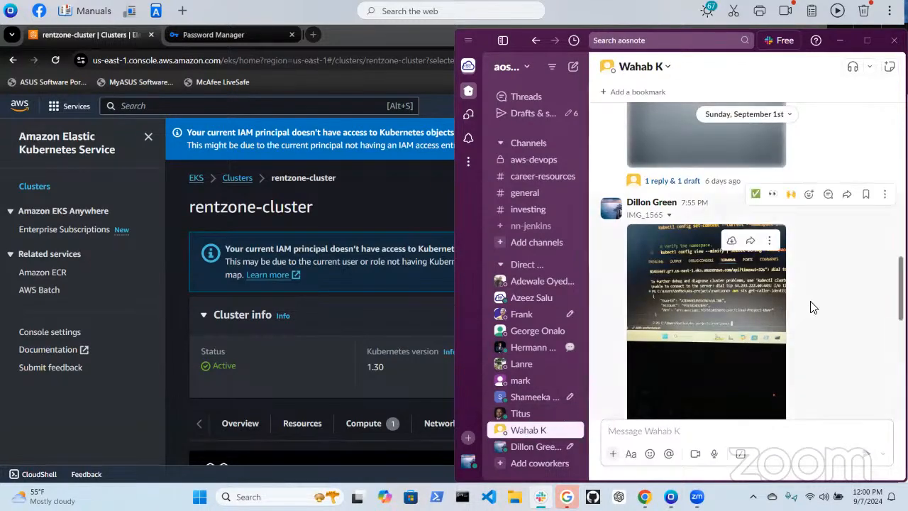
{"action": "scroll", "coordinate": [738, 283], "scroll_direction": "down", "scroll_amount": 10}
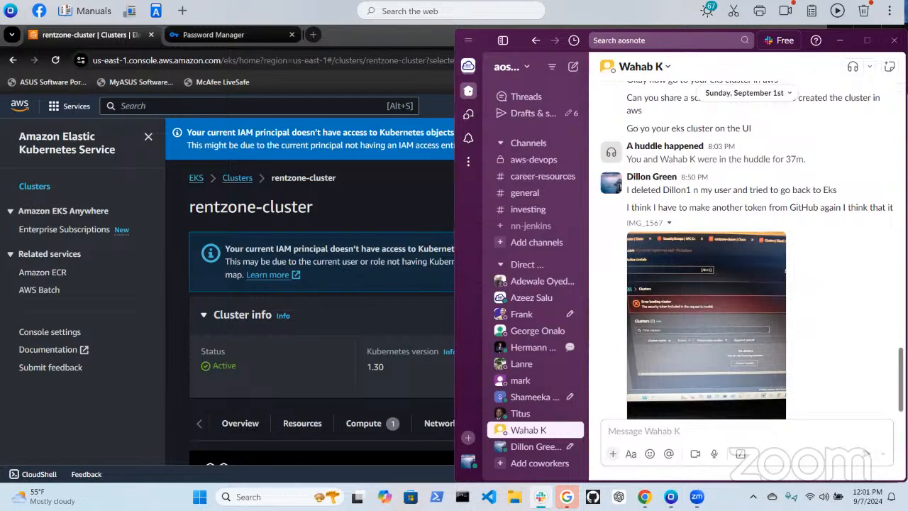
{"action": "left_click", "coordinate": [672, 340]}
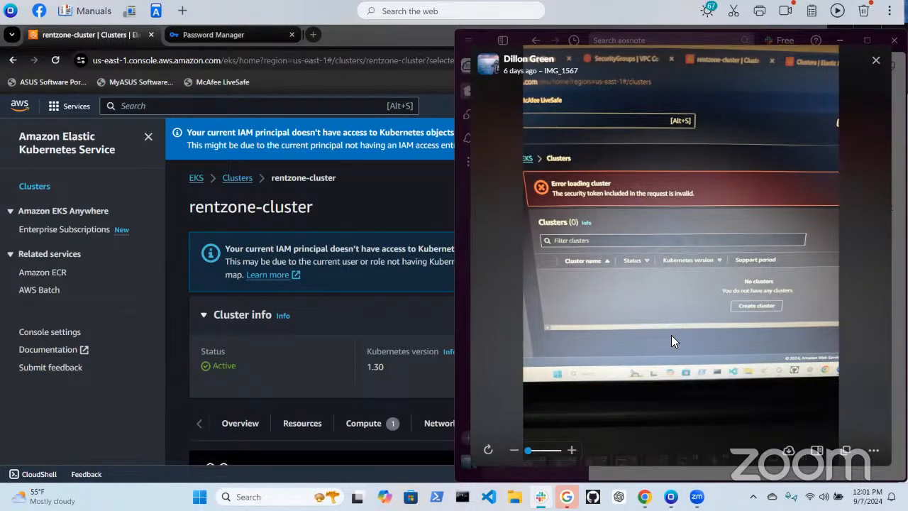
{"action": "left_click", "coordinate": [881, 71]}
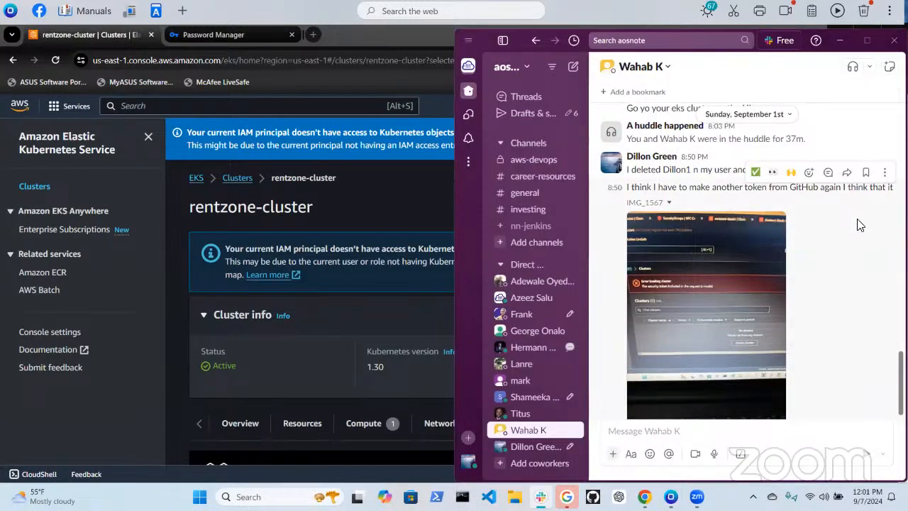
{"action": "left_click", "coordinate": [841, 47]}
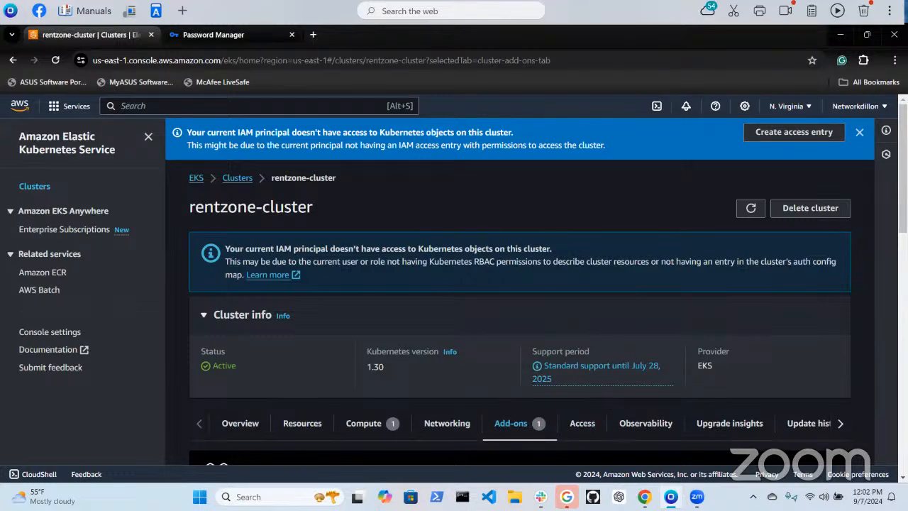
Step: Review rentzone-cluster's Access tab: EKS API and ConfigMap authentication, three IAM access entries, no Pod Identity associations
{"action": "scroll", "coordinate": [520, 284], "scroll_direction": "down", "scroll_amount": 2}
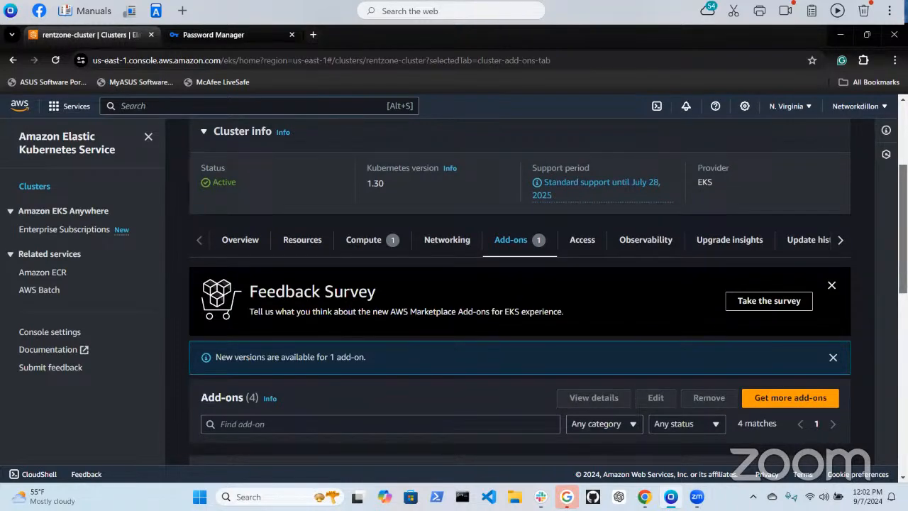
{"action": "scroll", "coordinate": [520, 291], "scroll_direction": "down", "scroll_amount": 3}
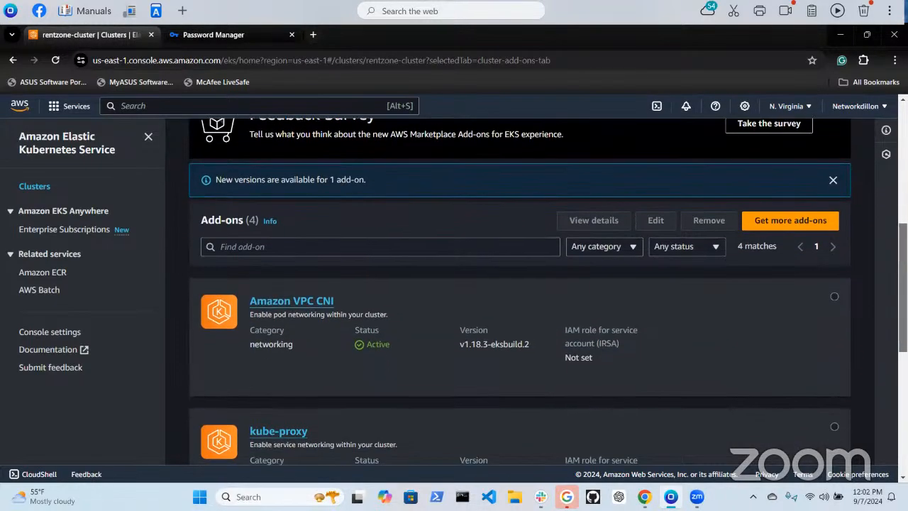
{"action": "scroll", "coordinate": [521, 291], "scroll_direction": "up", "scroll_amount": 3}
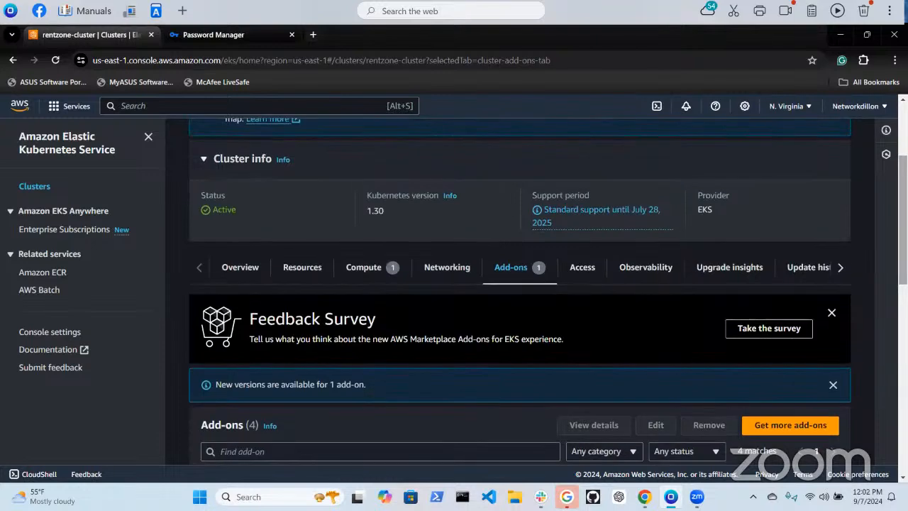
{"action": "left_click", "coordinate": [581, 270]}
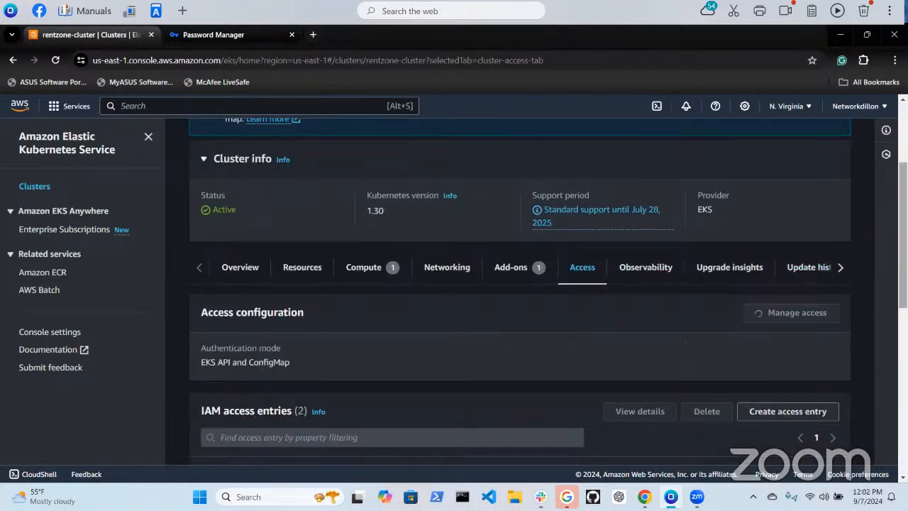
{"action": "scroll", "coordinate": [520, 291], "scroll_direction": "down", "scroll_amount": 3}
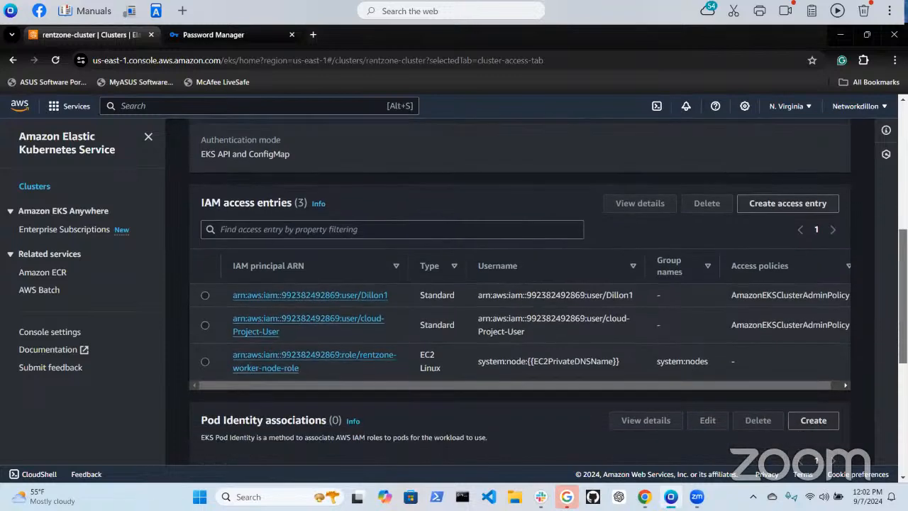
{"action": "scroll", "coordinate": [520, 291], "scroll_direction": "down", "scroll_amount": 4}
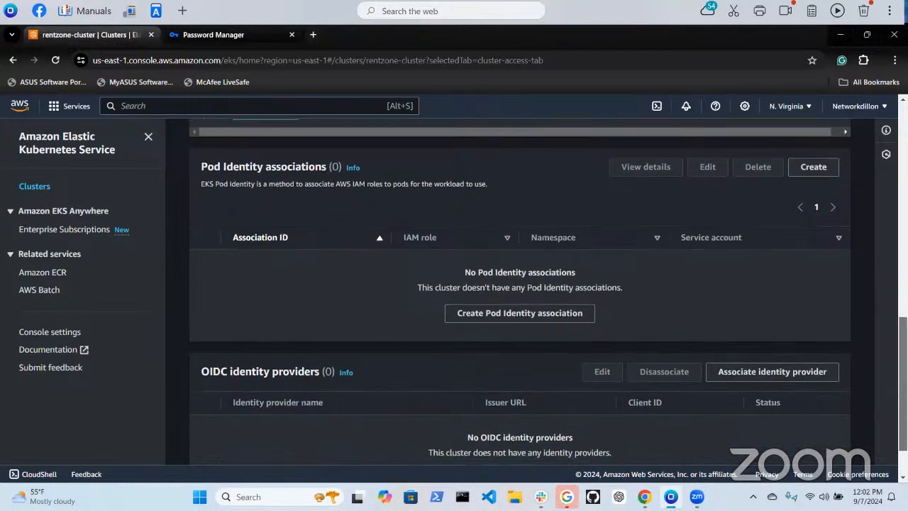
{"action": "scroll", "coordinate": [520, 291], "scroll_direction": "up", "scroll_amount": 5}
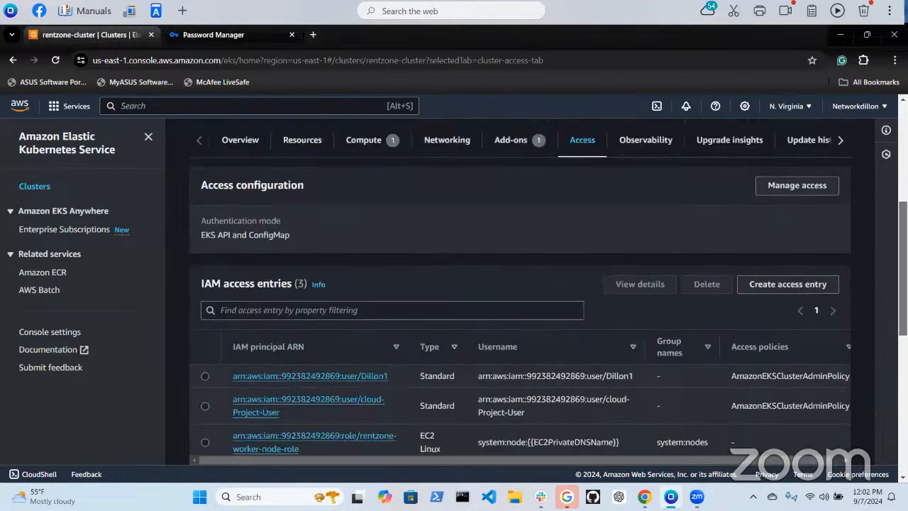
{"action": "scroll", "coordinate": [656, 208], "scroll_direction": "up", "scroll_amount": 3}
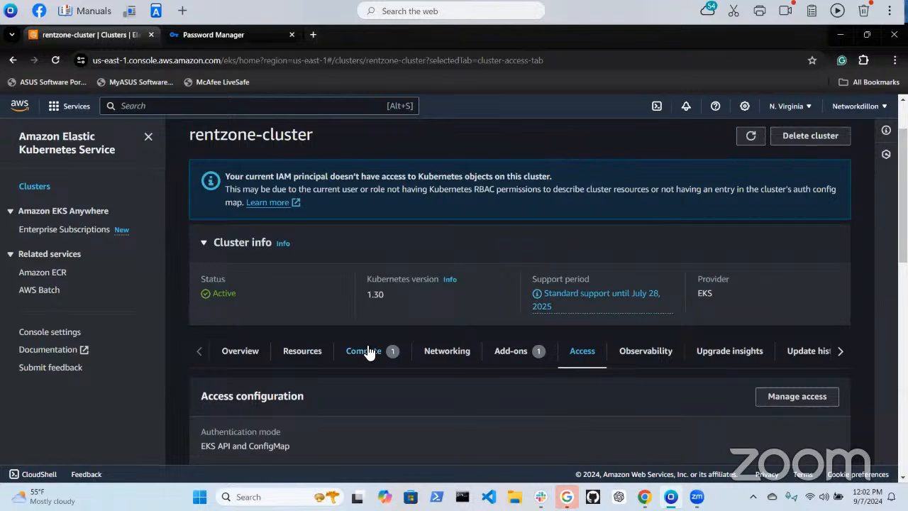
{"action": "left_click", "coordinate": [368, 352]}
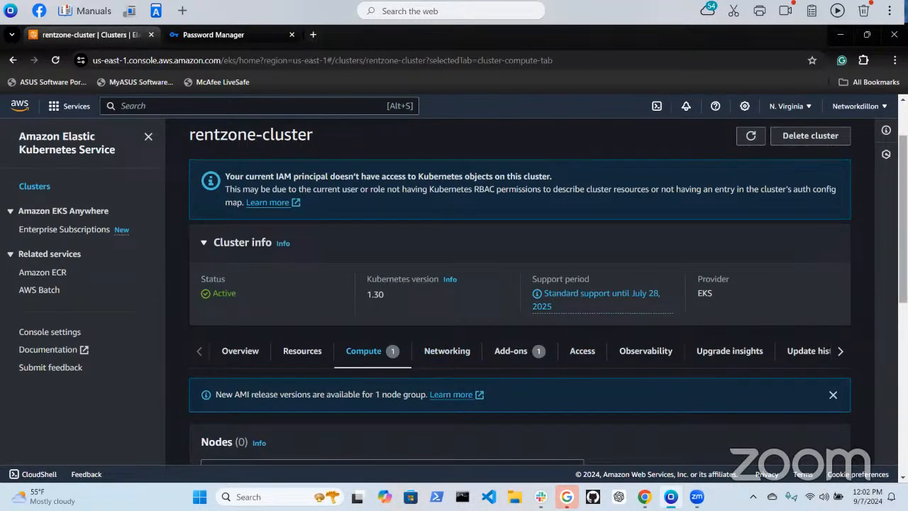
{"action": "scroll", "coordinate": [903, 249], "scroll_direction": "down", "scroll_amount": 2}
{"action": "scroll", "coordinate": [520, 284], "scroll_direction": "down", "scroll_amount": 2}
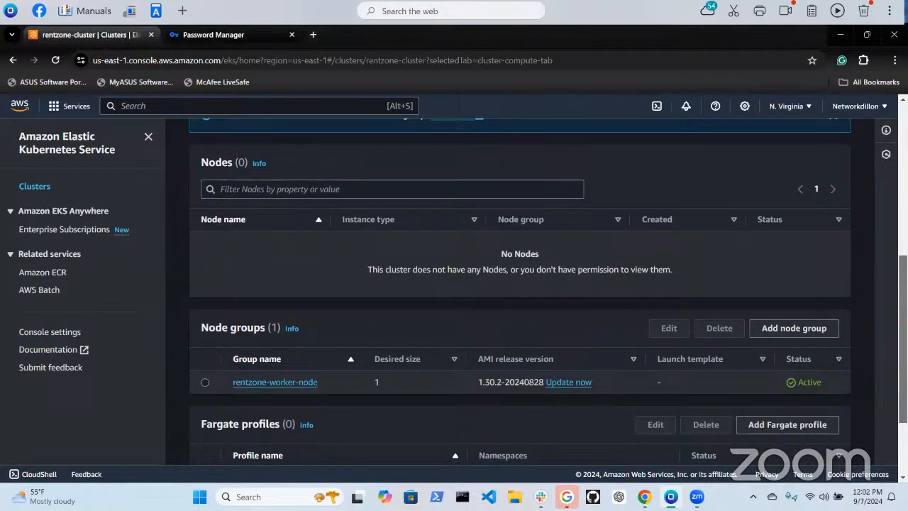
{"action": "scroll", "coordinate": [520, 292], "scroll_direction": "down", "scroll_amount": 2}
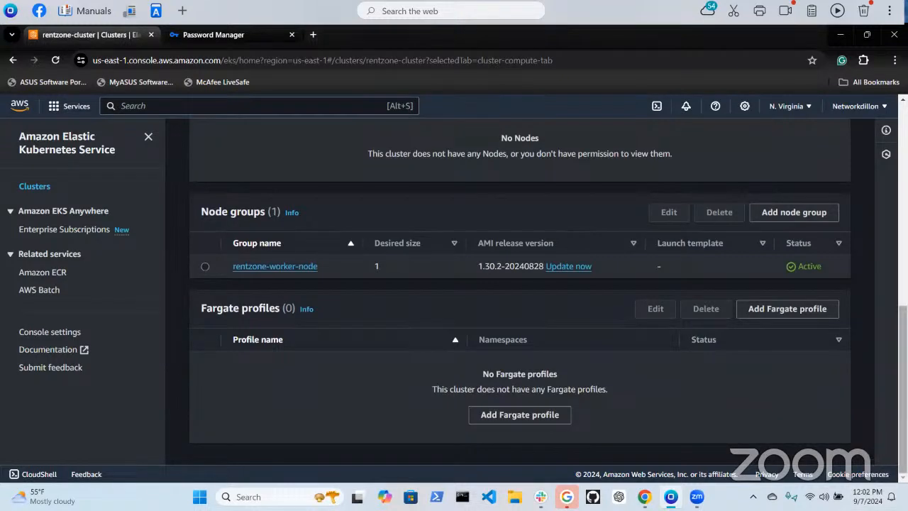
{"action": "scroll", "coordinate": [520, 292], "scroll_direction": "up", "scroll_amount": 2}
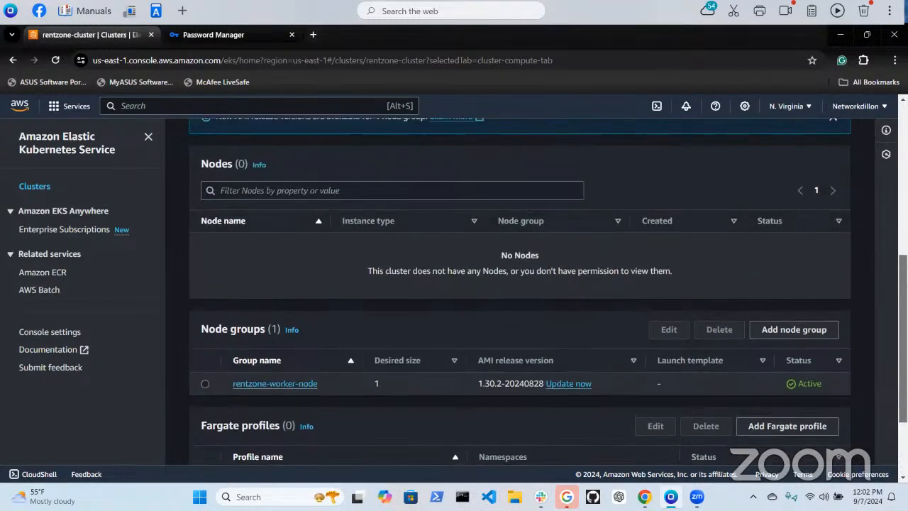
{"action": "scroll", "coordinate": [521, 291], "scroll_direction": "up", "scroll_amount": 3}
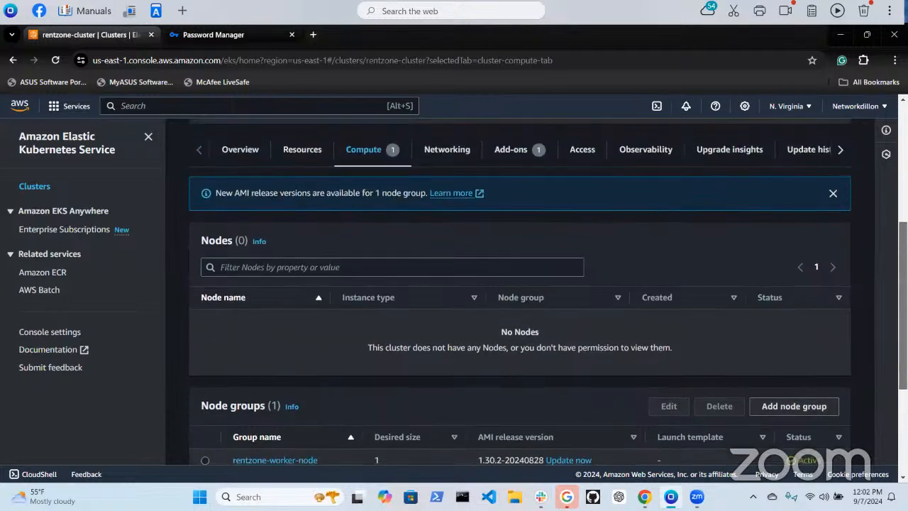
{"action": "scroll", "coordinate": [520, 291], "scroll_direction": "up", "scroll_amount": 1}
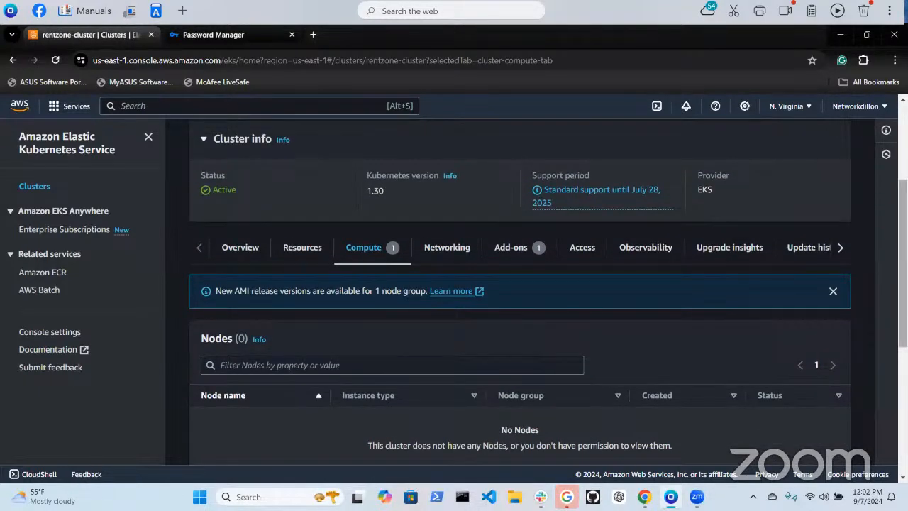
{"action": "scroll", "coordinate": [520, 292], "scroll_direction": "up", "scroll_amount": 3}
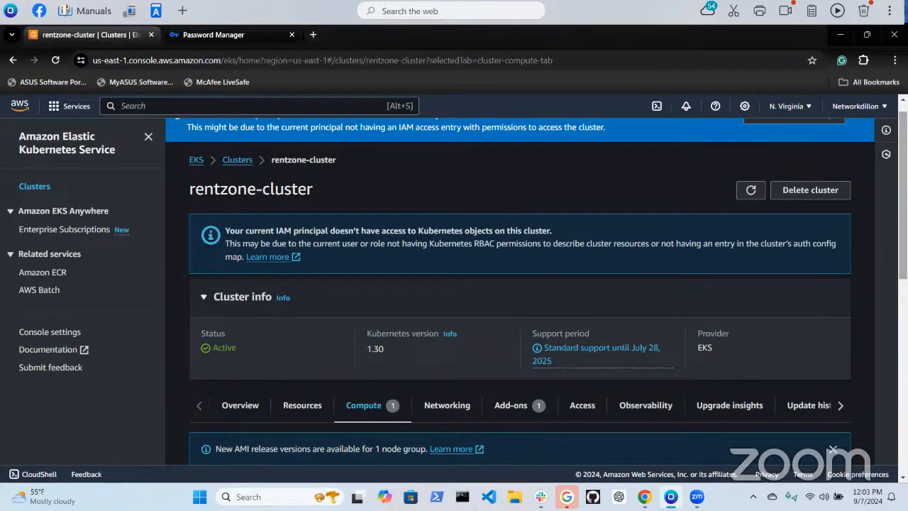
{"action": "scroll", "coordinate": [519, 284], "scroll_direction": "down", "scroll_amount": 3}
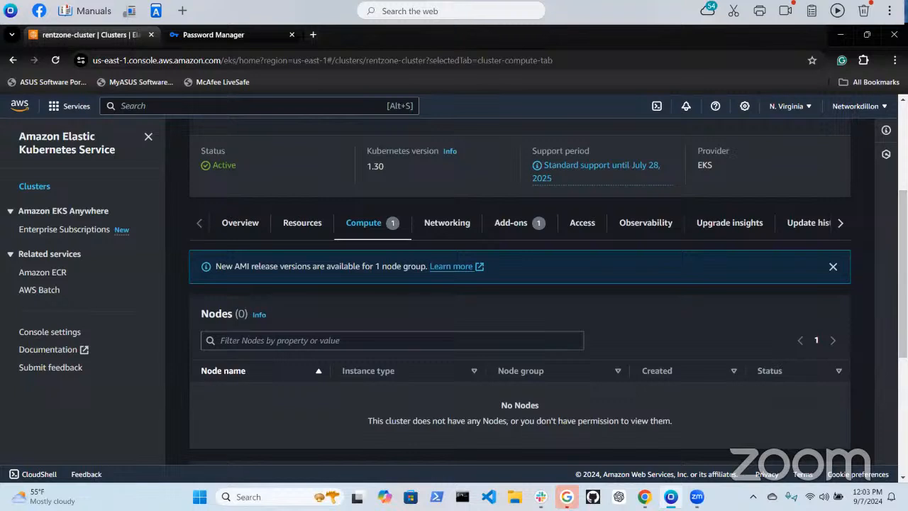
{"action": "left_click", "coordinate": [868, 113]}
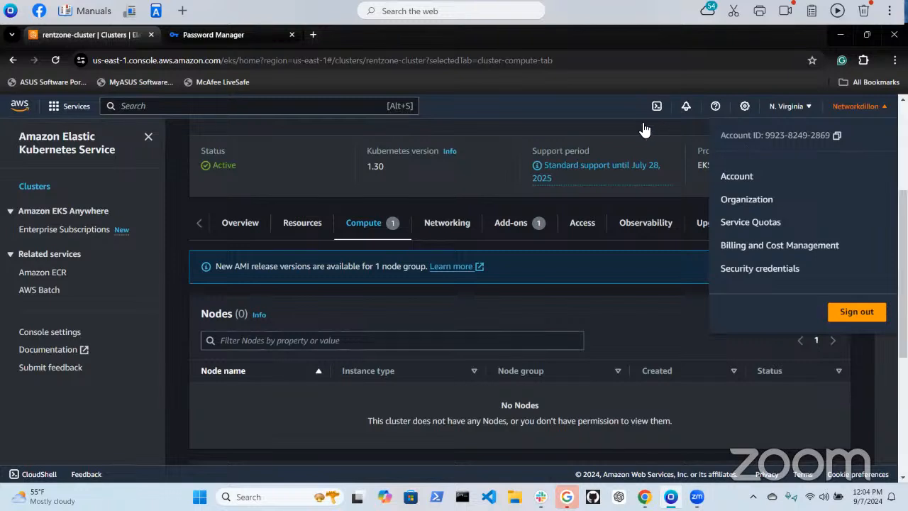
{"action": "scroll", "coordinate": [650, 130], "scroll_direction": "down", "scroll_amount": 1}
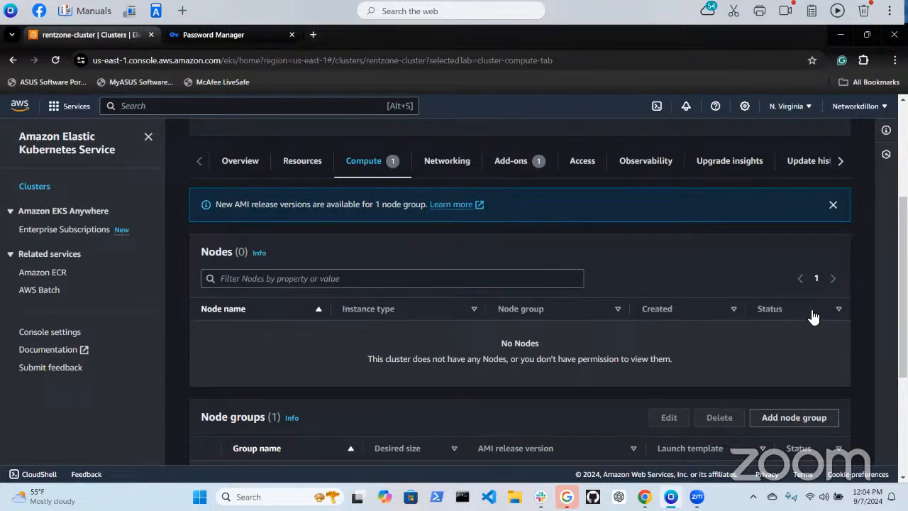
{"action": "scroll", "coordinate": [519, 284], "scroll_direction": "down", "scroll_amount": 3}
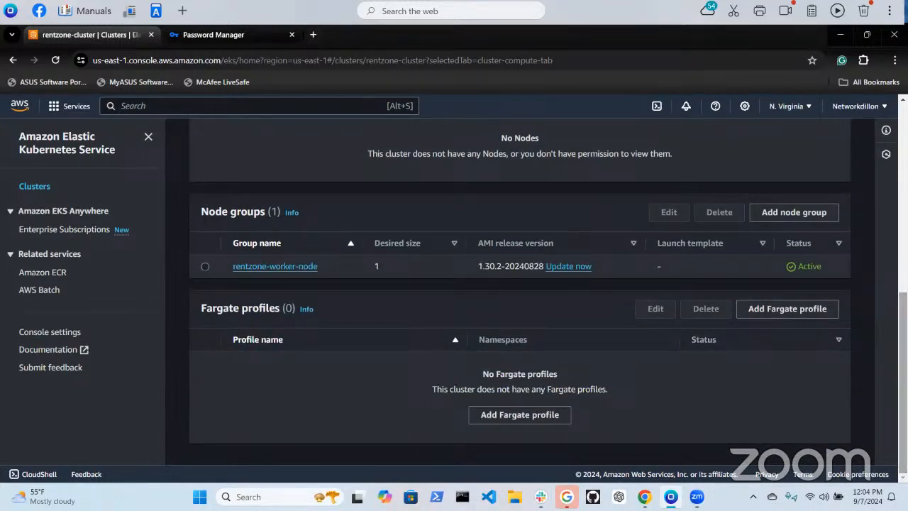
{"action": "scroll", "coordinate": [520, 284], "scroll_direction": "up", "scroll_amount": 5}
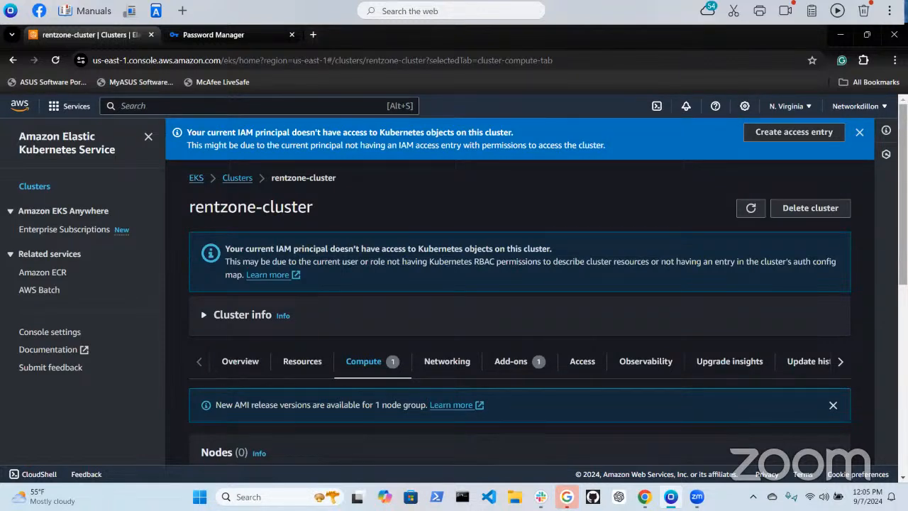
Step: Start a new access entry and scroll through the form with the root user ARN and type Standard
{"action": "left_click", "coordinate": [773, 136]}
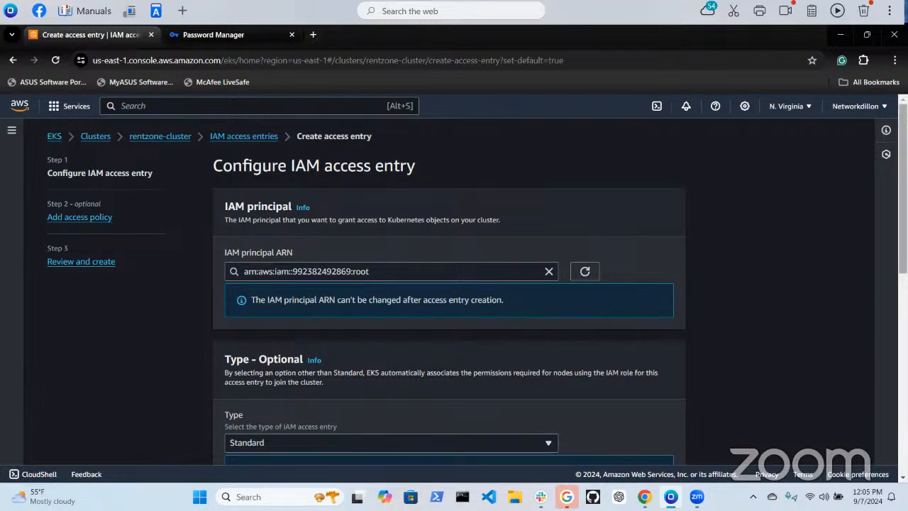
{"action": "scroll", "coordinate": [454, 291], "scroll_direction": "down", "scroll_amount": 3}
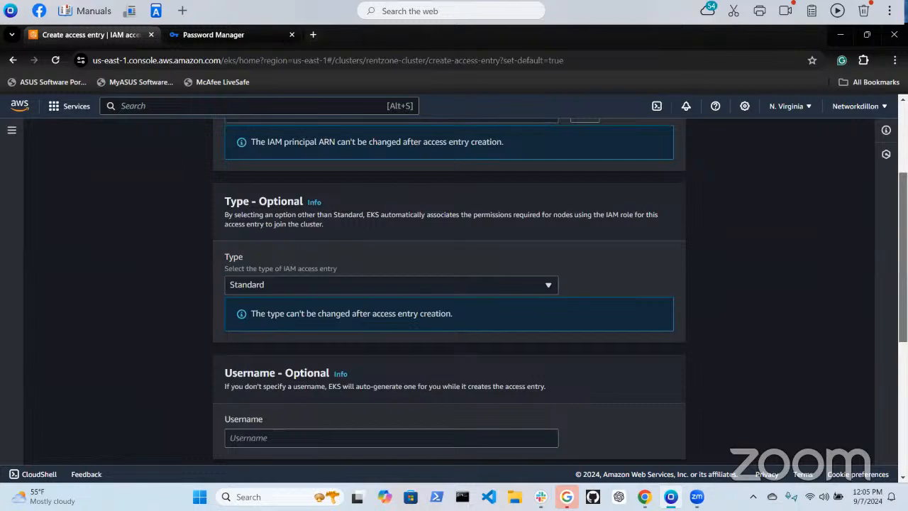
{"action": "scroll", "coordinate": [454, 291], "scroll_direction": "down", "scroll_amount": 2}
{"action": "scroll", "coordinate": [454, 291], "scroll_direction": "down", "scroll_amount": 4}
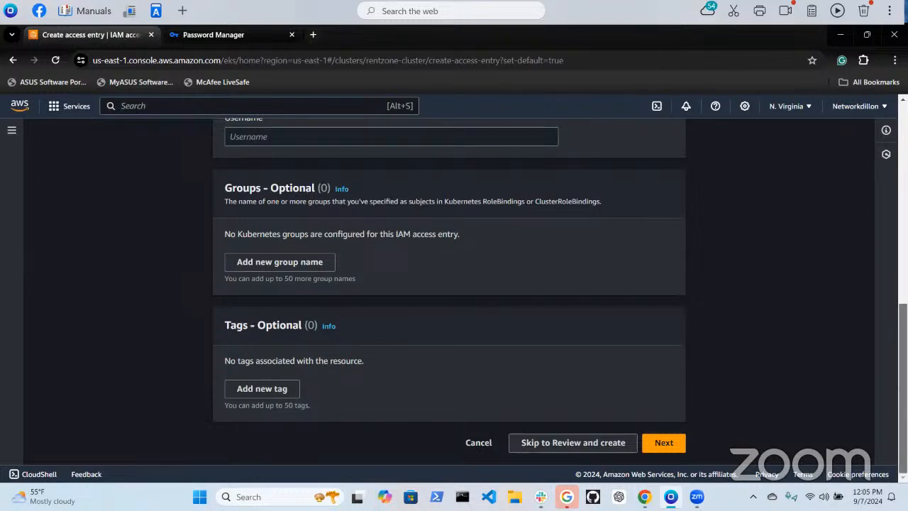
{"action": "scroll", "coordinate": [449, 291], "scroll_direction": "up", "scroll_amount": 3}
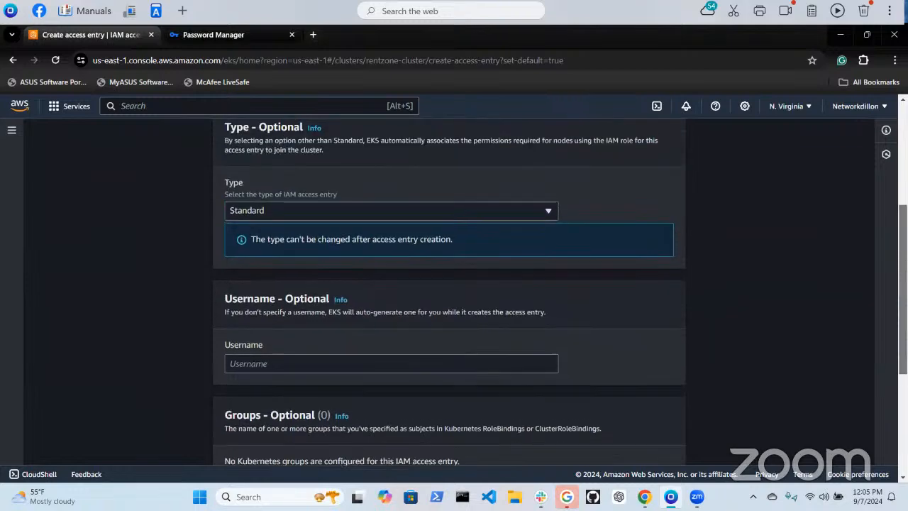
{"action": "scroll", "coordinate": [449, 291], "scroll_direction": "up", "scroll_amount": 2}
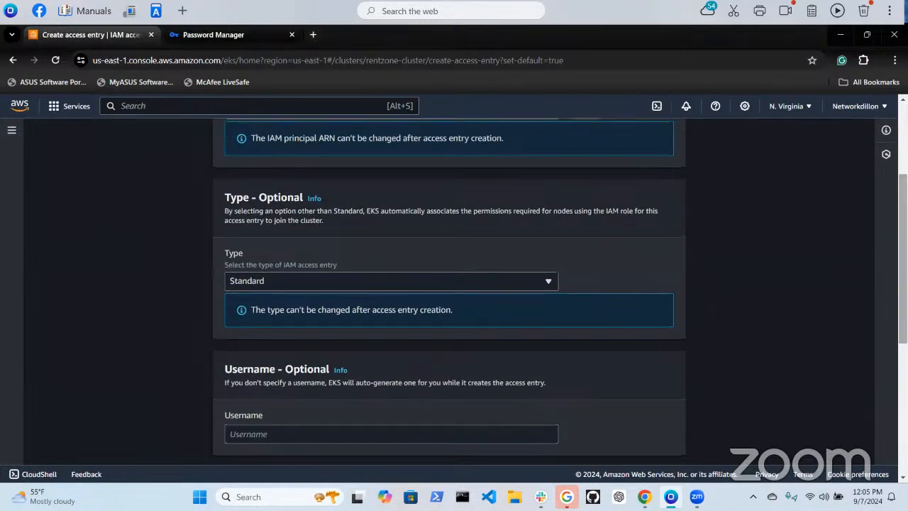
{"action": "scroll", "coordinate": [449, 291], "scroll_direction": "up", "scroll_amount": 1}
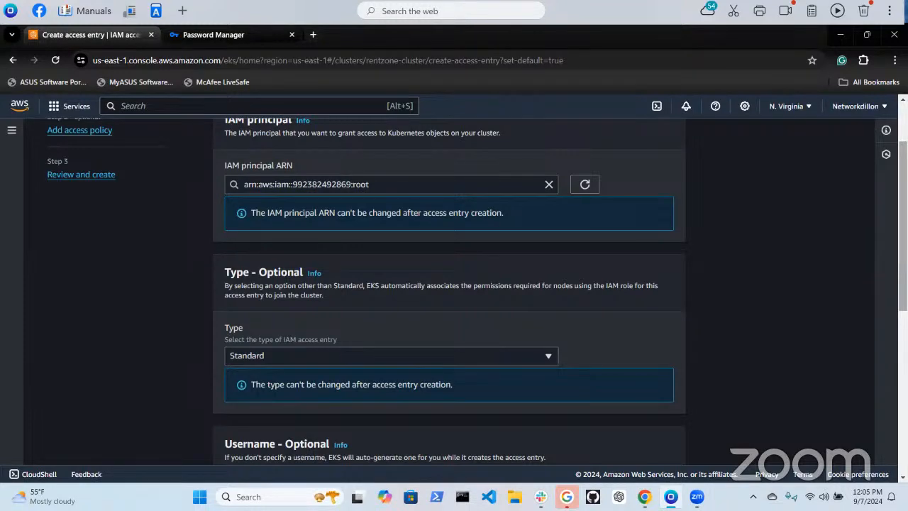
{"action": "left_click", "coordinate": [549, 357]}
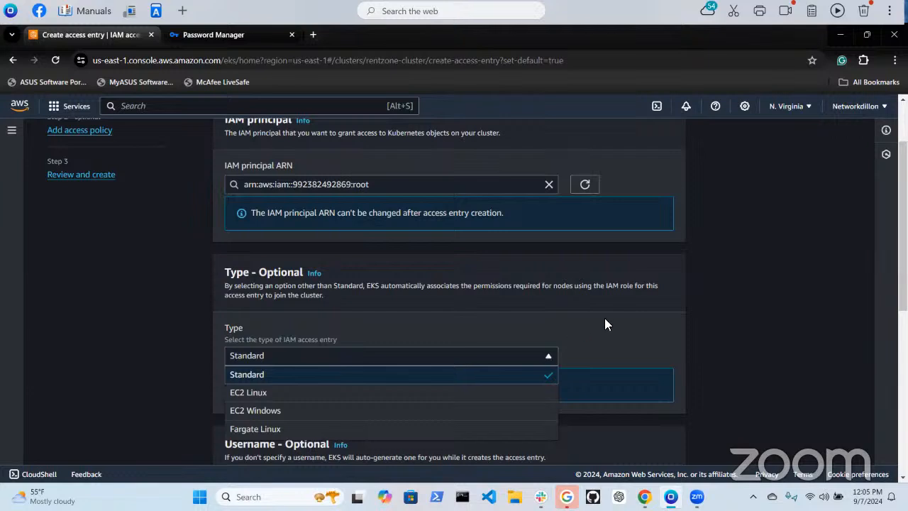
{"action": "left_click", "coordinate": [662, 335]}
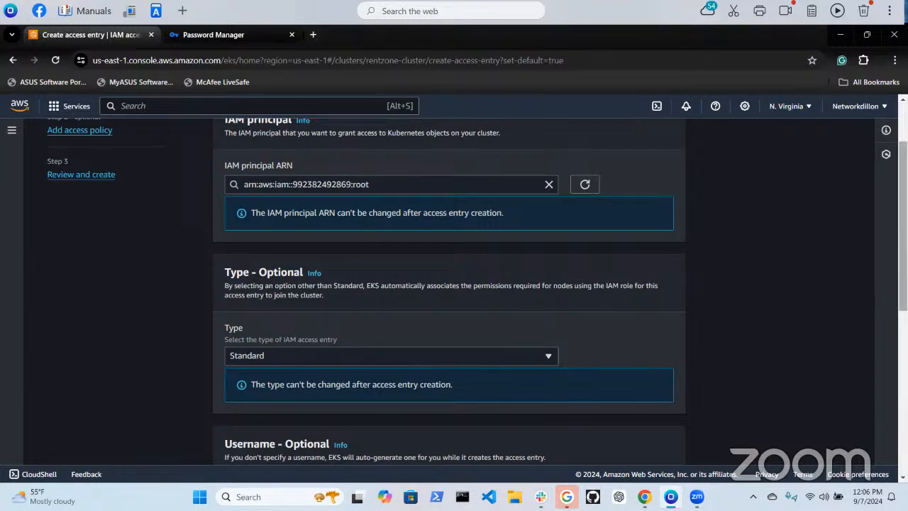
{"action": "left_click_drag", "start_coordinate": [904, 275], "coordinate": [903, 234]}
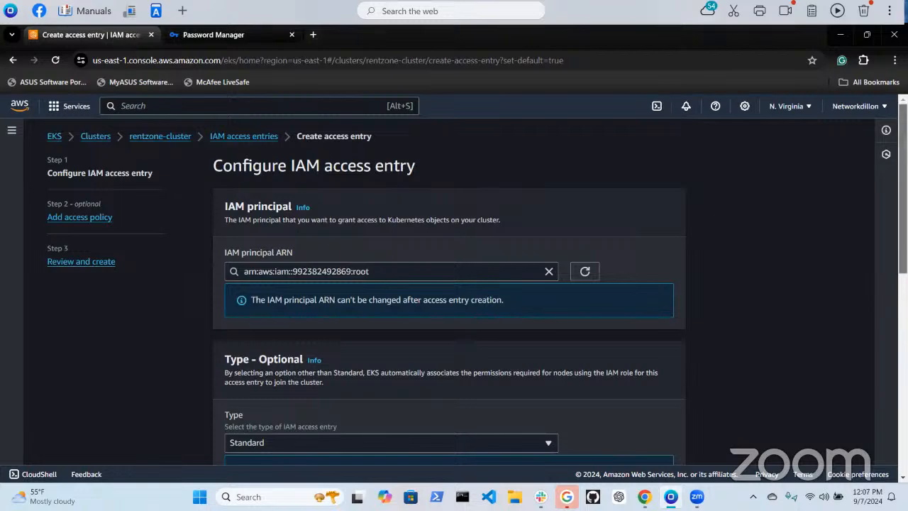
{"action": "scroll", "coordinate": [454, 291], "scroll_direction": "down", "scroll_amount": 1}
{"action": "scroll", "coordinate": [454, 291], "scroll_direction": "up", "scroll_amount": 1}
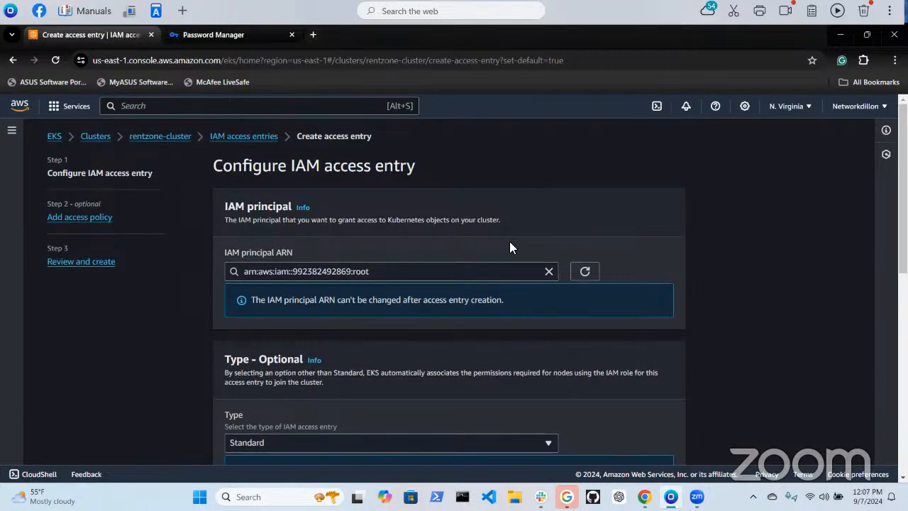
Step: Return to the EKS clusters list from the Services menu and check the signed-in account details
{"action": "left_click", "coordinate": [75, 107]}
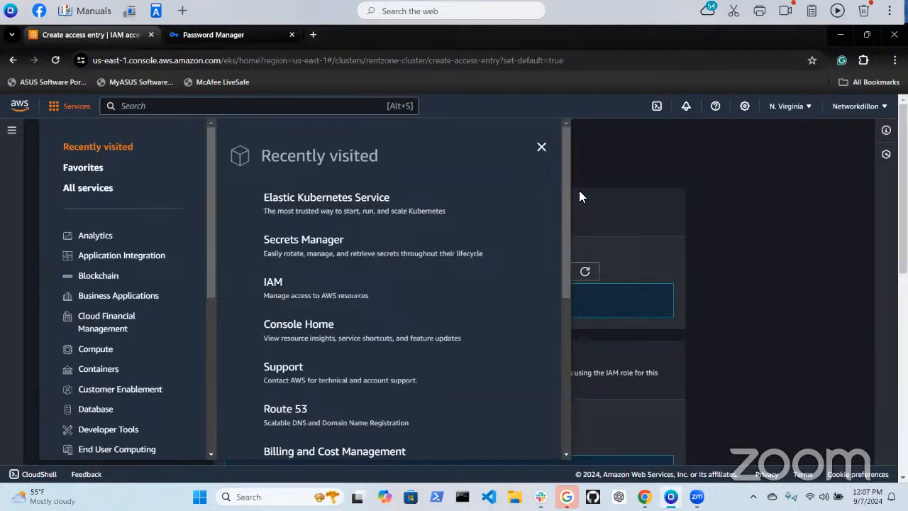
{"action": "left_click", "coordinate": [324, 205]}
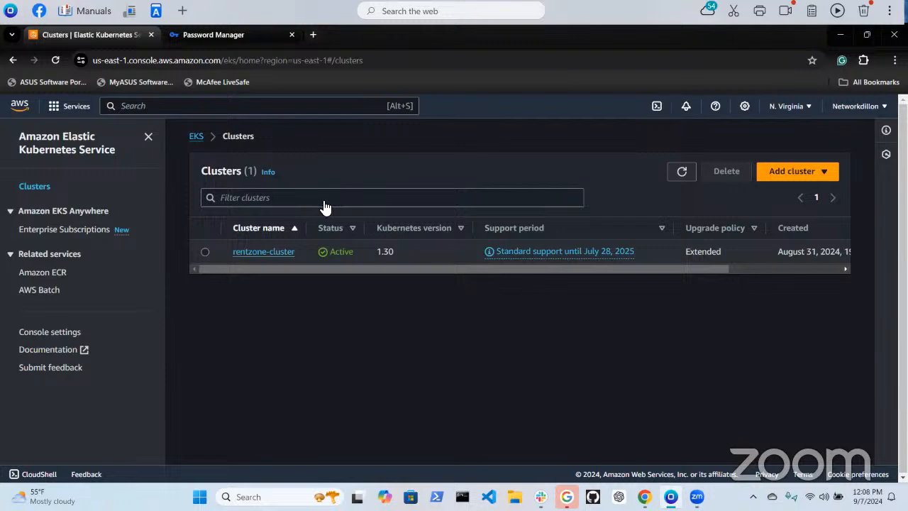
{"action": "left_click", "coordinate": [859, 110]}
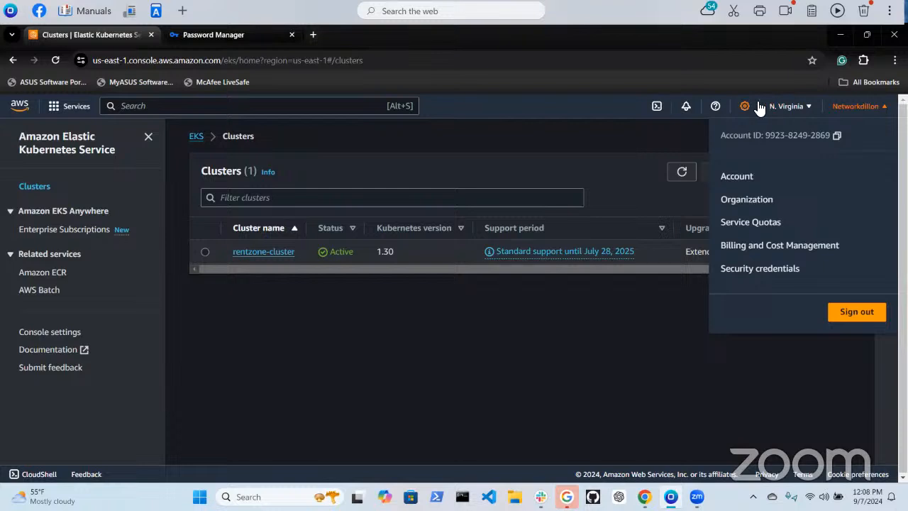
{"action": "left_click", "coordinate": [237, 112]}
Step: Search for IAM and list its four users, including terraform-users and vscode
{"action": "type", "text": "iaam"}
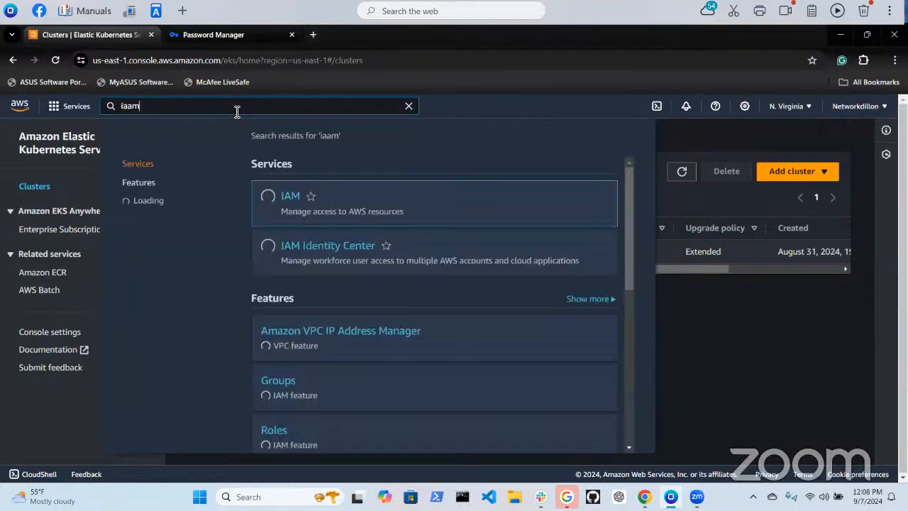
{"action": "key", "text": "BackSpace"}
{"action": "key", "text": "BackSpace"}
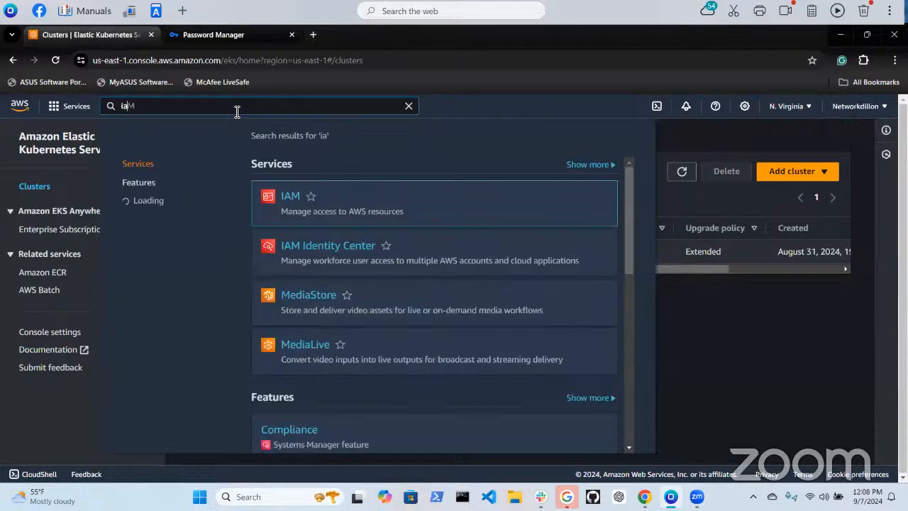
{"action": "type", "text": "M"}
{"action": "mouse_move", "coordinate": [318, 225]}
{"action": "left_click", "coordinate": [290, 199]}
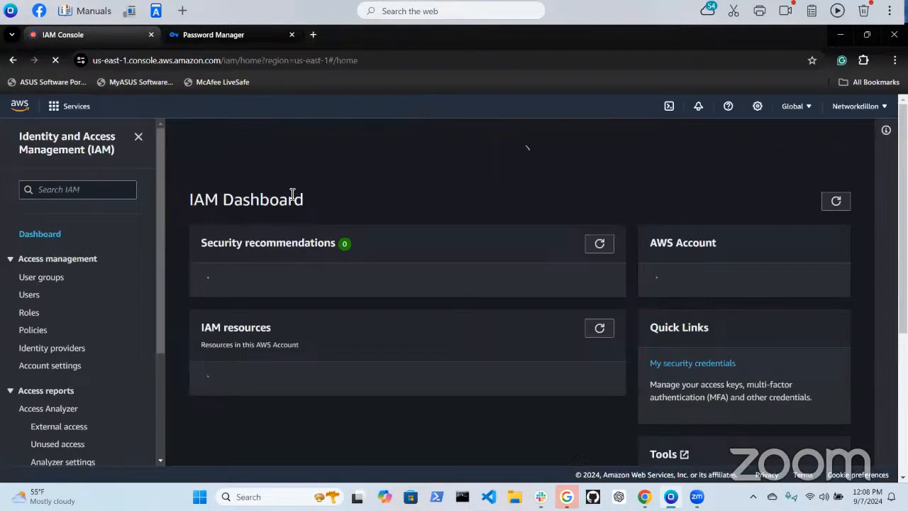
{"action": "left_click", "coordinate": [31, 294]}
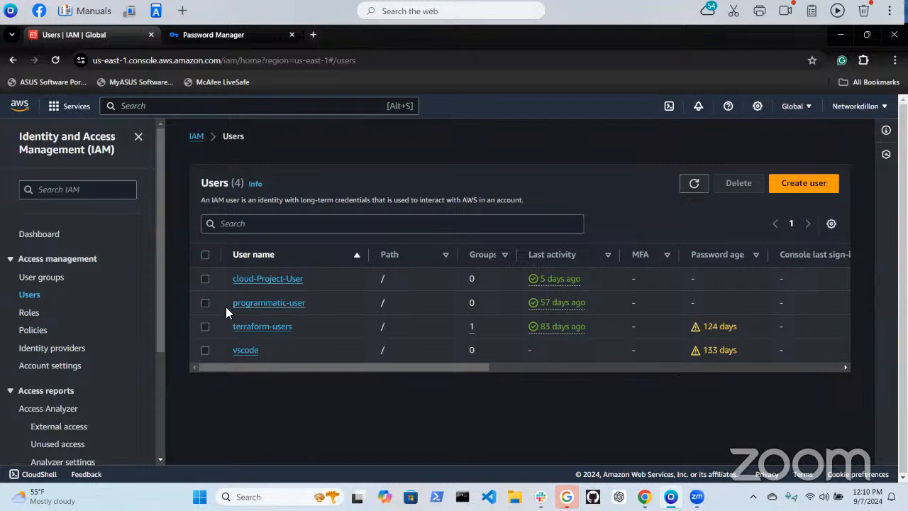
Step: Open cloud-Project-User and review its permissions, including the directly attached AdministratorAccess policy
{"action": "left_click", "coordinate": [204, 279]}
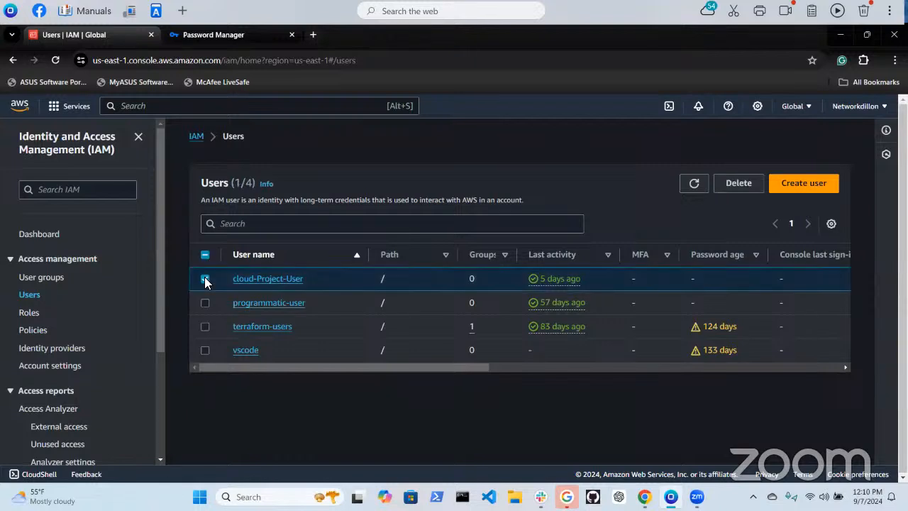
{"action": "left_click", "coordinate": [262, 280]}
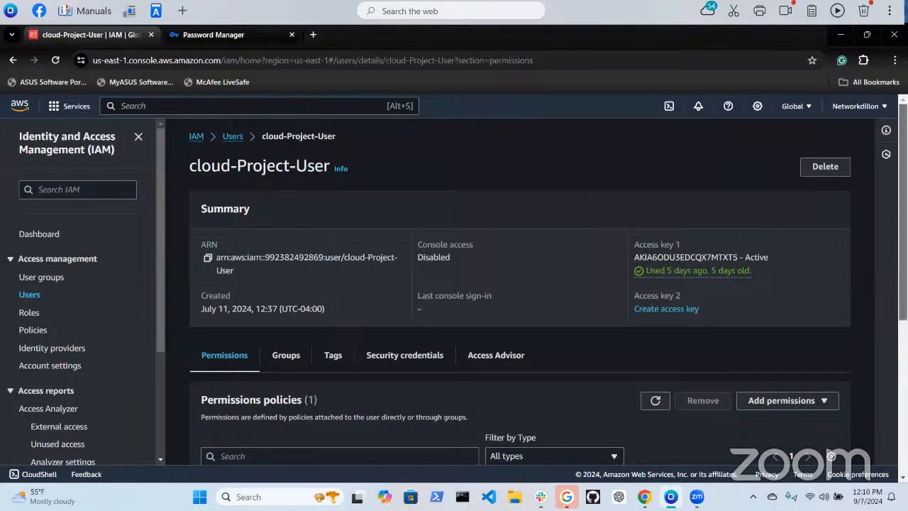
{"action": "scroll", "coordinate": [521, 283], "scroll_direction": "down", "scroll_amount": 3}
{"action": "scroll", "coordinate": [521, 284], "scroll_direction": "down", "scroll_amount": 5}
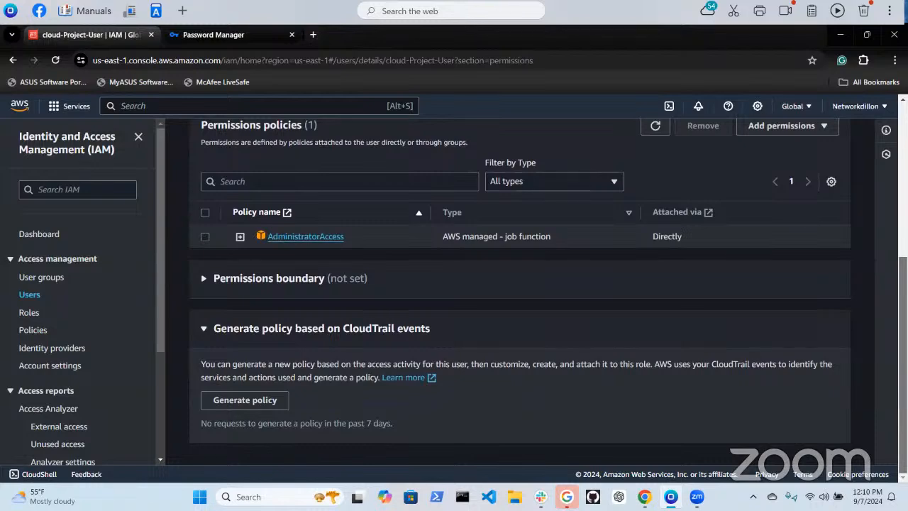
{"action": "scroll", "coordinate": [521, 284], "scroll_direction": "up", "scroll_amount": 1}
{"action": "scroll", "coordinate": [520, 284], "scroll_direction": "up", "scroll_amount": 1}
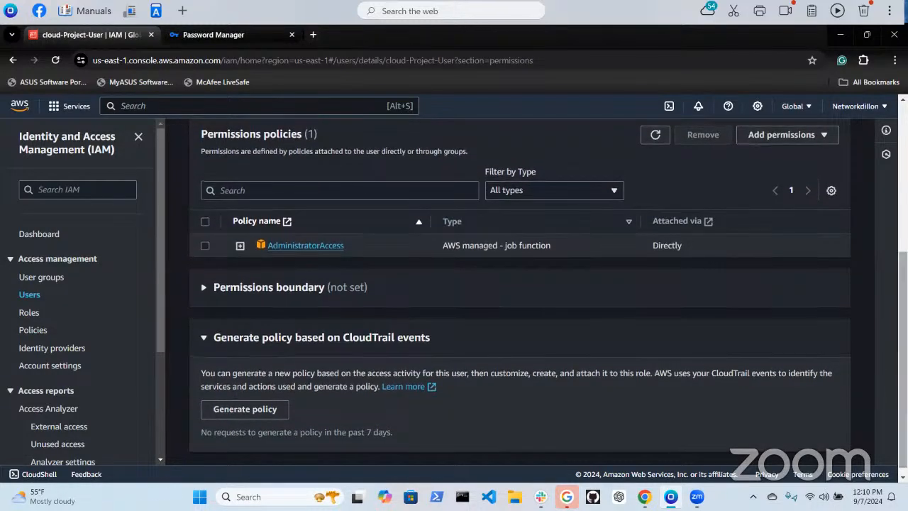
Step: Browse IAM Roles and Users, settle on User groups (admin1, terraform-group), and open File Explorer
{"action": "left_click", "coordinate": [29, 313]}
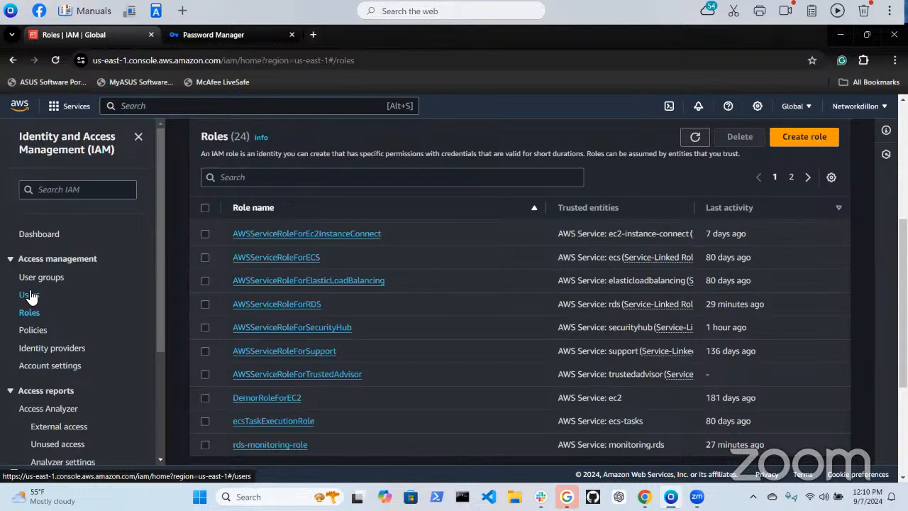
{"action": "left_click", "coordinate": [31, 297]}
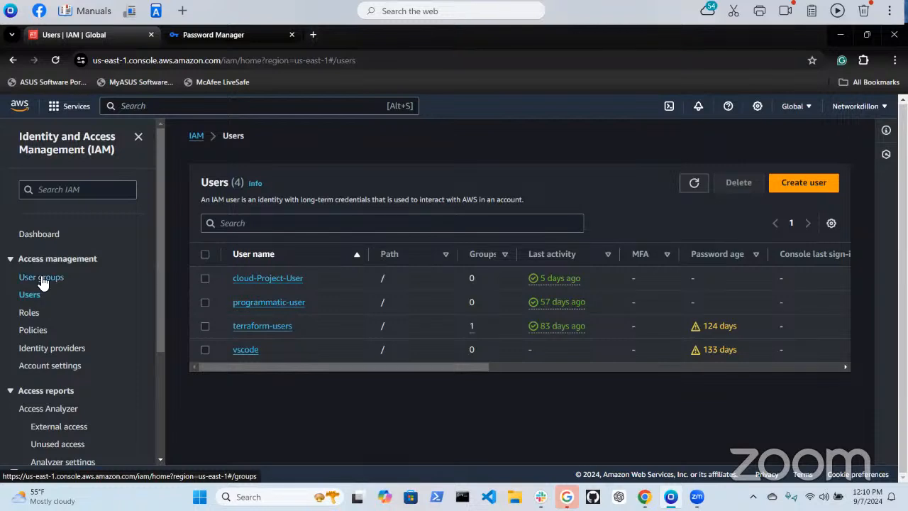
{"action": "left_click", "coordinate": [42, 280]}
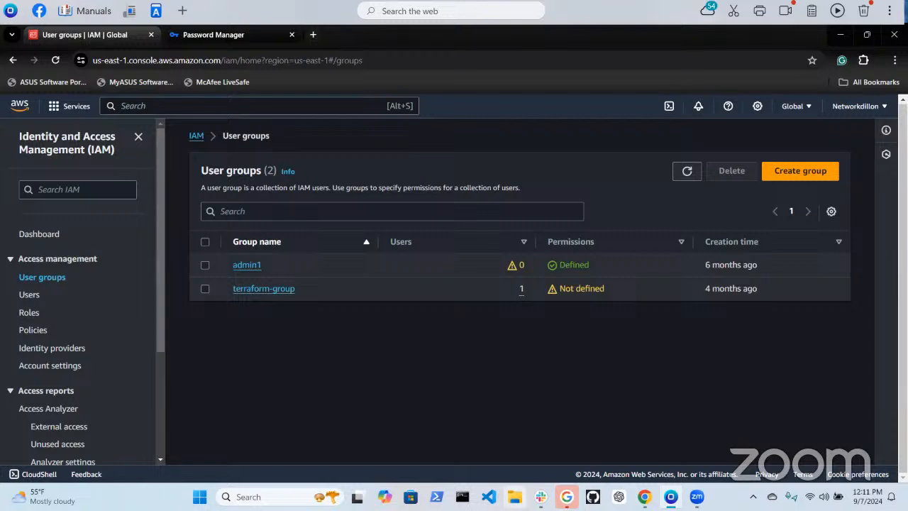
{"action": "left_click", "coordinate": [515, 498]}
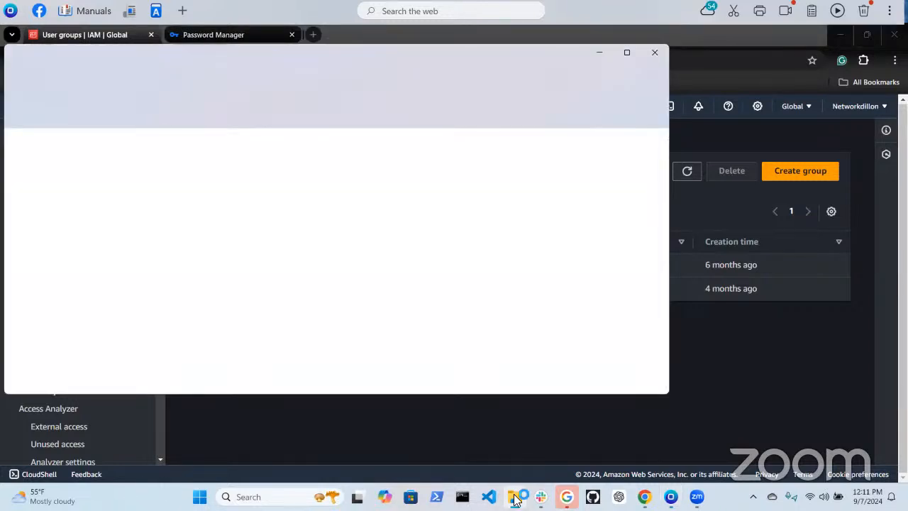
Step: Open the credentials file in C:\Users\<user>\.aws with Notepad, just this once
{"action": "double_click", "coordinate": [137, 155]}
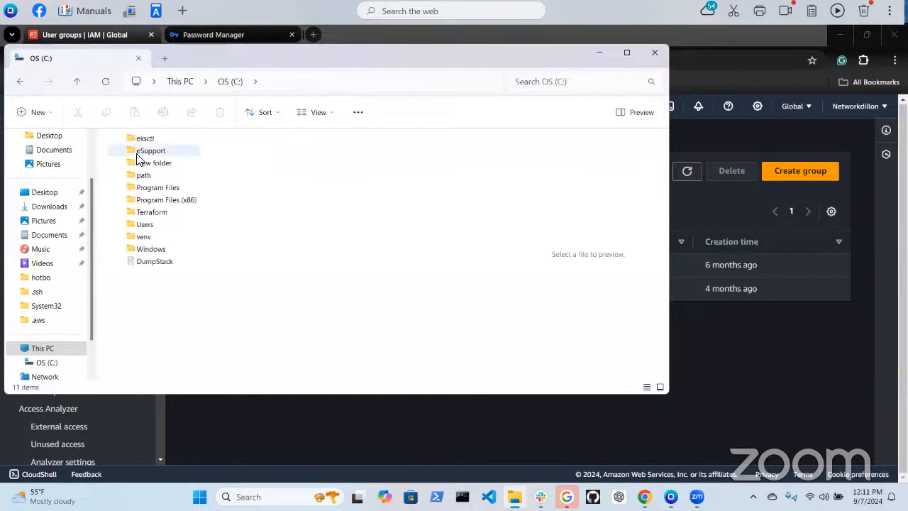
{"action": "double_click", "coordinate": [146, 226]}
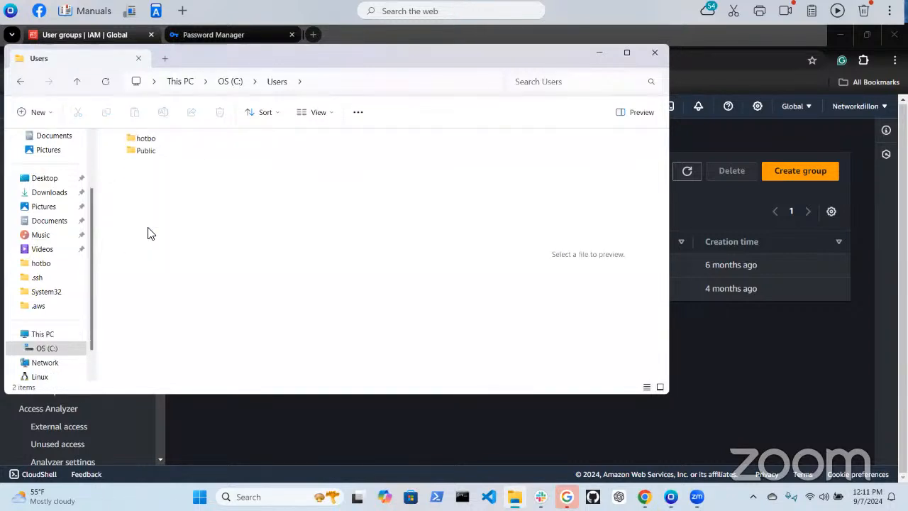
{"action": "double_click", "coordinate": [147, 139]}
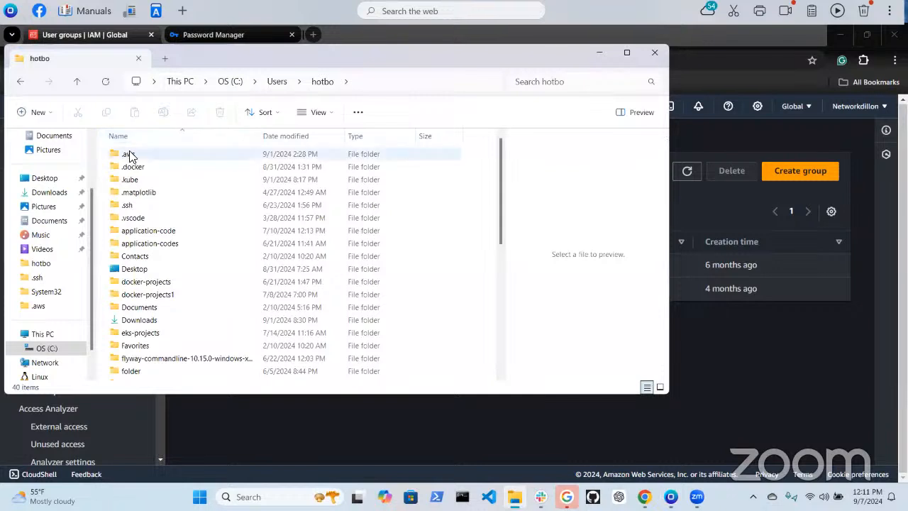
{"action": "double_click", "coordinate": [128, 154]}
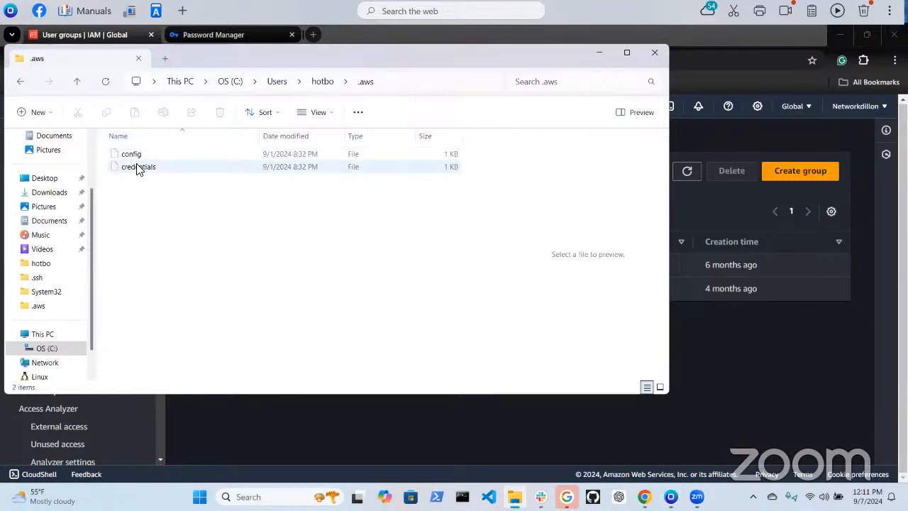
{"action": "left_click", "coordinate": [137, 169]}
{"action": "double_click", "coordinate": [137, 169]}
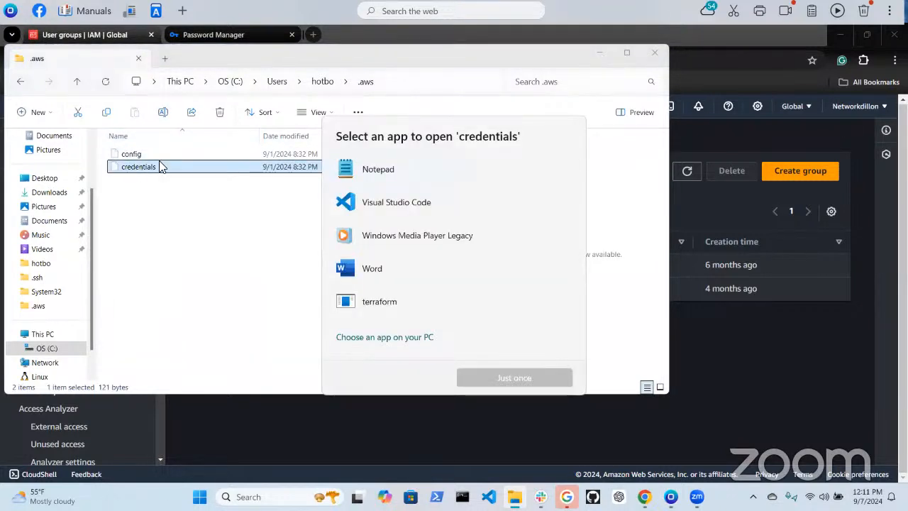
{"action": "left_click", "coordinate": [376, 169]}
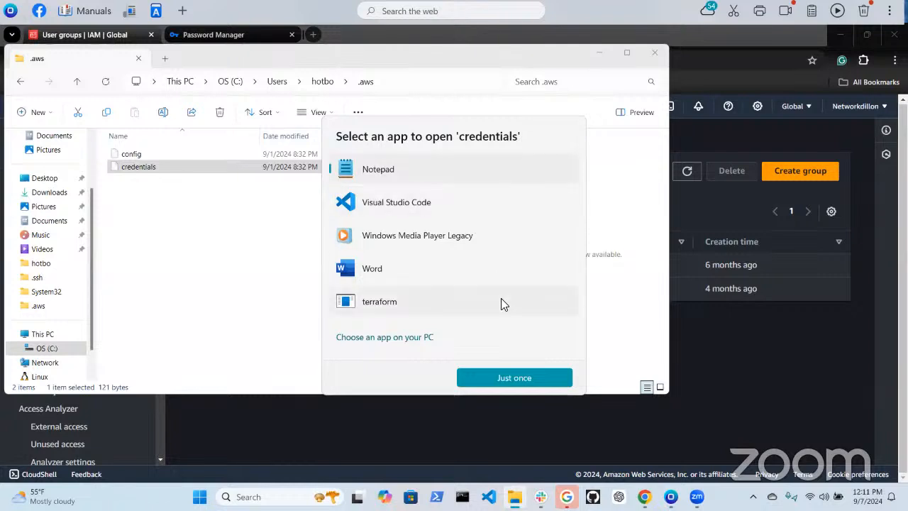
{"action": "left_click", "coordinate": [501, 377]}
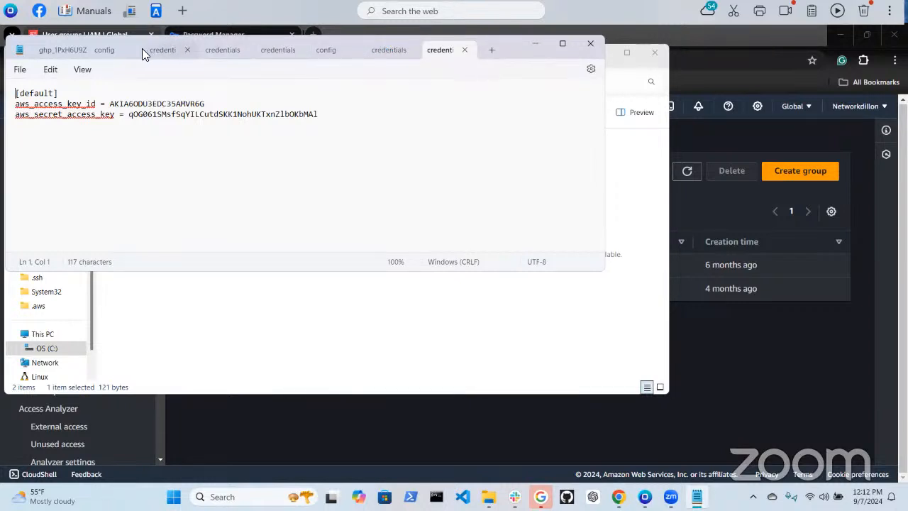
Step: Compare the config and credentials tabs in Notepad and close the last duplicate credentials copy
{"action": "left_click", "coordinate": [108, 50]}
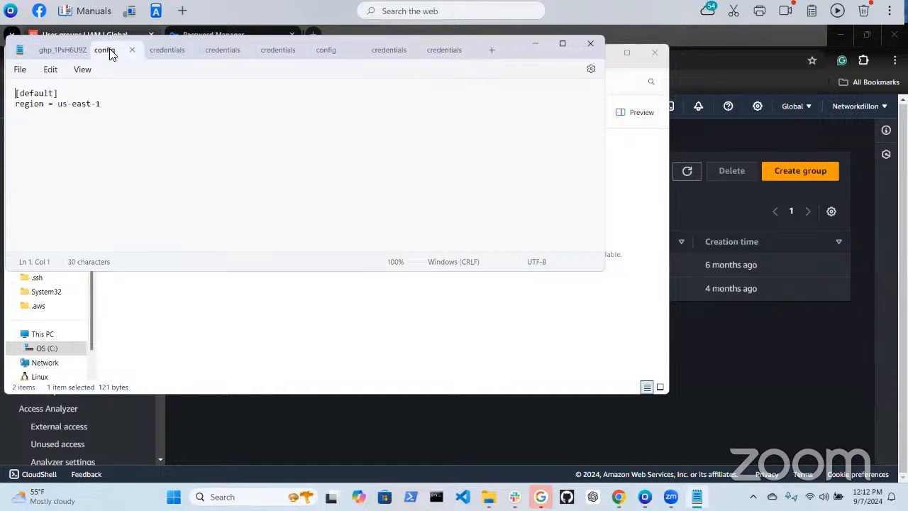
{"action": "left_click", "coordinate": [163, 49]}
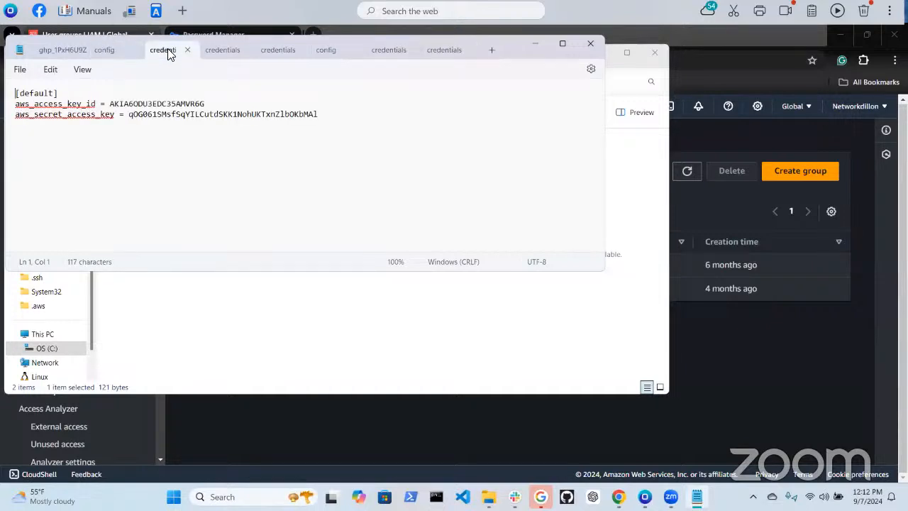
{"action": "left_click", "coordinate": [219, 50]}
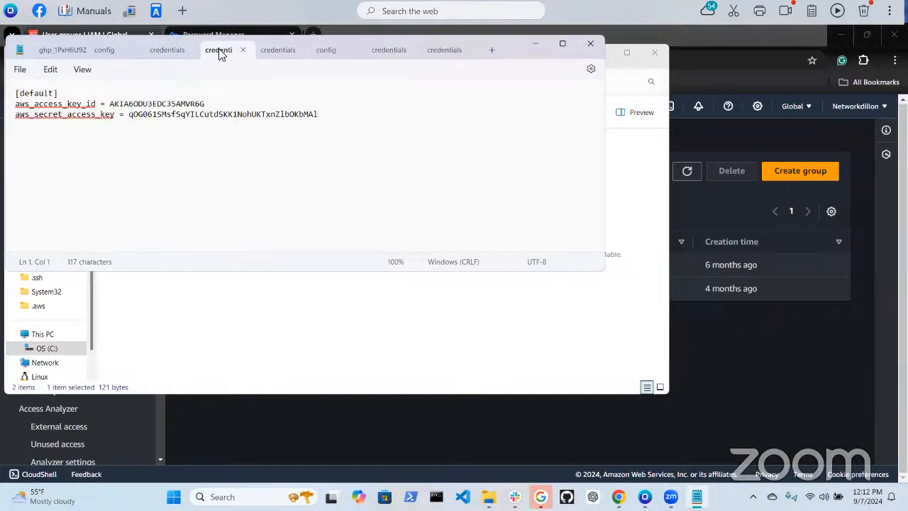
{"action": "left_click", "coordinate": [274, 52]}
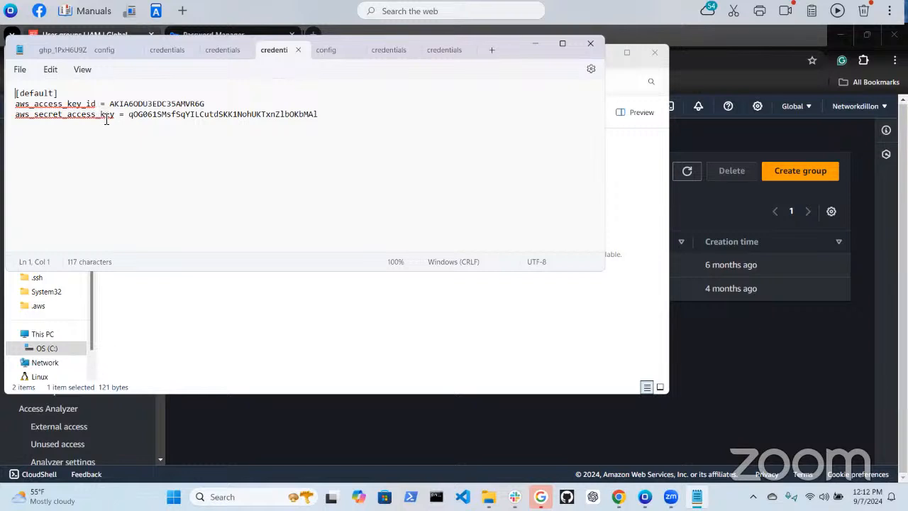
{"action": "left_click", "coordinate": [464, 50]}
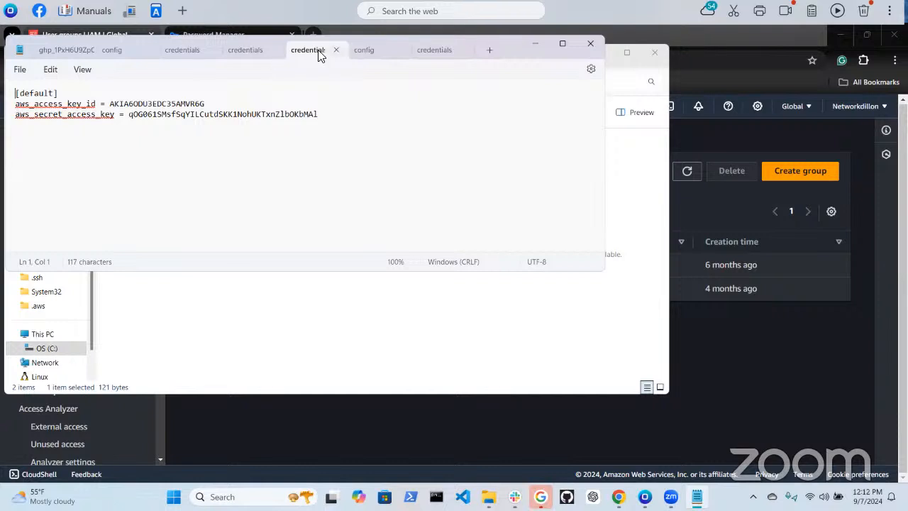
Step: Place the cursor at the end of the secret key line, then return to the AWS console
{"action": "left_click", "coordinate": [352, 137]}
{"action": "left_click", "coordinate": [335, 119]}
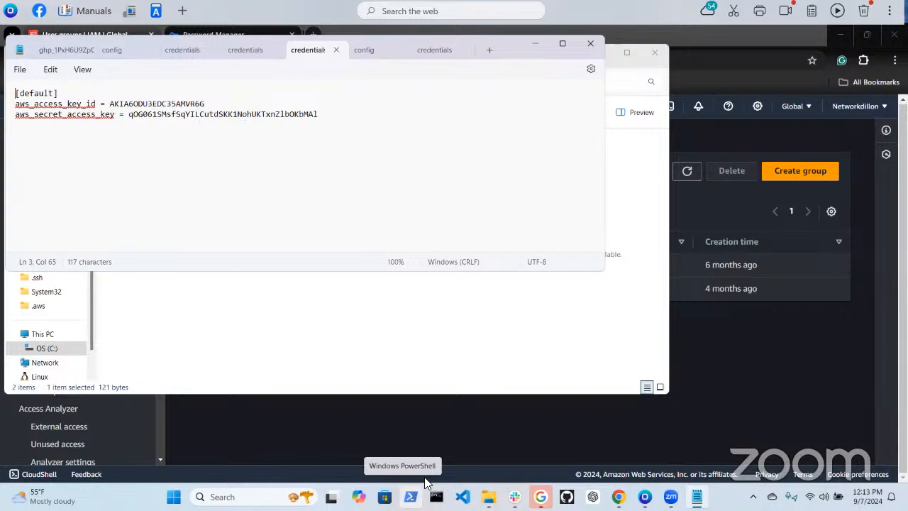
{"action": "left_click", "coordinate": [807, 349]}
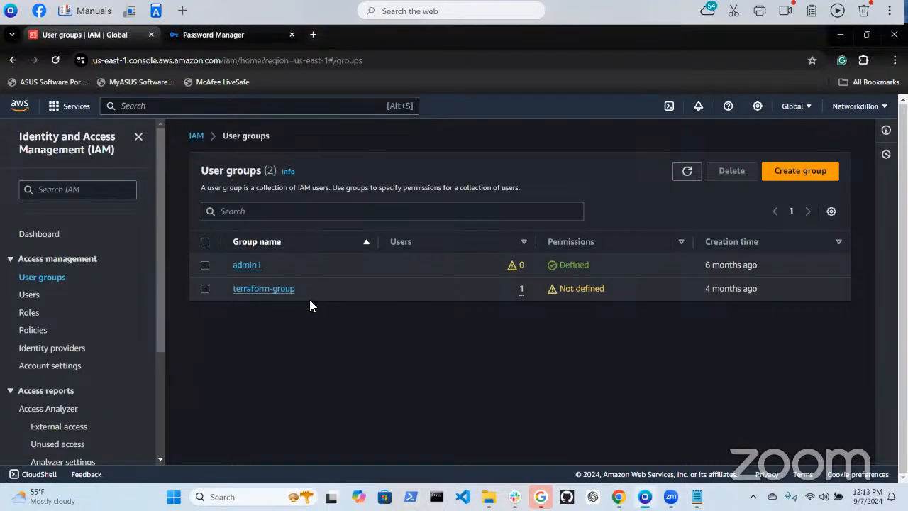
Step: Search 'eks' and open the Elastic Kubernetes Service clusters list with rentzone-cluster
{"action": "left_click", "coordinate": [145, 107]}
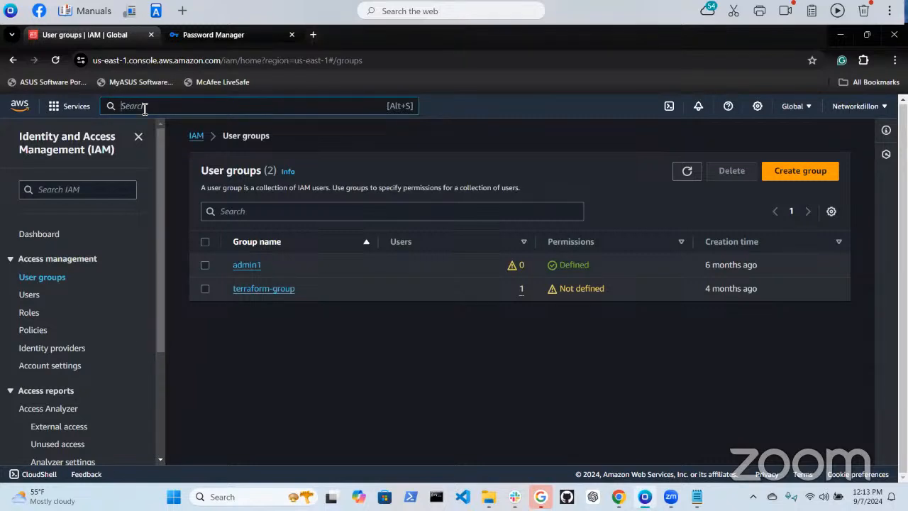
{"action": "type", "text": "eks"}
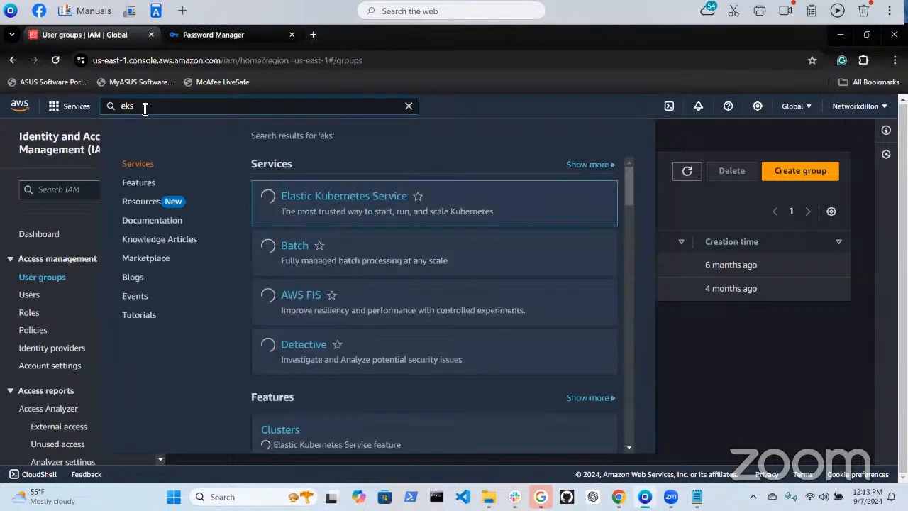
{"action": "left_click", "coordinate": [308, 199]}
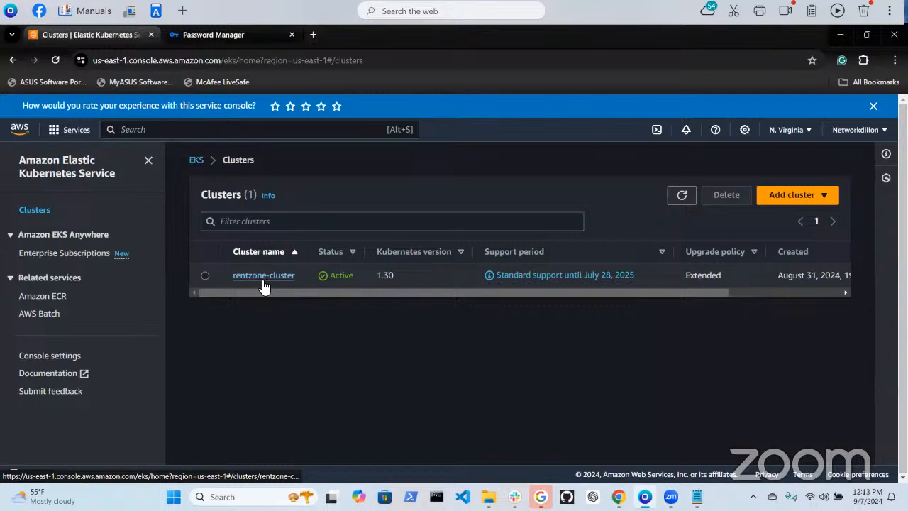
Step: Open rentzone-cluster's details and review its overview and networking settings
{"action": "left_click", "coordinate": [260, 278]}
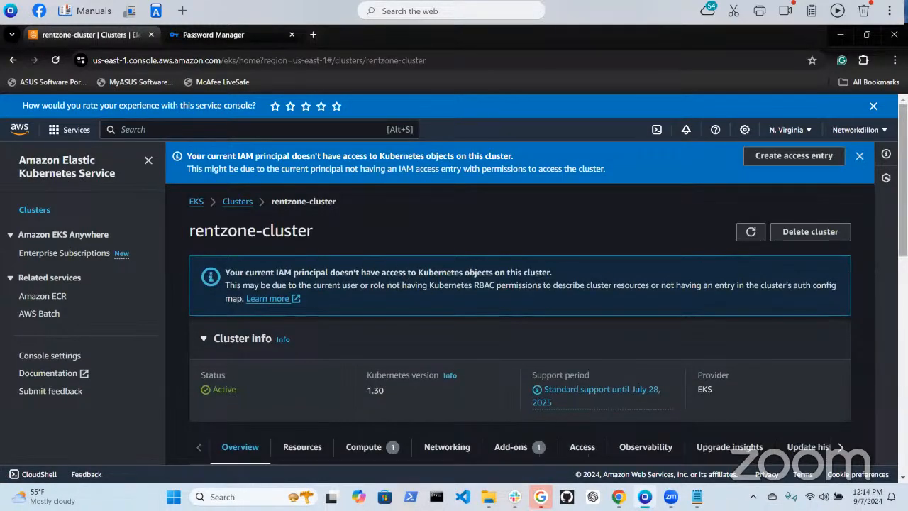
{"action": "scroll", "coordinate": [520, 305], "scroll_direction": "down", "scroll_amount": 2}
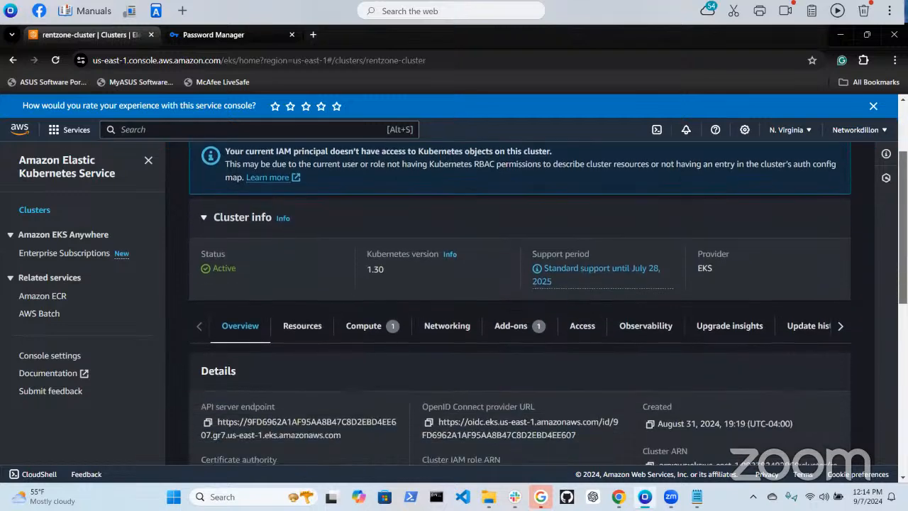
{"action": "scroll", "coordinate": [520, 305], "scroll_direction": "down", "scroll_amount": 2}
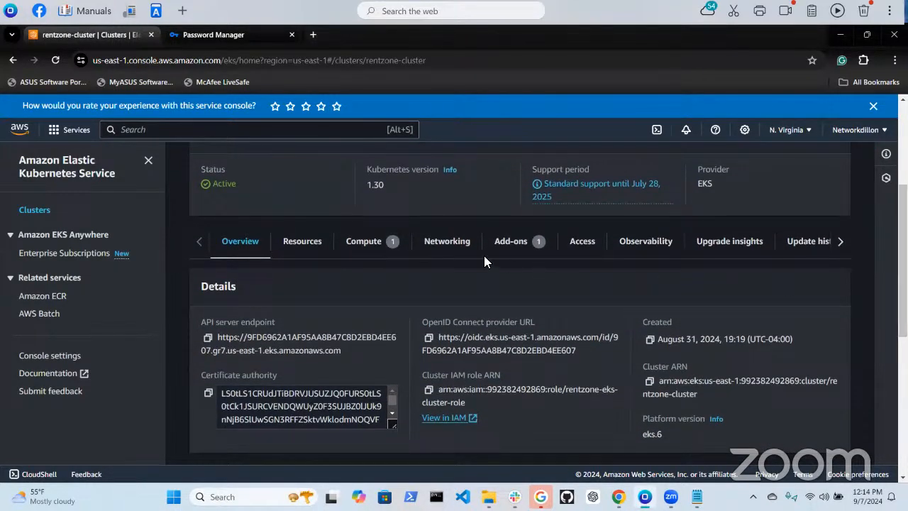
{"action": "left_click", "coordinate": [446, 241]}
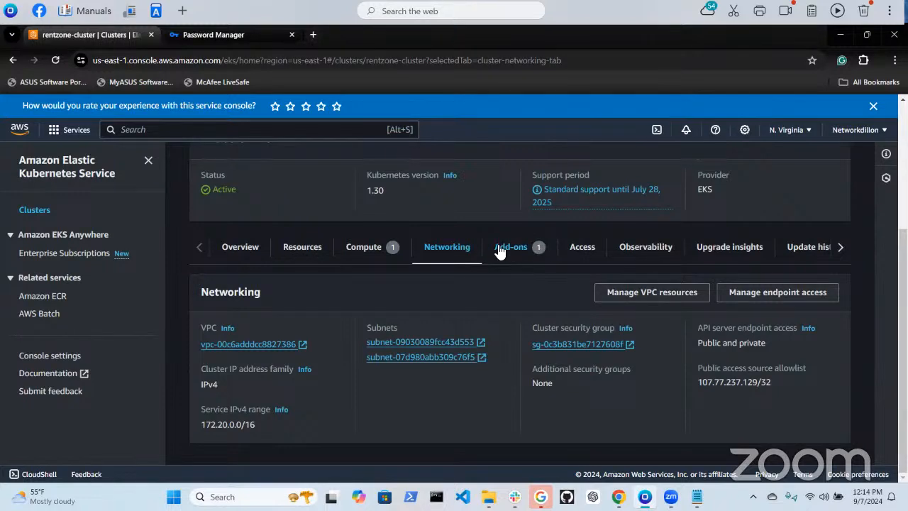
Step: Review the cluster's compute node groups, then its add-ons, where one add-on has a new version
{"action": "left_click", "coordinate": [360, 252]}
{"action": "scroll", "coordinate": [361, 252], "scroll_direction": "down", "scroll_amount": 2}
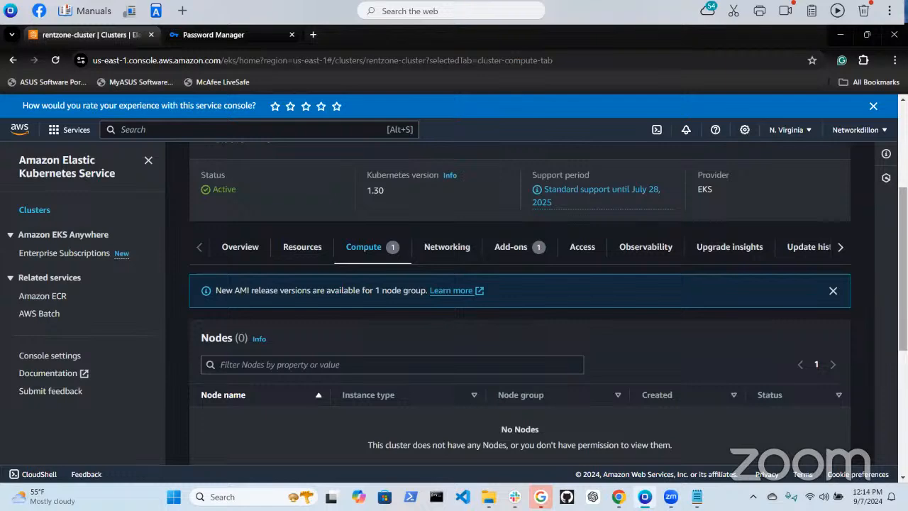
{"action": "scroll", "coordinate": [520, 303], "scroll_direction": "down", "scroll_amount": 3}
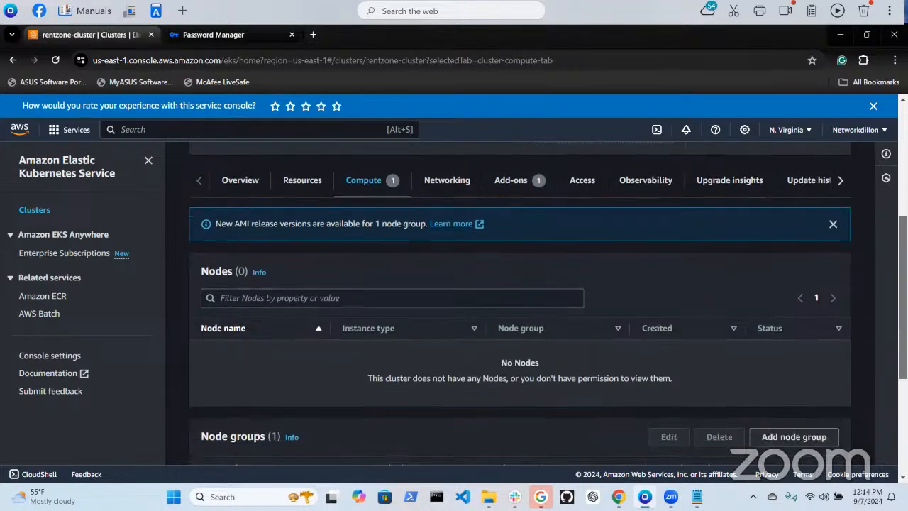
{"action": "scroll", "coordinate": [520, 303], "scroll_direction": "down", "scroll_amount": 2}
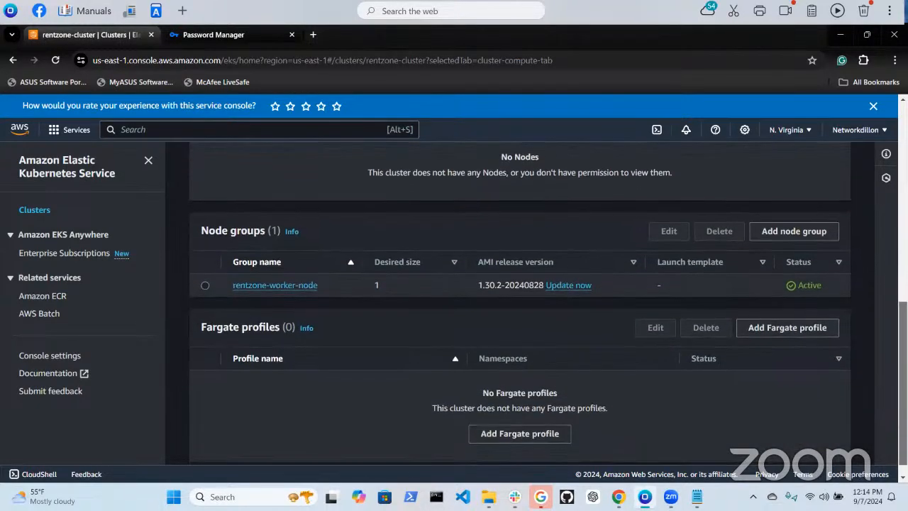
{"action": "scroll", "coordinate": [520, 303], "scroll_direction": "up", "scroll_amount": 5}
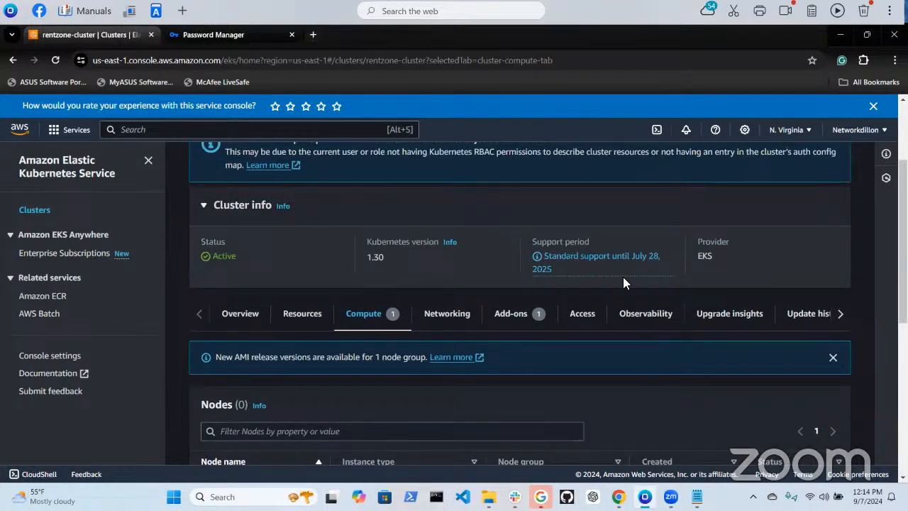
{"action": "left_click", "coordinate": [509, 315]}
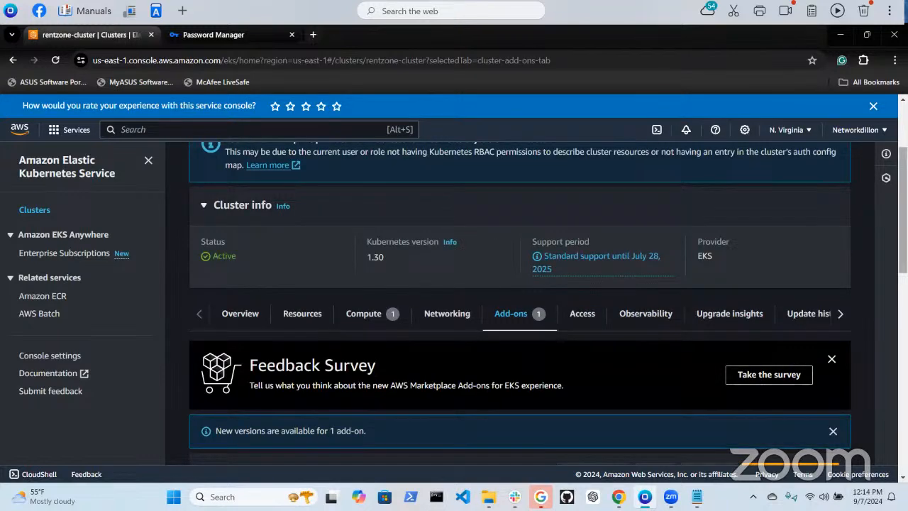
Step: Inspect rentzone-cluster's three IAM access entries and its empty Pod Identity and OIDC sections
{"action": "left_click", "coordinate": [580, 317]}
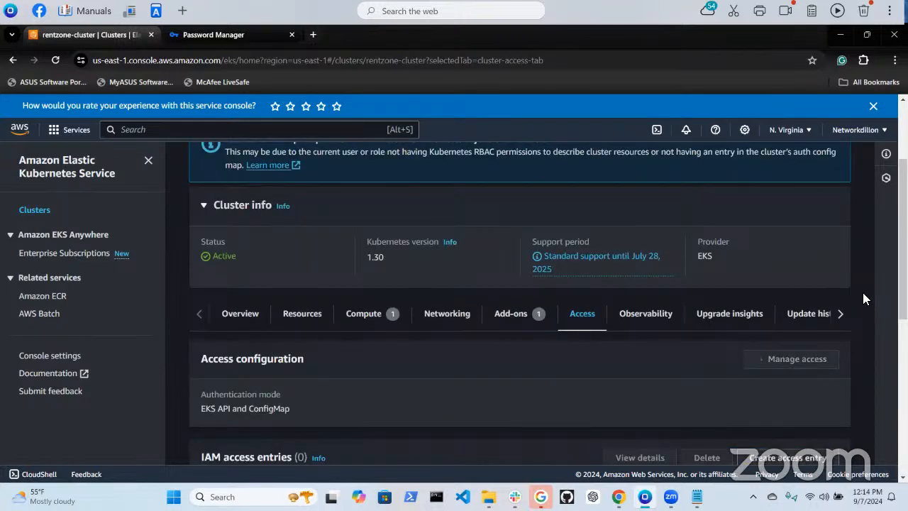
{"action": "scroll", "coordinate": [863, 298], "scroll_direction": "down", "scroll_amount": 3}
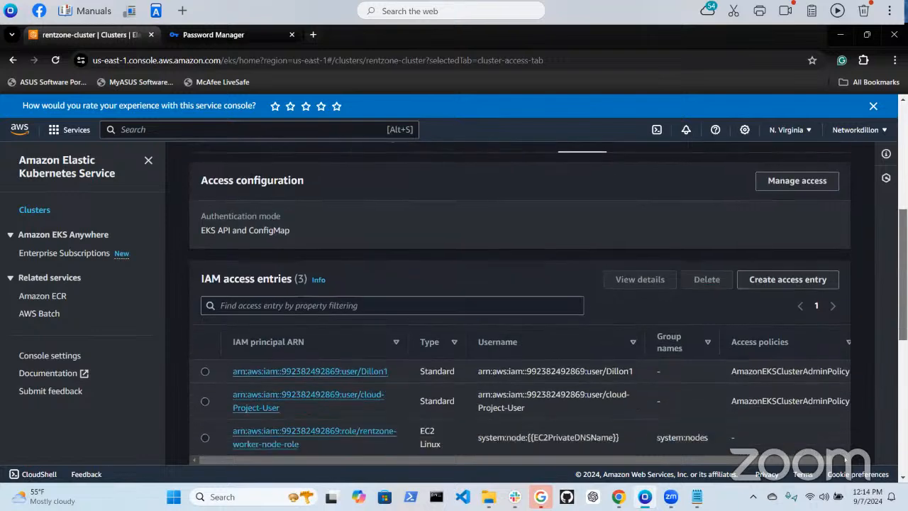
{"action": "scroll", "coordinate": [520, 298], "scroll_direction": "down", "scroll_amount": 4}
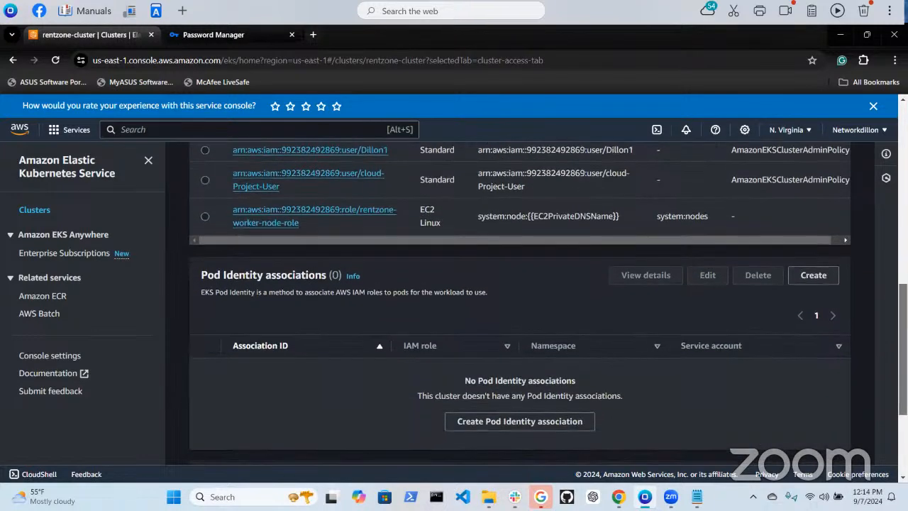
{"action": "scroll", "coordinate": [520, 298], "scroll_direction": "down", "scroll_amount": 2}
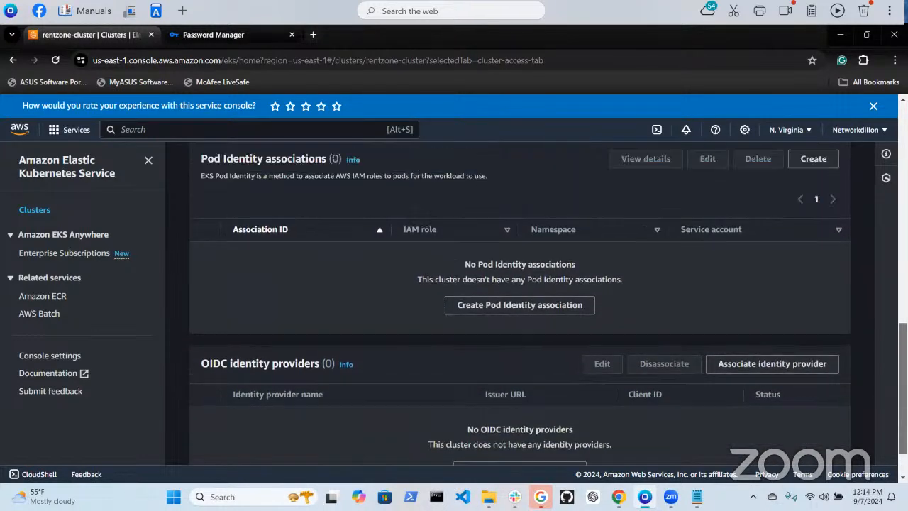
{"action": "scroll", "coordinate": [521, 298], "scroll_direction": "up", "scroll_amount": 4}
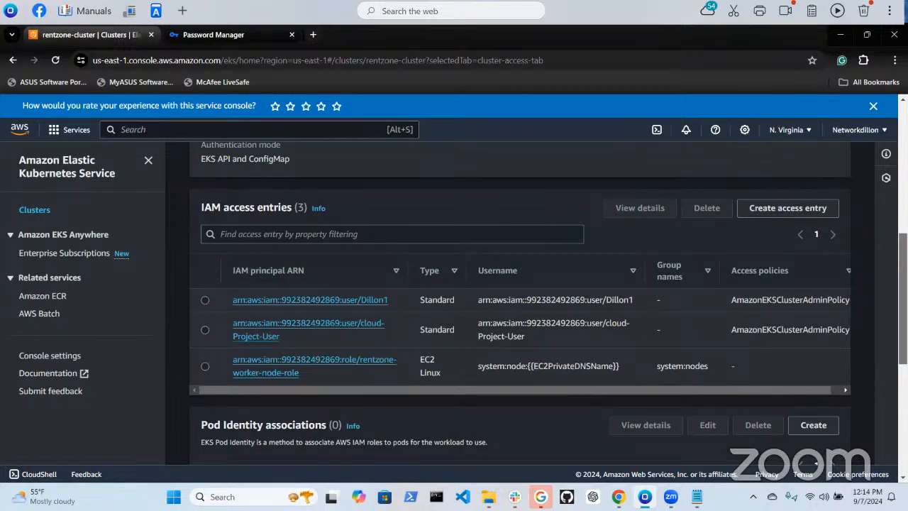
{"action": "scroll", "coordinate": [520, 298], "scroll_direction": "up", "scroll_amount": 3}
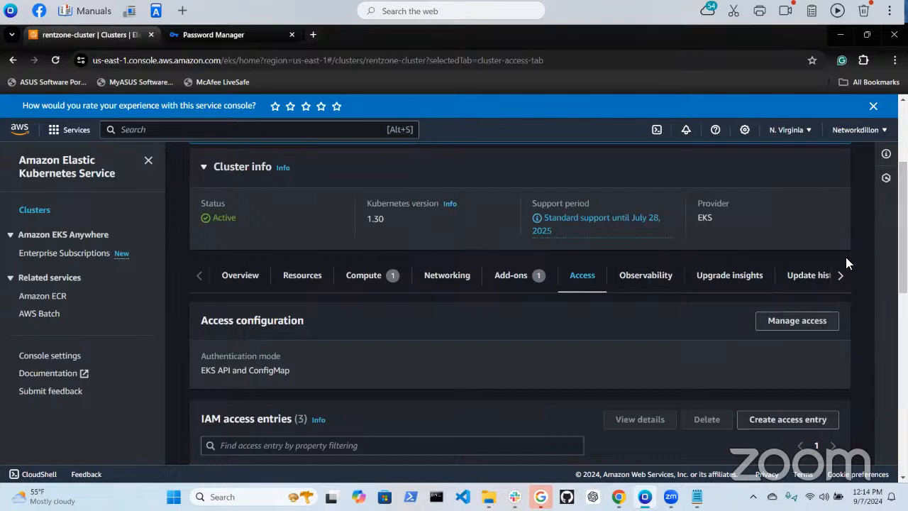
Step: Move from the cluster tabs over to the rentzone-eks-deployment.ps1 script in VS Code
{"action": "left_click", "coordinate": [841, 276]}
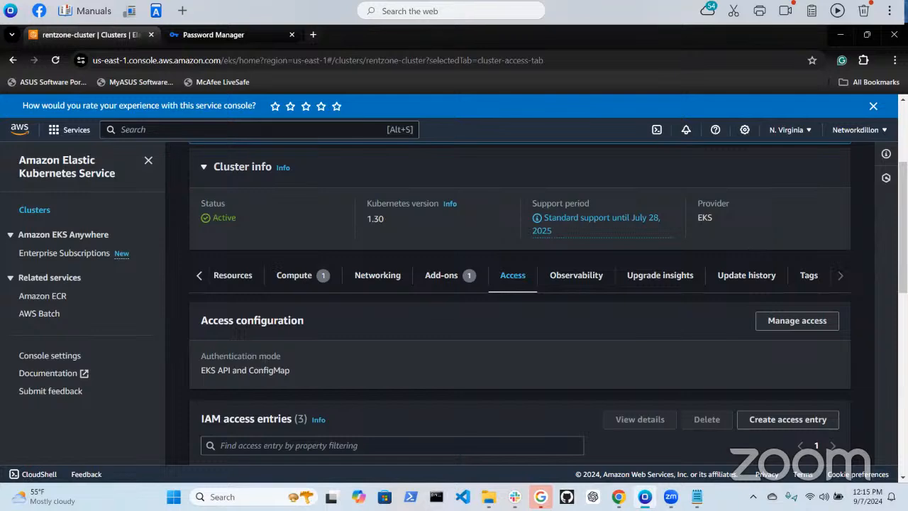
{"action": "left_click", "coordinate": [462, 497]}
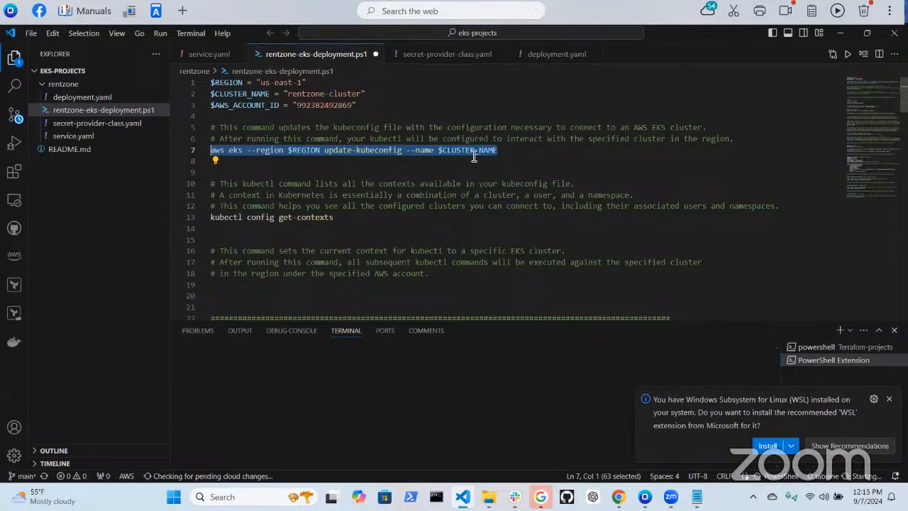
Step: Dismiss the WSL suggestion and view secret-provider-class.yaml, the rentzone-secret SecretProviderClass using the aws provider
{"action": "left_click", "coordinate": [890, 399]}
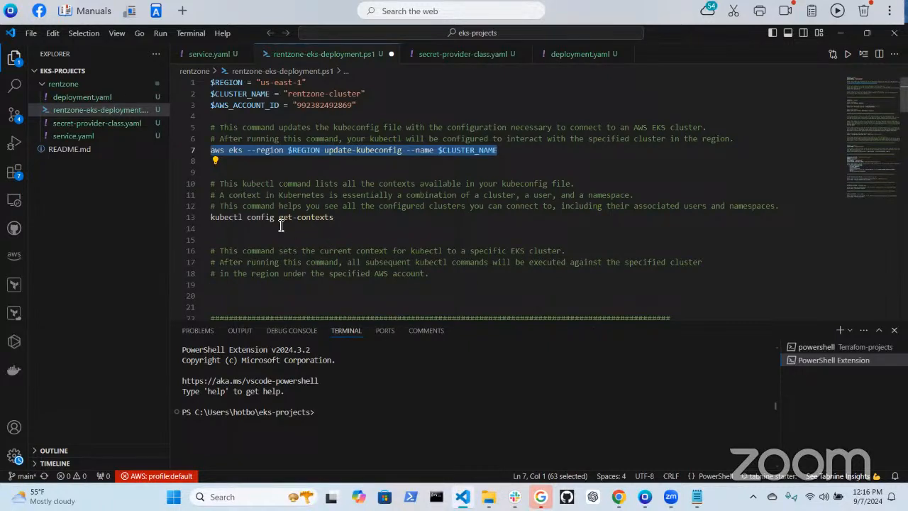
{"action": "left_click", "coordinate": [97, 125]}
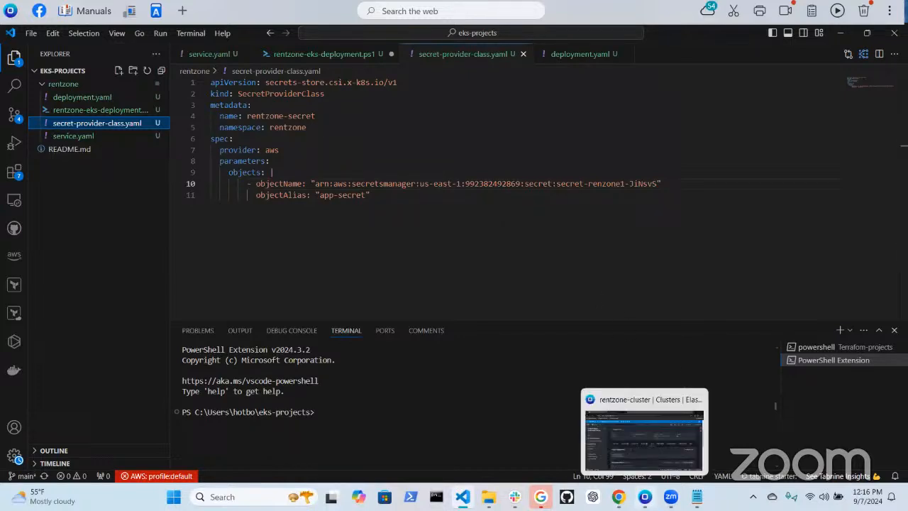
{"action": "left_click", "coordinate": [645, 497]}
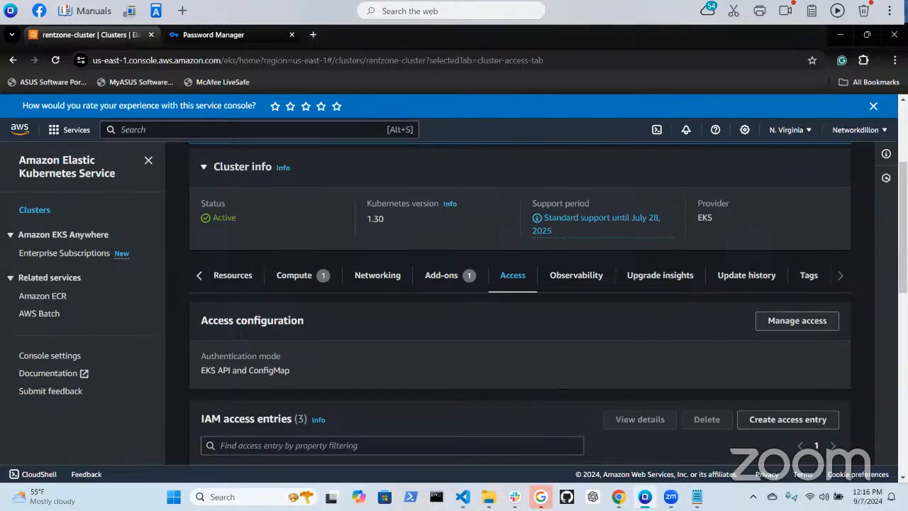
Step: Check the cluster's Access page briefly, then return to secret-provider-class.yaml in VS Code
{"action": "mouse_move", "coordinate": [671, 497]}
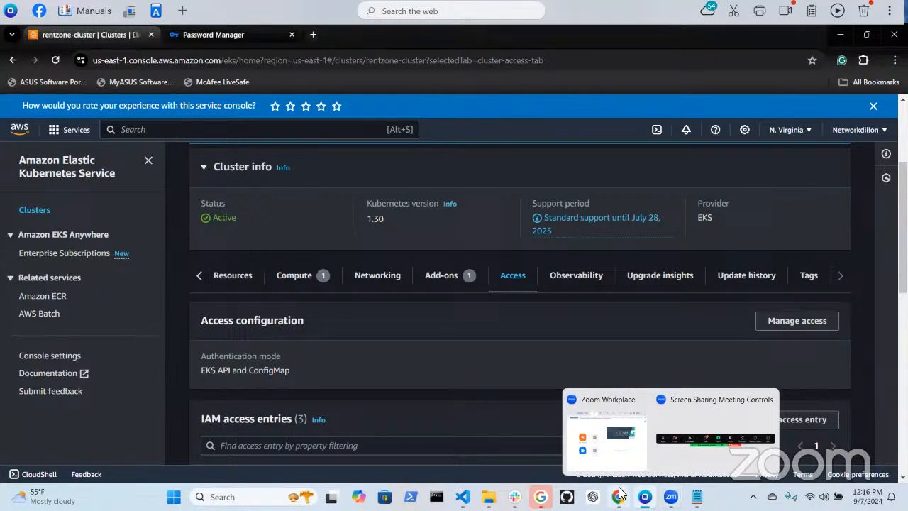
{"action": "left_click", "coordinate": [463, 497]}
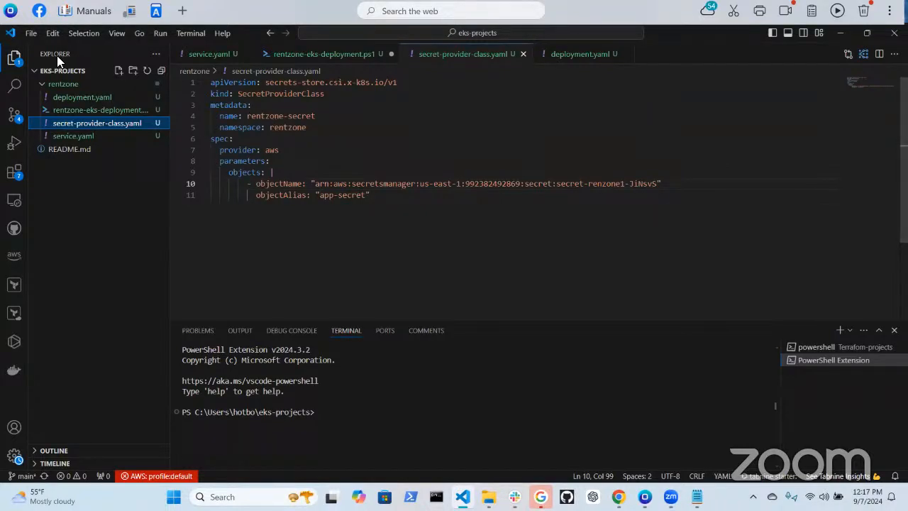
Step: Browse deployment.yaml, secret-provider-class.yaml and service.yaml, ending on rentzone-eks-deployment.ps1
{"action": "left_click", "coordinate": [65, 100]}
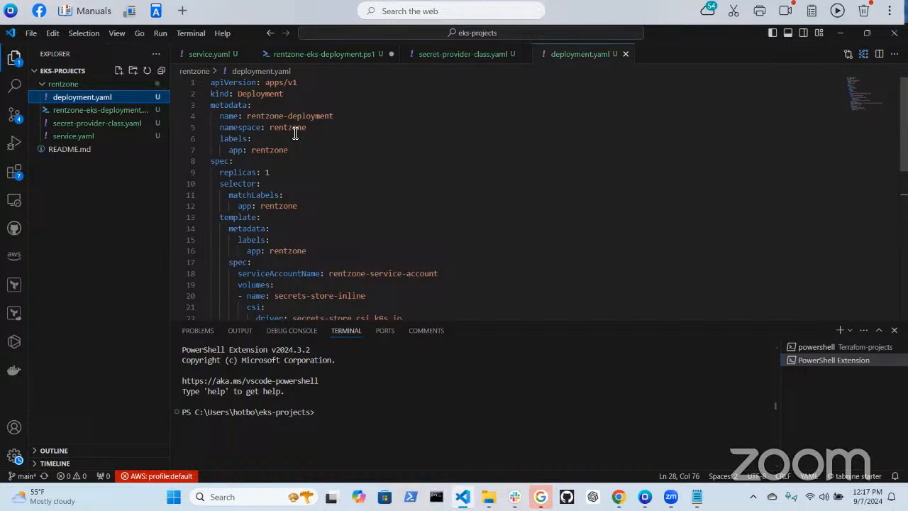
{"action": "left_click", "coordinate": [98, 112]}
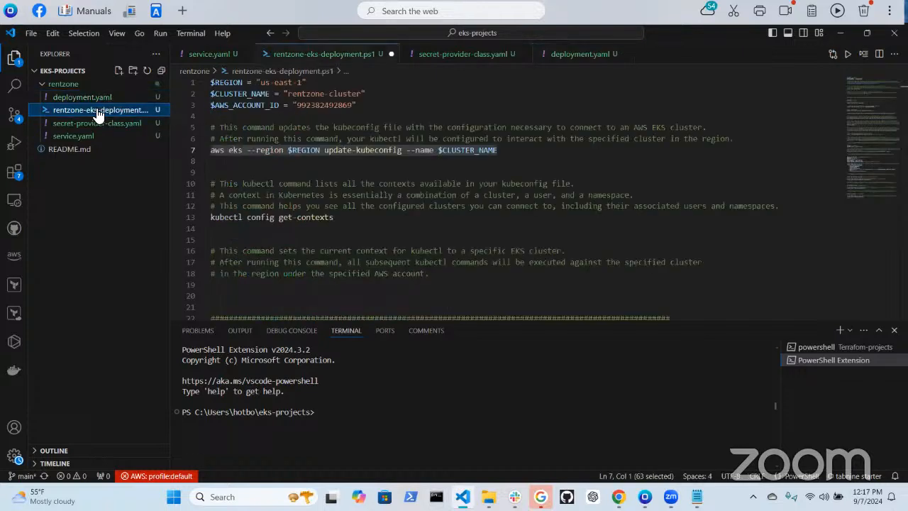
{"action": "left_click", "coordinate": [88, 125]}
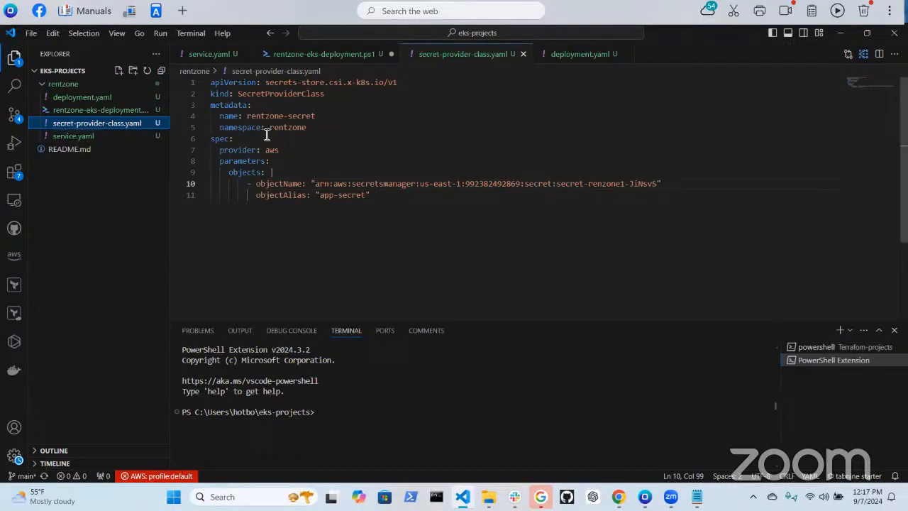
{"action": "left_click", "coordinate": [91, 139]}
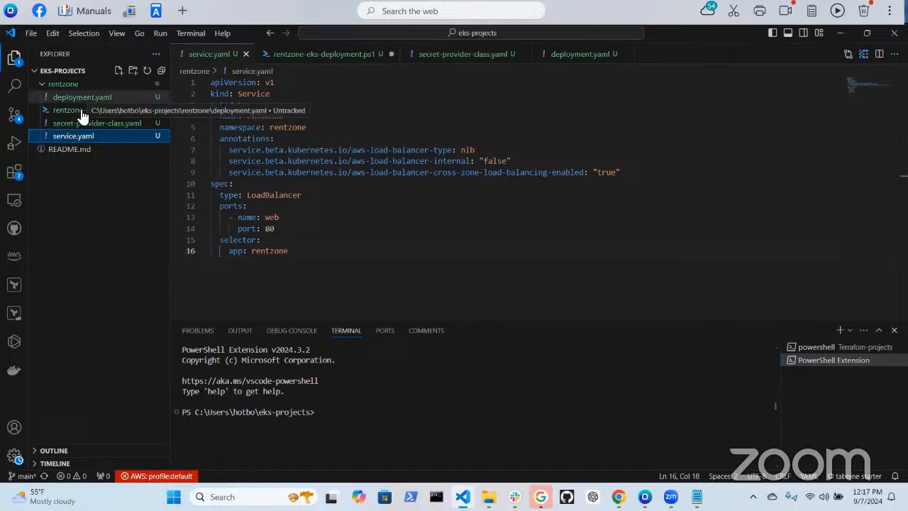
{"action": "left_click", "coordinate": [80, 112]}
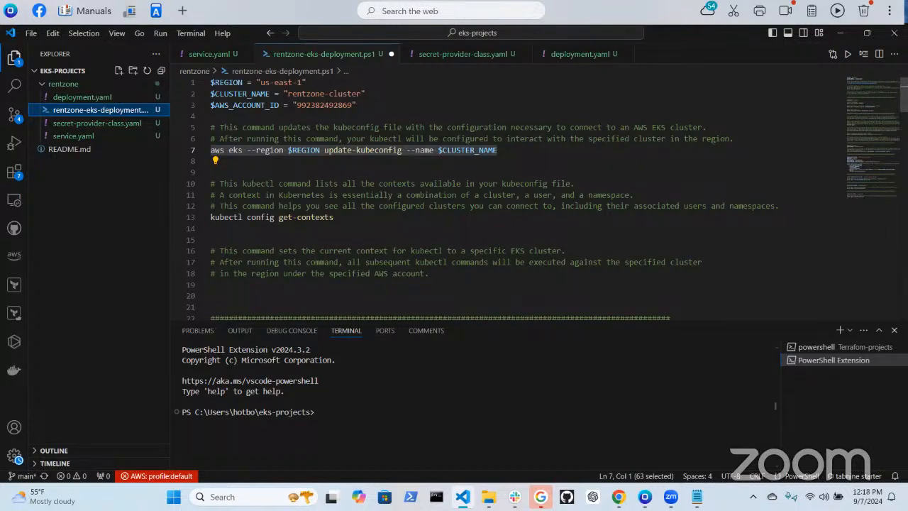
Step: Read rentzone-eks-deployment.ps1 from its closing kubectl apply commands up to the $NAMESPACE "rentzone" setup
{"action": "left_click", "coordinate": [885, 221]}
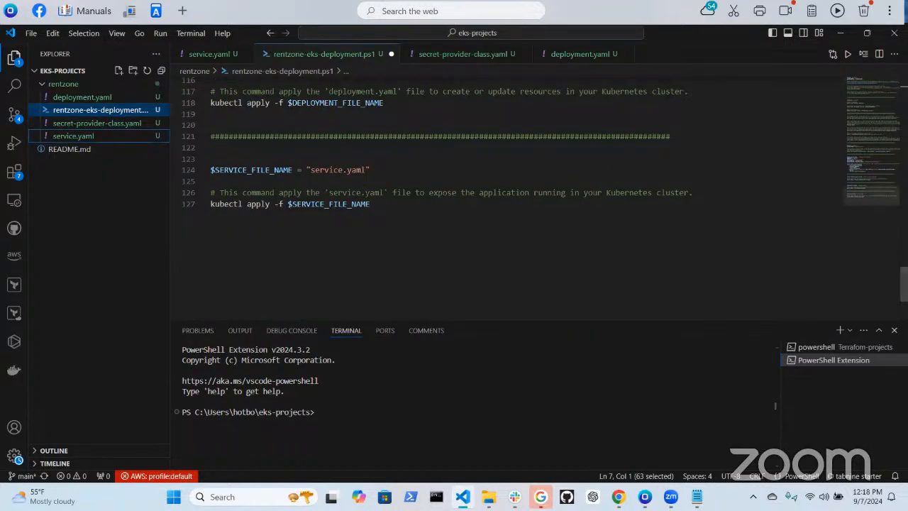
{"action": "scroll", "coordinate": [440, 199], "scroll_direction": "up", "scroll_amount": 4}
{"action": "scroll", "coordinate": [455, 199], "scroll_direction": "up", "scroll_amount": 10}
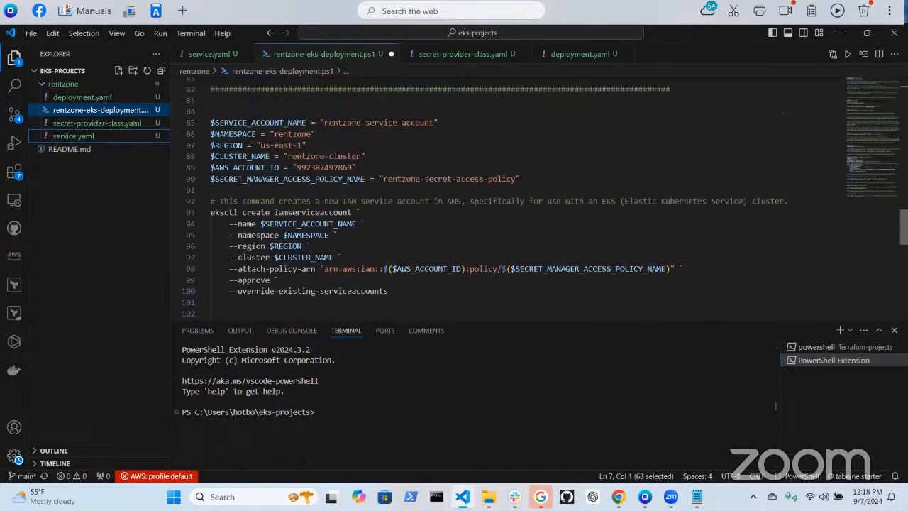
{"action": "scroll", "coordinate": [454, 199], "scroll_direction": "up", "scroll_amount": 10}
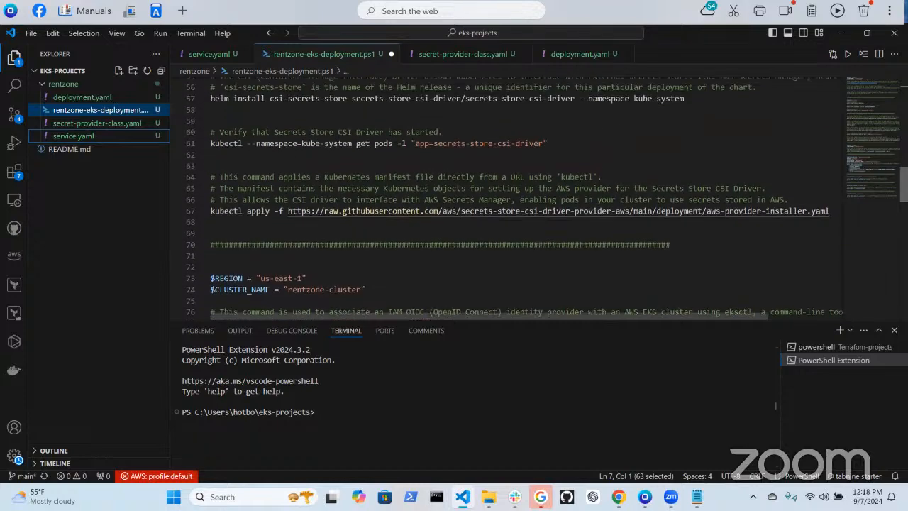
{"action": "scroll", "coordinate": [454, 199], "scroll_direction": "up", "scroll_amount": 2}
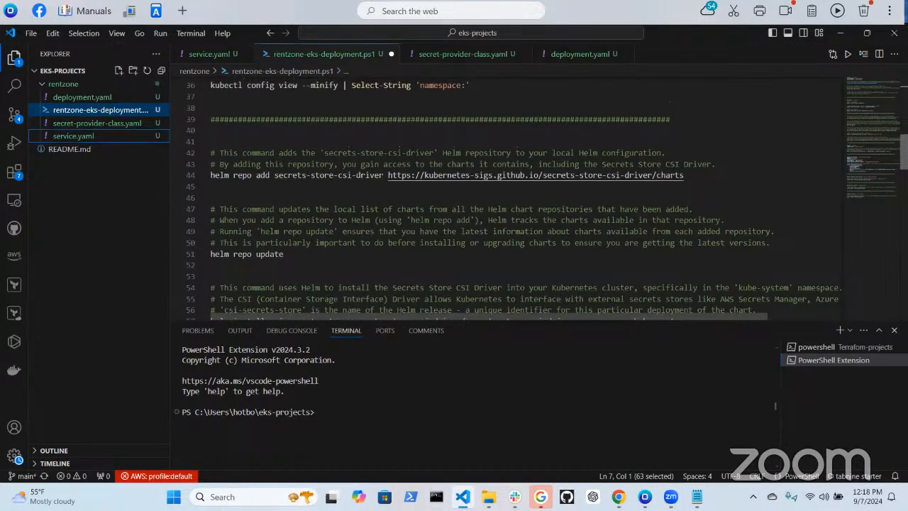
{"action": "scroll", "coordinate": [455, 199], "scroll_direction": "down", "scroll_amount": 2}
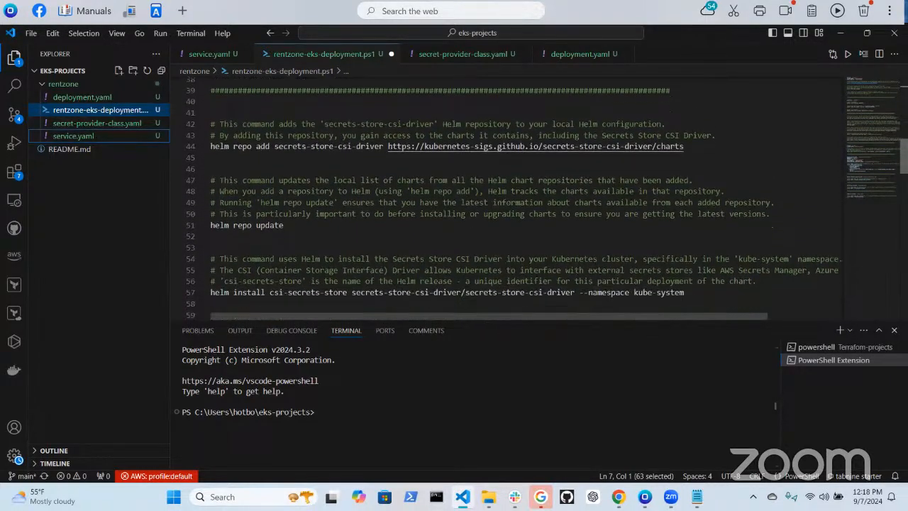
{"action": "scroll", "coordinate": [454, 199], "scroll_direction": "down", "scroll_amount": 1}
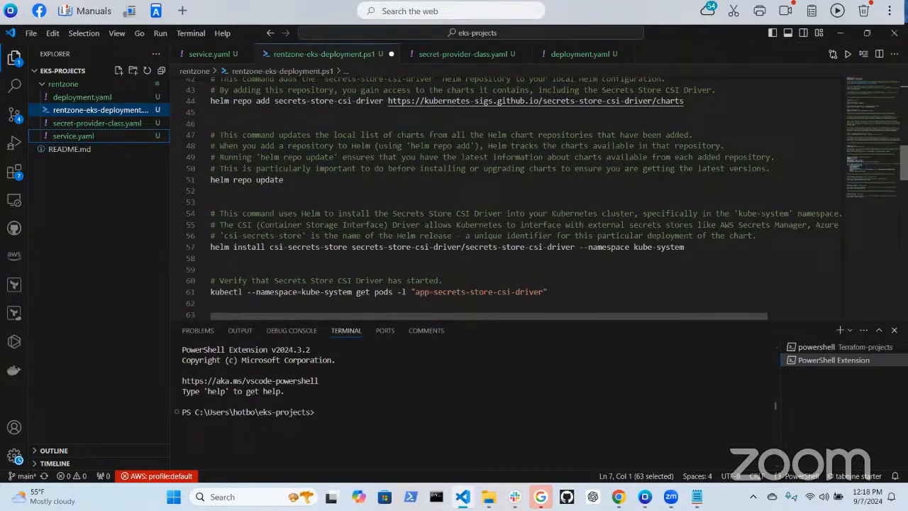
{"action": "scroll", "coordinate": [454, 198], "scroll_direction": "down", "scroll_amount": 1}
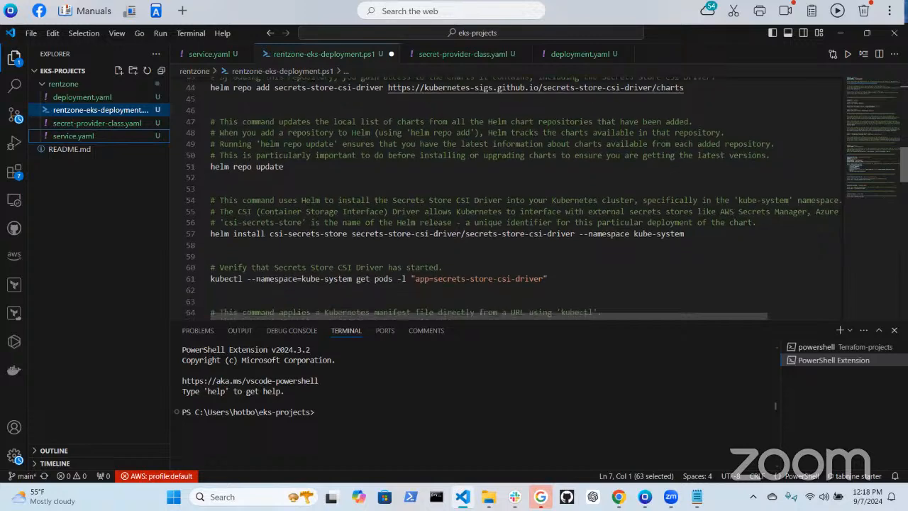
{"action": "scroll", "coordinate": [454, 199], "scroll_direction": "up", "scroll_amount": 1}
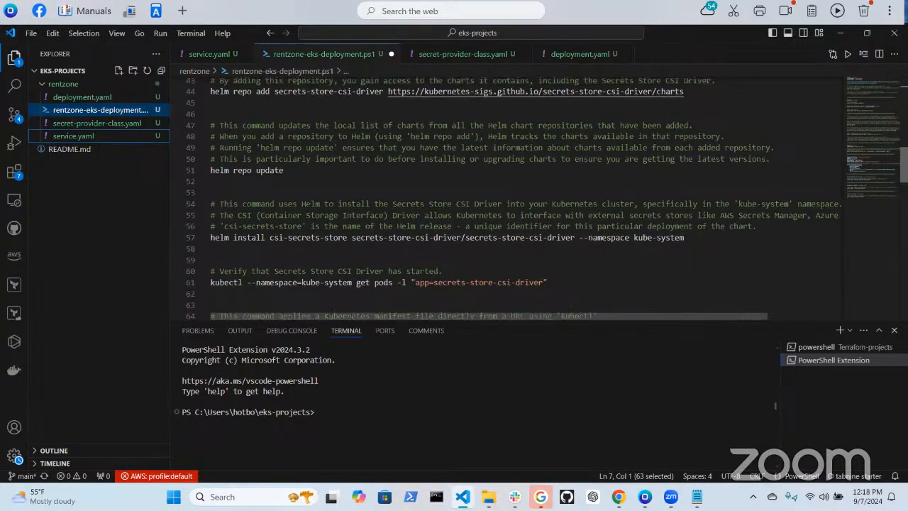
{"action": "scroll", "coordinate": [455, 199], "scroll_direction": "up", "scroll_amount": 5}
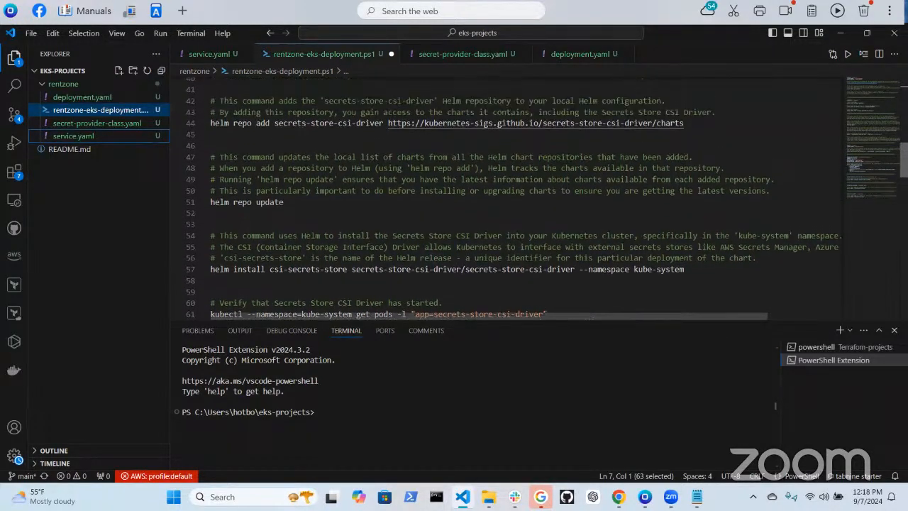
{"action": "scroll", "coordinate": [515, 182], "scroll_direction": "up", "scroll_amount": 2}
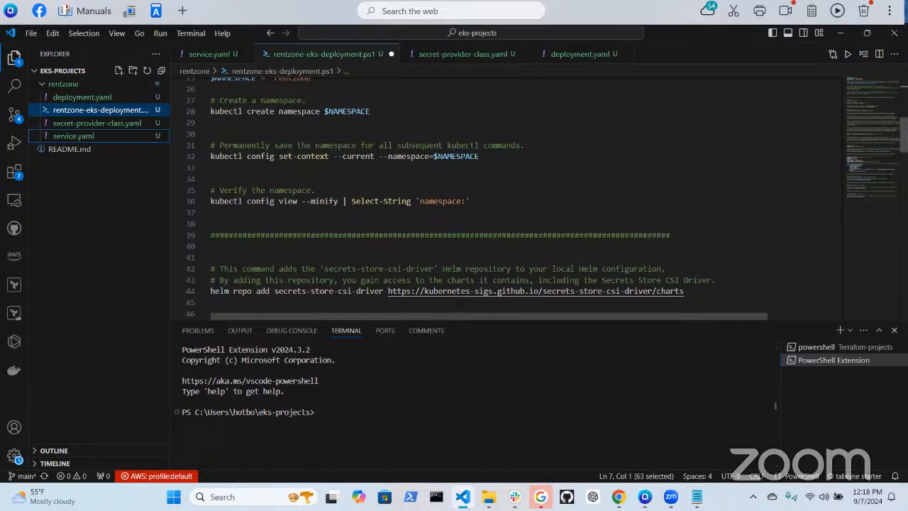
{"action": "scroll", "coordinate": [511, 199], "scroll_direction": "up", "scroll_amount": 2}
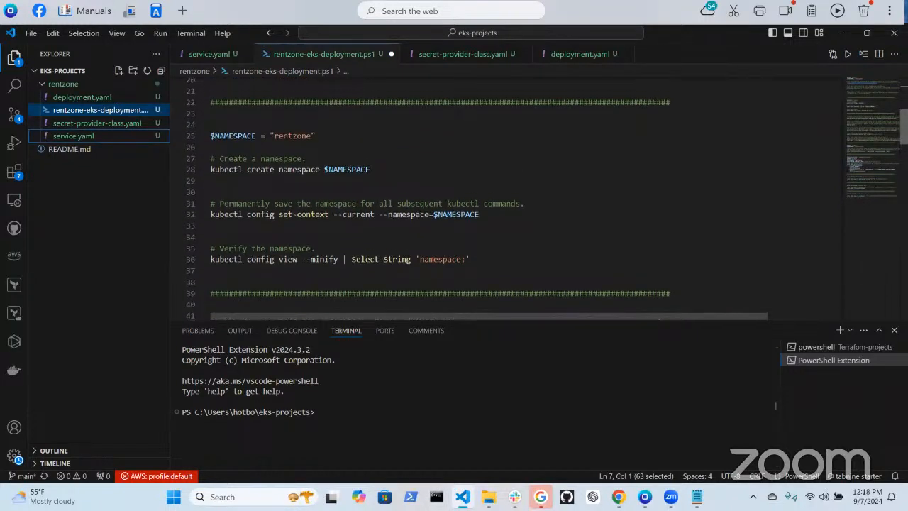
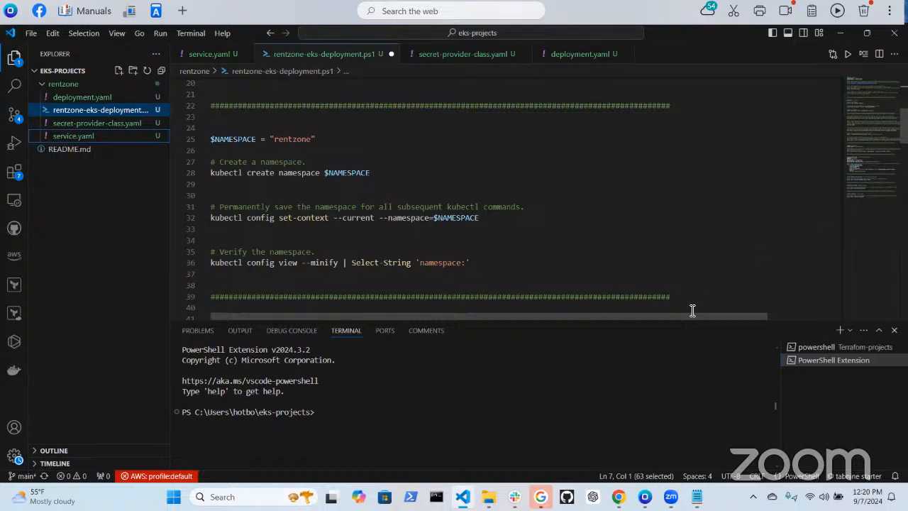
Step: Open deployment.yaml from the rentzone folder to review its Deployment definition
{"action": "mouse_move", "coordinate": [645, 497]}
{"action": "left_click", "coordinate": [93, 100]}
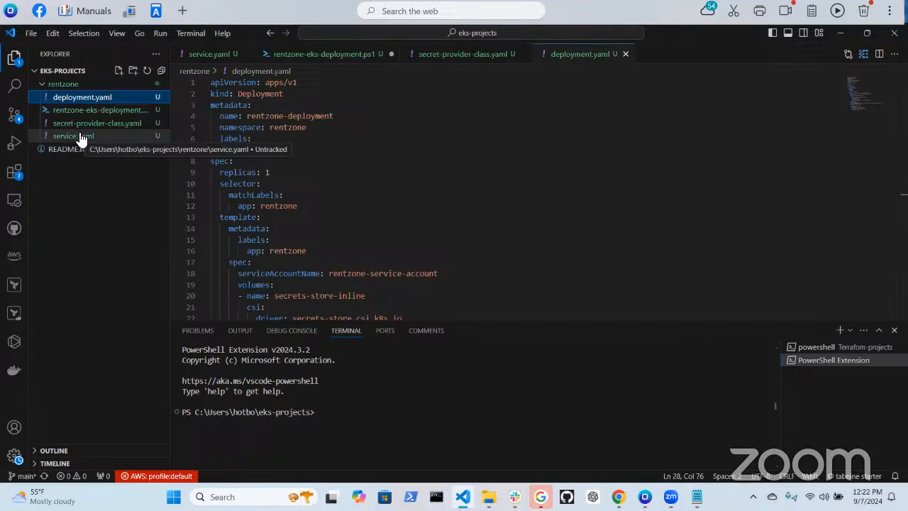
Step: Glance at service.yaml, then scroll rentzone-eks-deployment.ps1 back to its us-east-1 and rentzone-cluster settings
{"action": "left_click", "coordinate": [81, 136]}
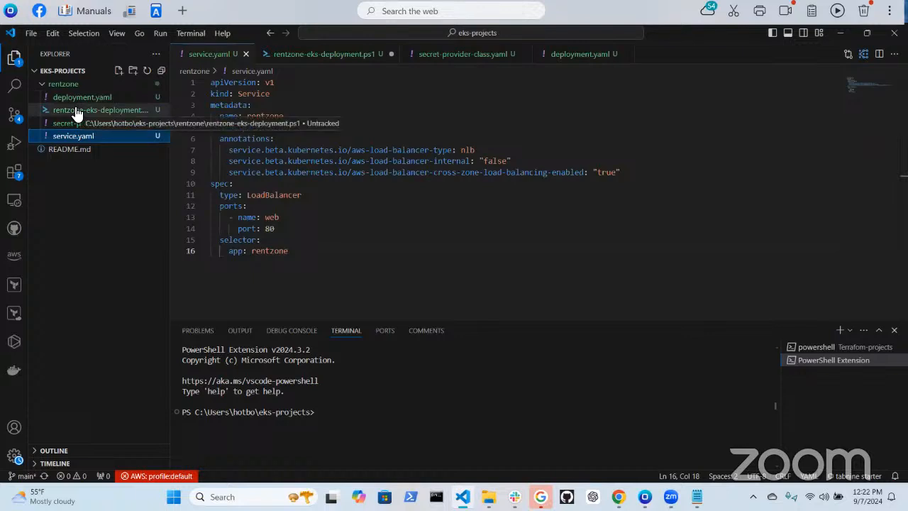
{"action": "left_click", "coordinate": [76, 113]}
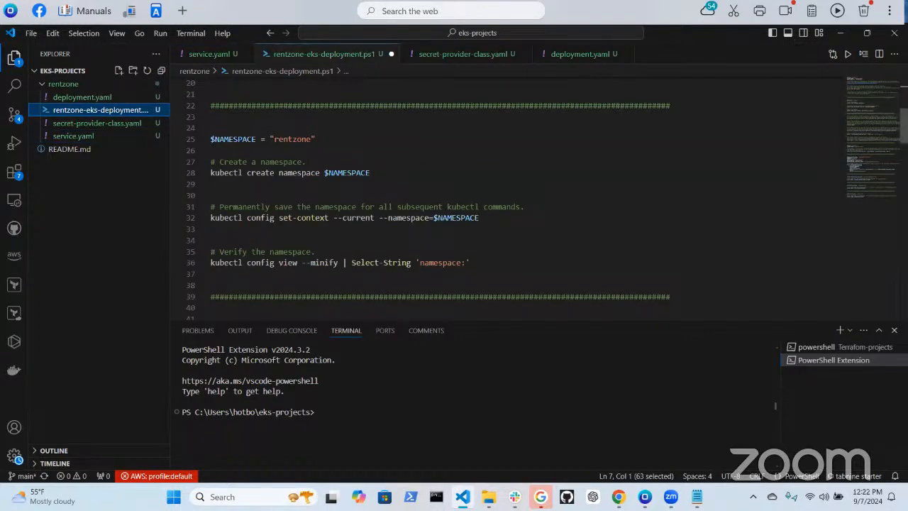
{"action": "scroll", "coordinate": [873, 120], "scroll_direction": "up", "scroll_amount": 7}
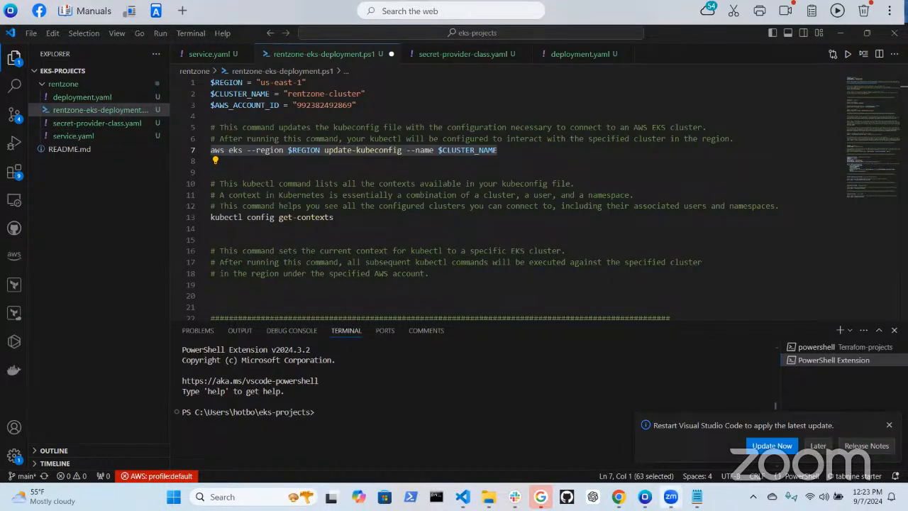
{"action": "mouse_move", "coordinate": [671, 497]}
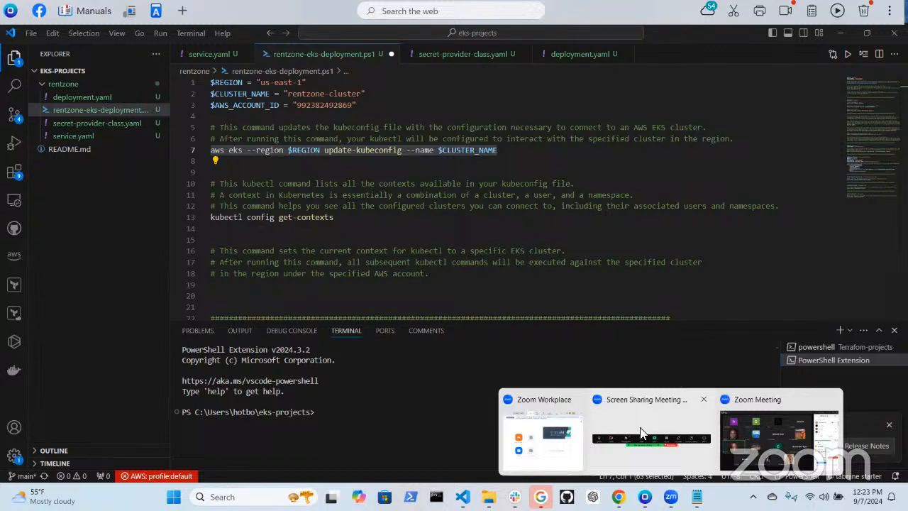
Step: Switch to the Zoom meeting window showing participants and the active screen share
{"action": "left_click", "coordinate": [754, 439]}
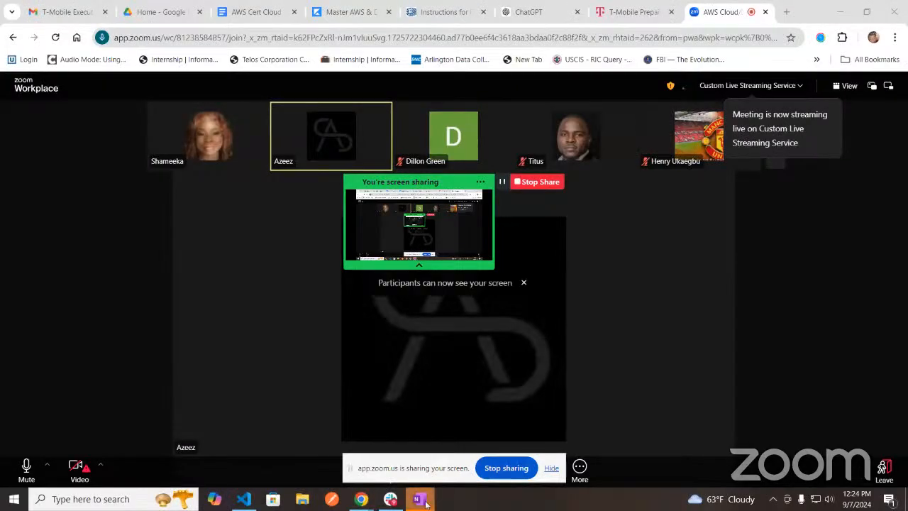
Step: Bring up OneNote, dismiss the subscription notice, and scroll to the top of the ECS Cluster page
{"action": "left_click", "coordinate": [421, 500]}
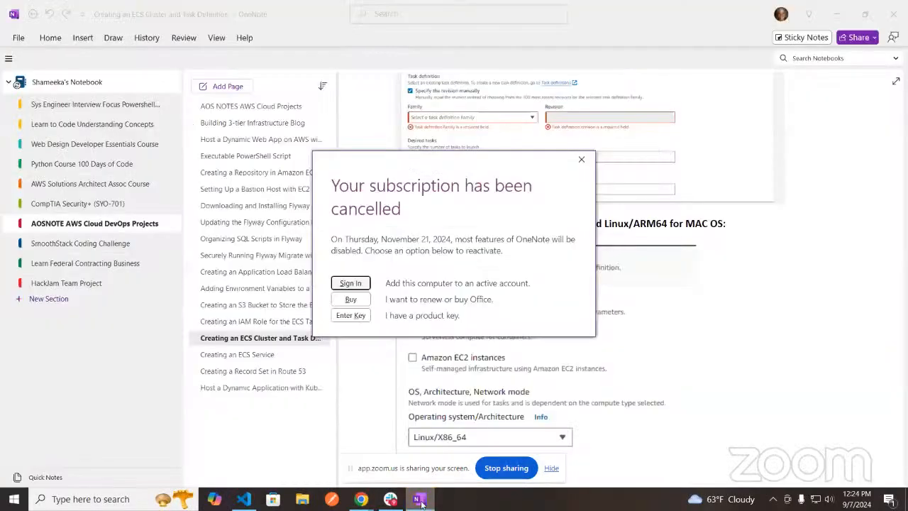
{"action": "left_click", "coordinate": [580, 161]}
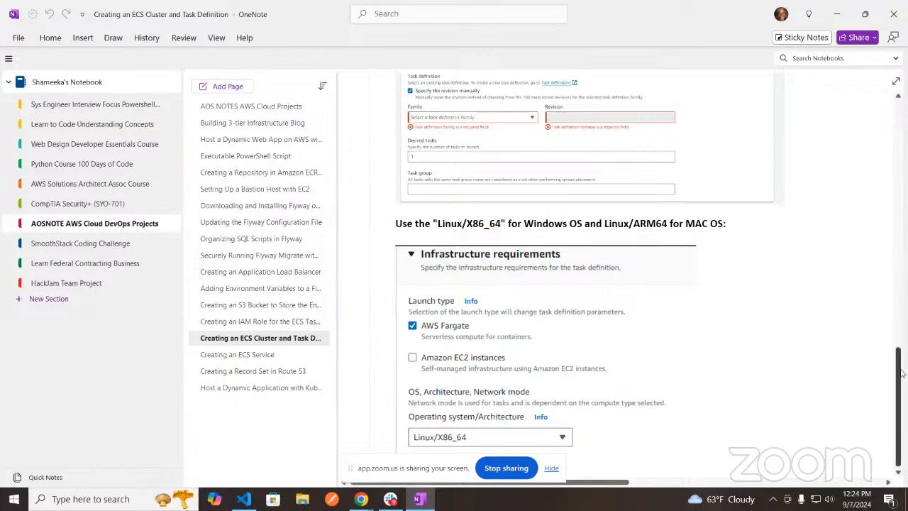
{"action": "left_click_drag", "start_coordinate": [901, 364], "coordinate": [905, 114]}
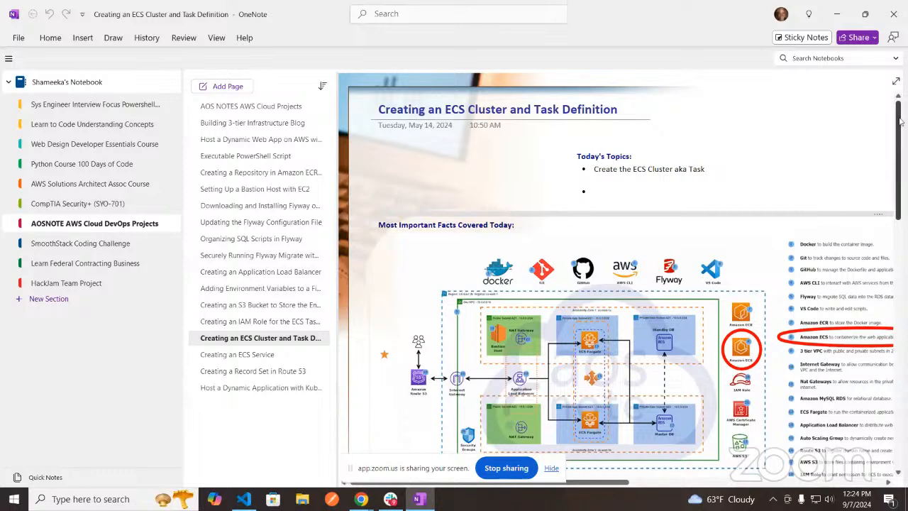
{"action": "left_click_drag", "start_coordinate": [900, 122], "coordinate": [896, 91]}
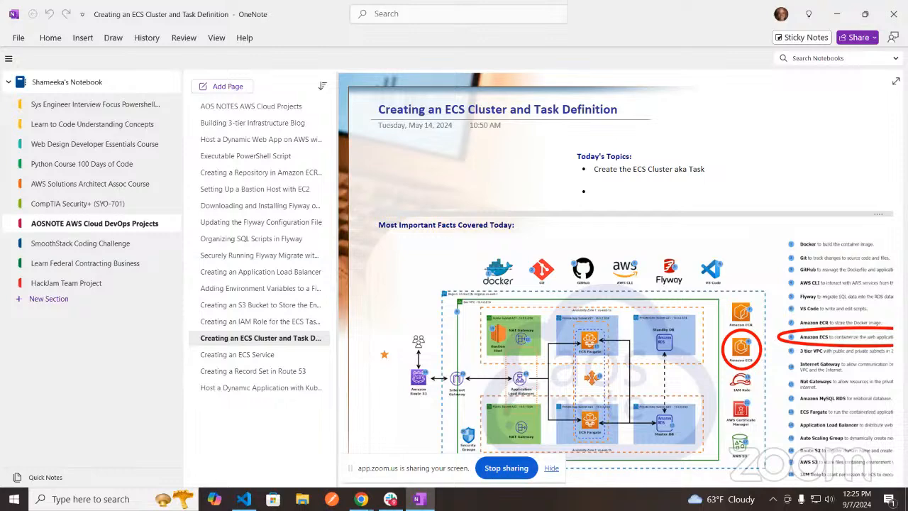
Step: Hide the screen-sharing notice bar and return to the OneNote 'Creating an ECS Cluster and Task Definition' page
{"action": "left_click", "coordinate": [244, 499]}
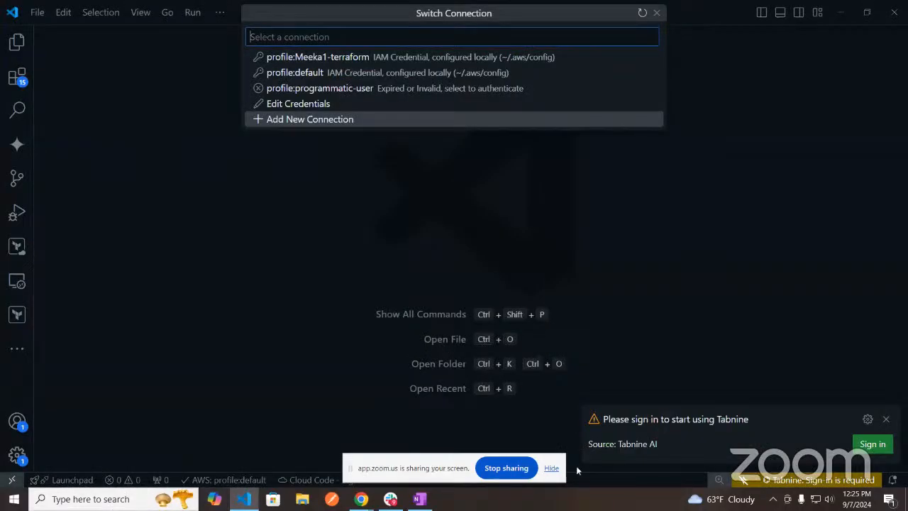
{"action": "left_click", "coordinate": [552, 470]}
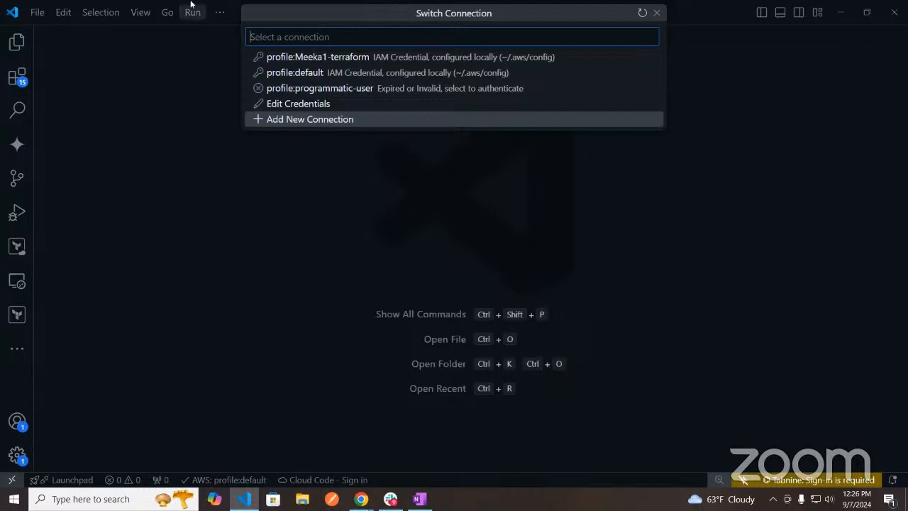
{"action": "left_click", "coordinate": [422, 500]}
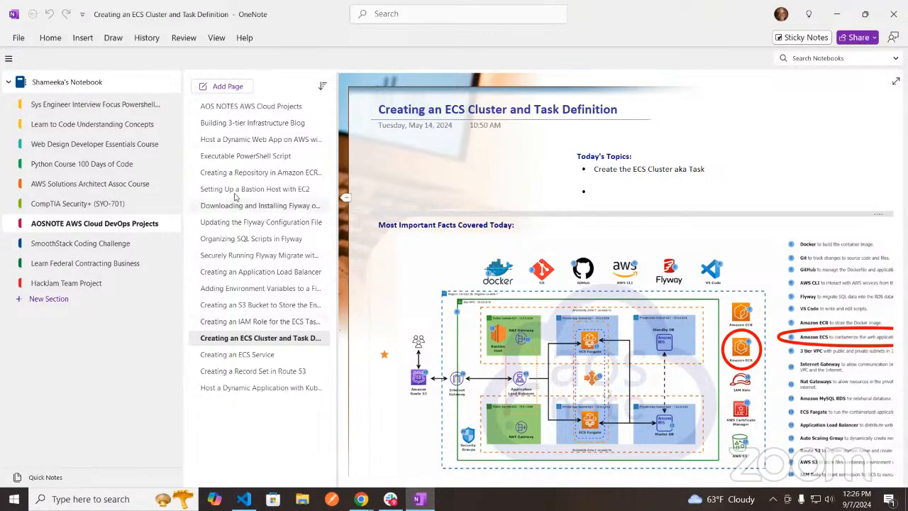
Step: Open the 'Host a Dynamic Web App on AWS with Docker' page and scroll to its LAMP diagram and code
{"action": "left_click", "coordinate": [241, 107]}
{"action": "left_click", "coordinate": [237, 124]}
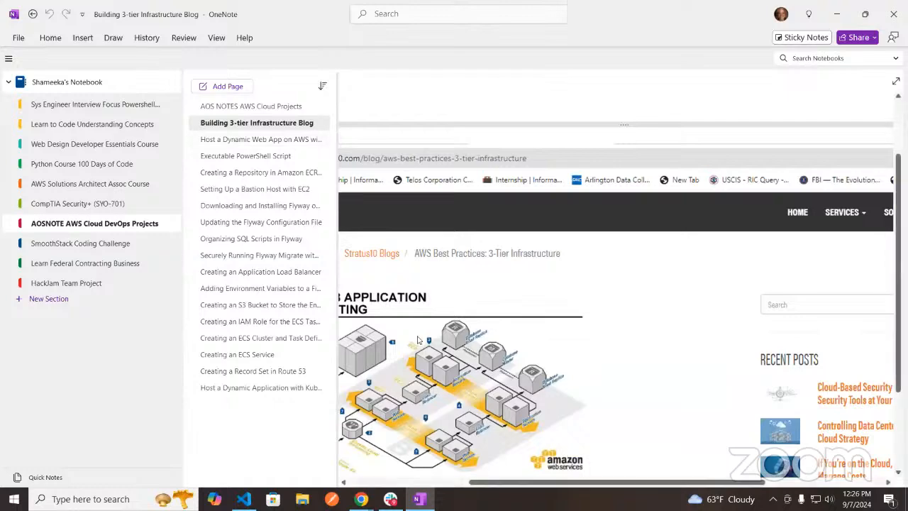
{"action": "left_click", "coordinate": [234, 141]}
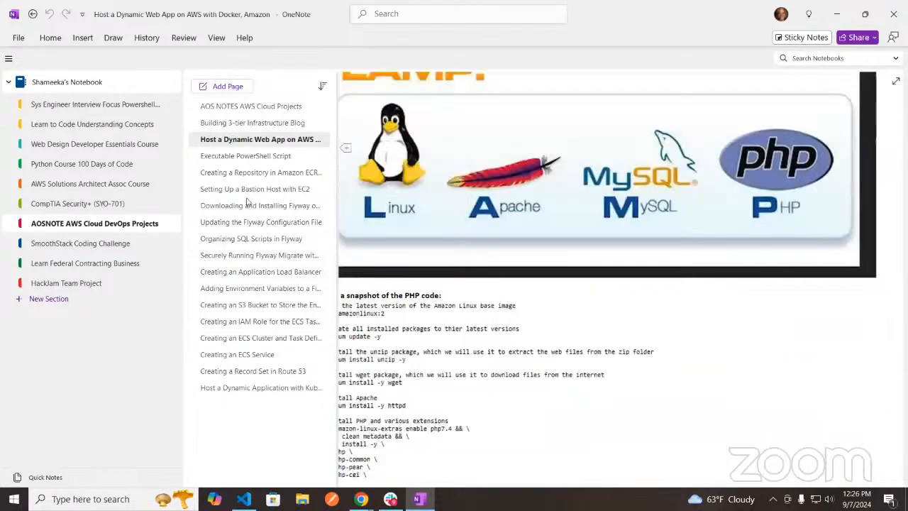
{"action": "mouse_move", "coordinate": [899, 203]}
{"action": "left_mouse_down"}
{"action": "mouse_move", "coordinate": [905, 176]}
{"action": "mouse_move", "coordinate": [907, 200]}
{"action": "left_mouse_up"}
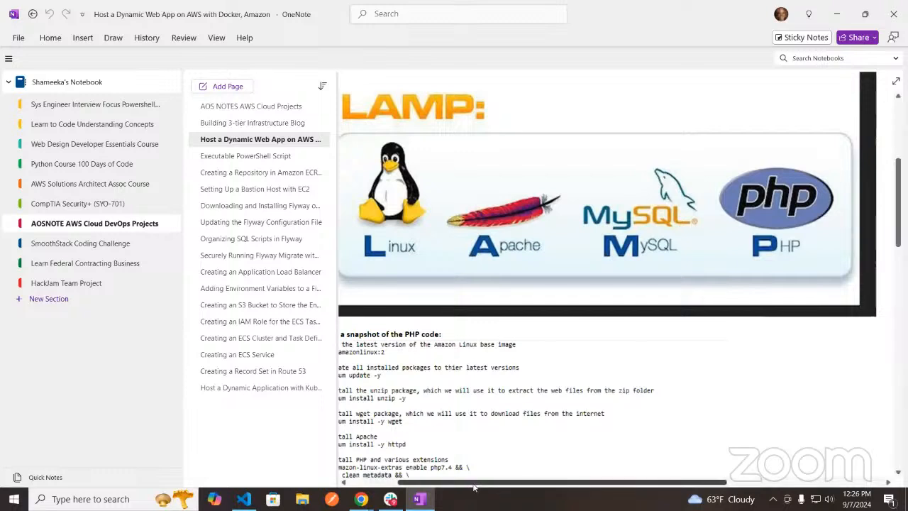
{"action": "left_click_drag", "start_coordinate": [469, 487], "coordinate": [416, 487]}
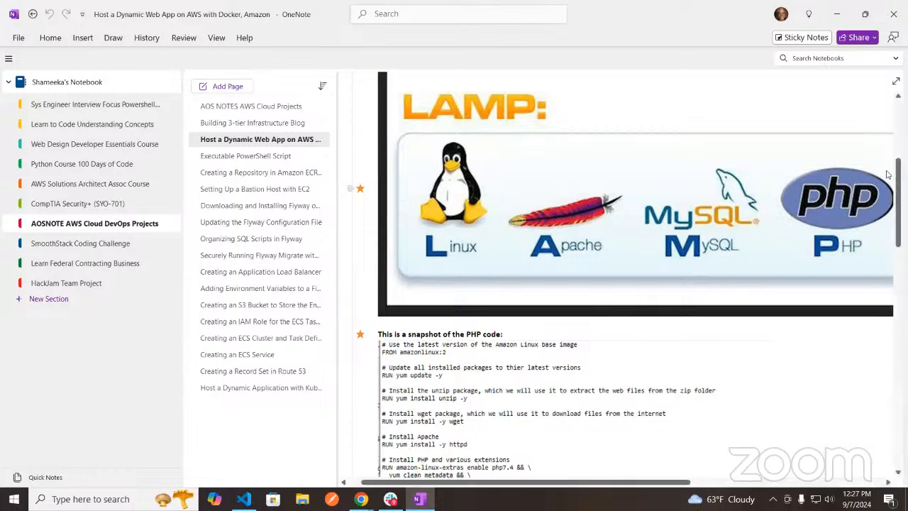
Step: Scroll back to the page title and minimize OneNote, revealing VS Code's AWS Switch Connection list
{"action": "scroll", "coordinate": [898, 173], "scroll_direction": "up", "scroll_amount": 2}
{"action": "scroll", "coordinate": [904, 143], "scroll_direction": "up", "scroll_amount": 1}
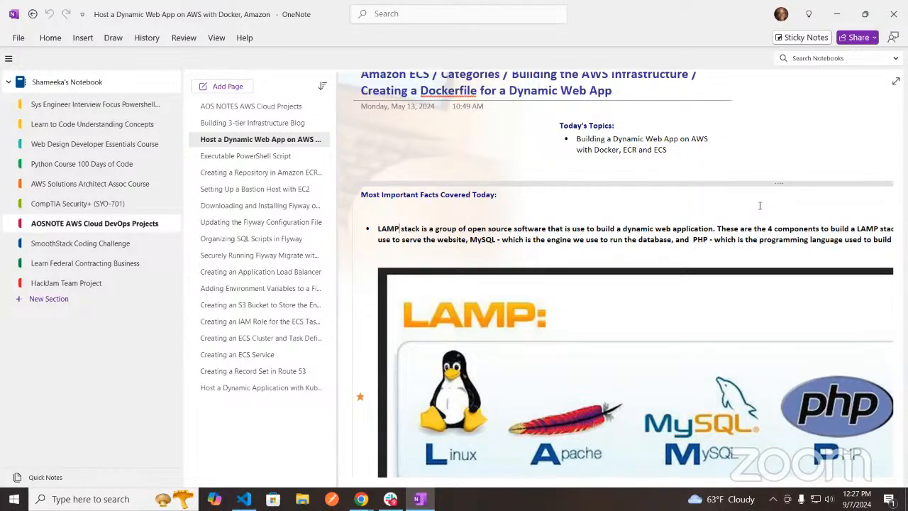
{"action": "left_click", "coordinate": [837, 14]}
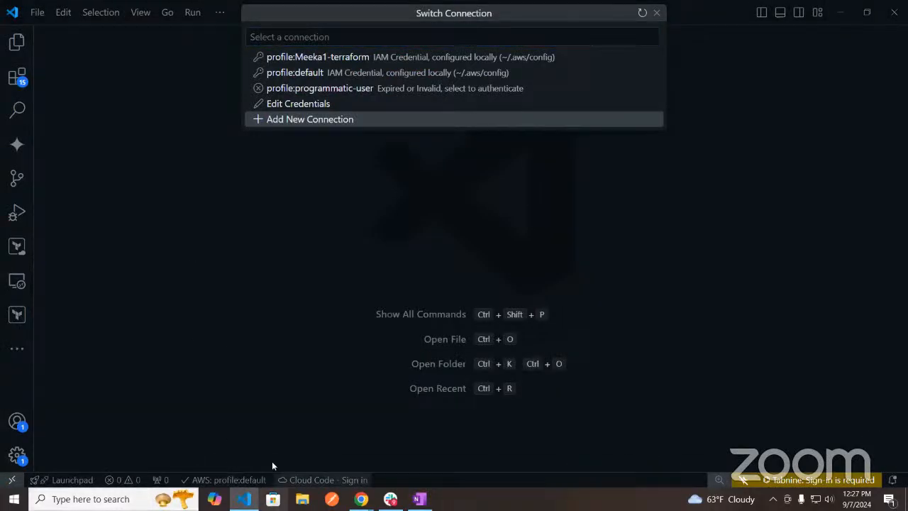
Step: Close the AWS Switch Connection picker, restore down VS Code, and move its window toward the upper left
{"action": "left_click", "coordinate": [658, 14]}
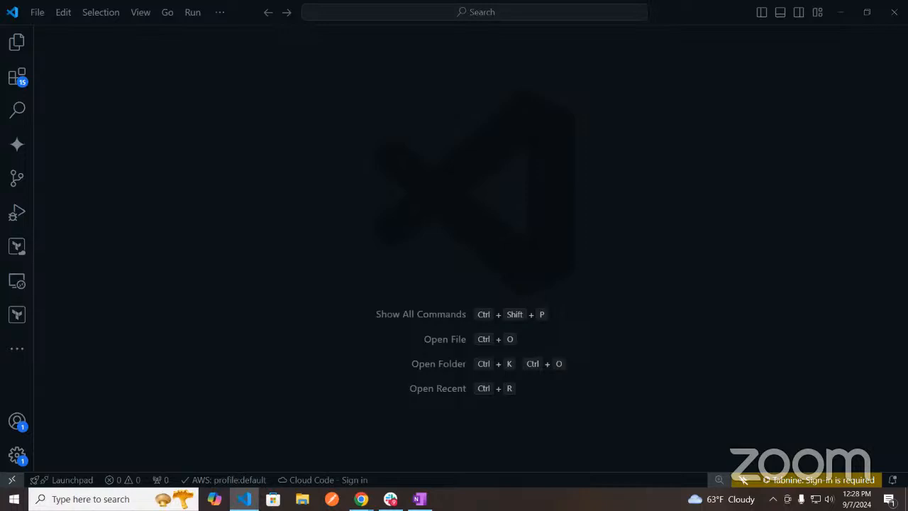
{"action": "left_click", "coordinate": [867, 12]}
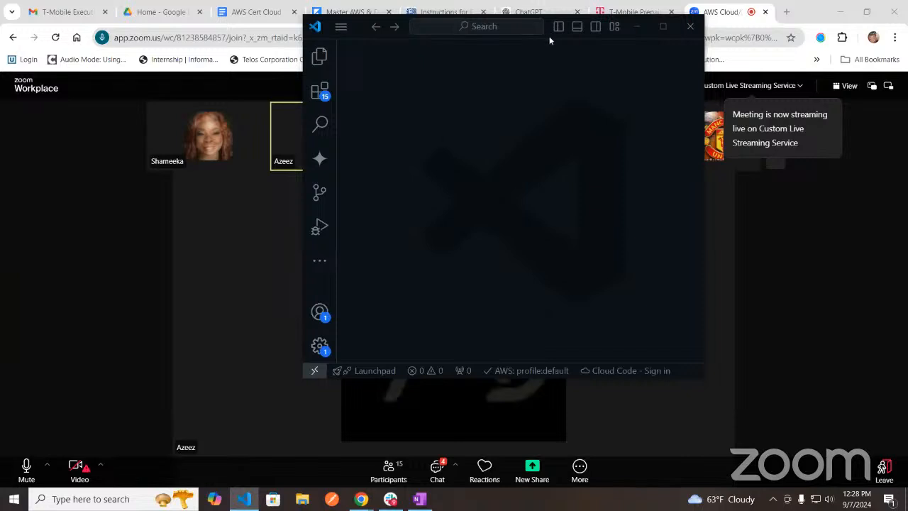
{"action": "left_click_drag", "start_coordinate": [550, 34], "coordinate": [383, 44]}
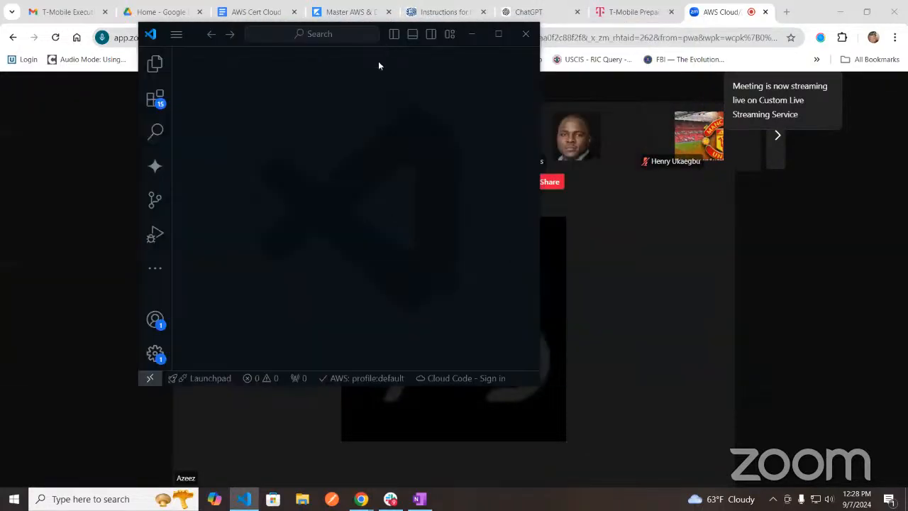